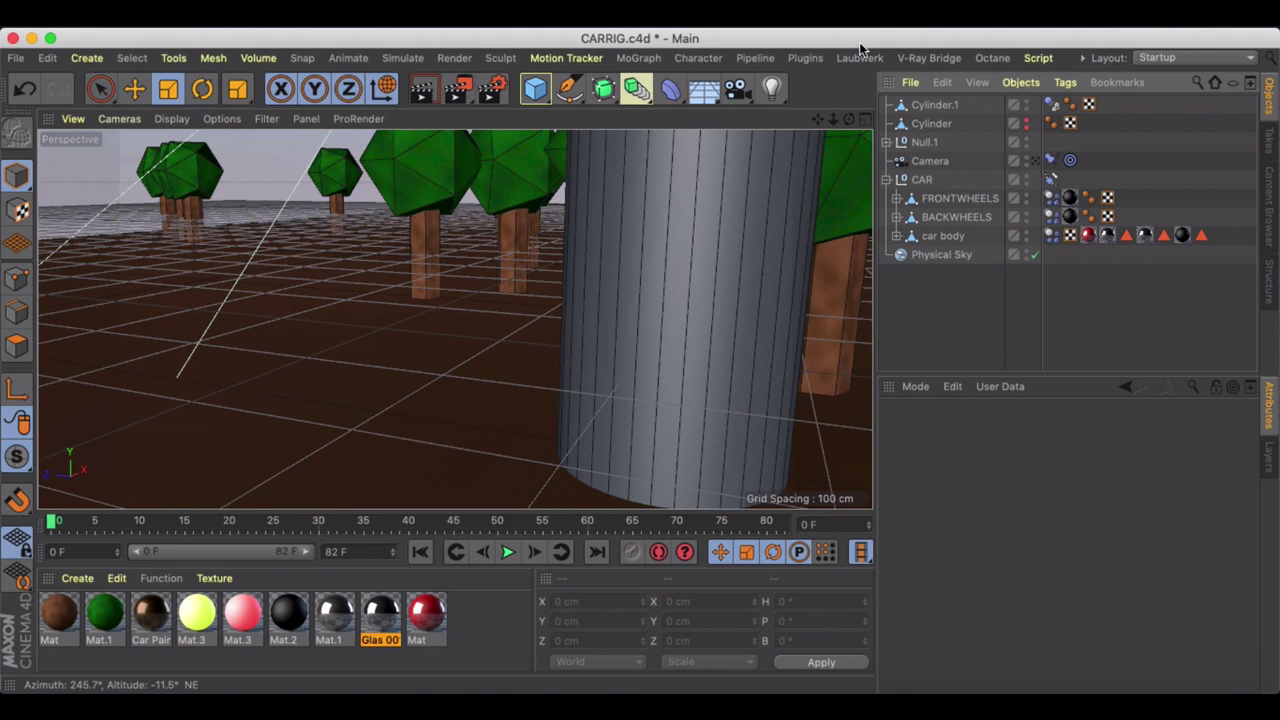
- Play the CARRIG car animation and pause it at frame 69 as the car reaches the post
click(507, 552)
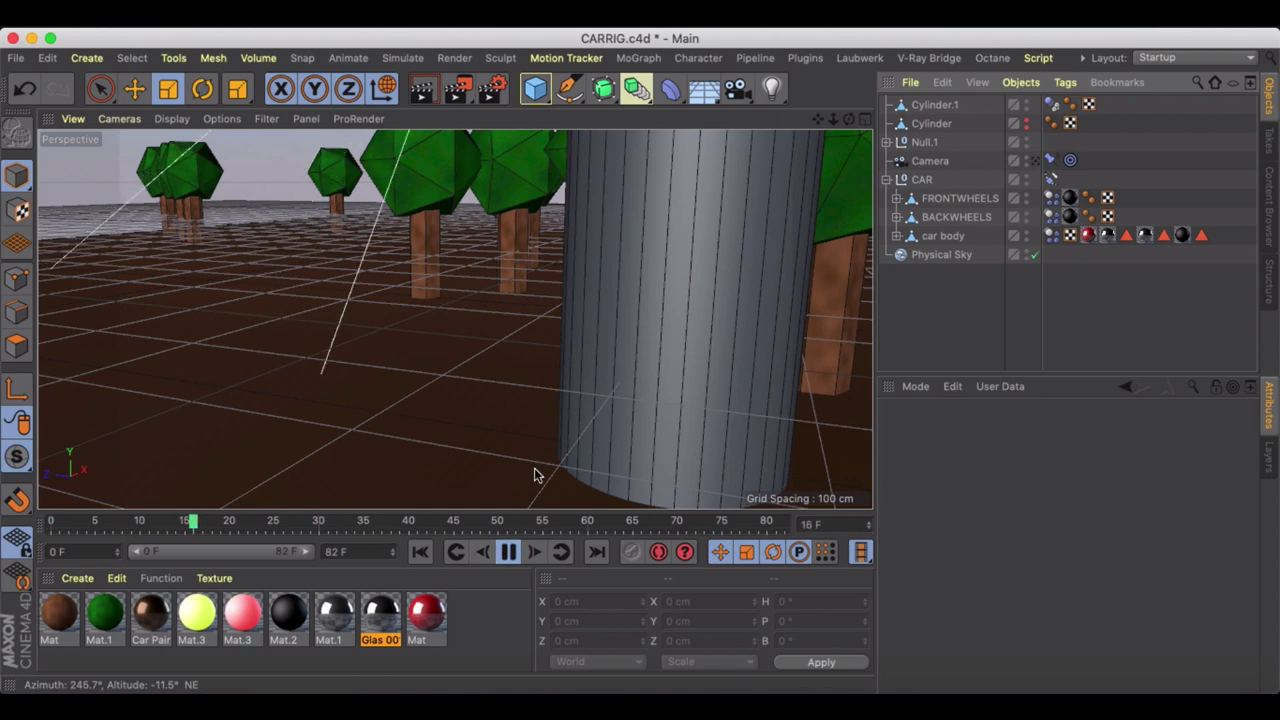
click(507, 553)
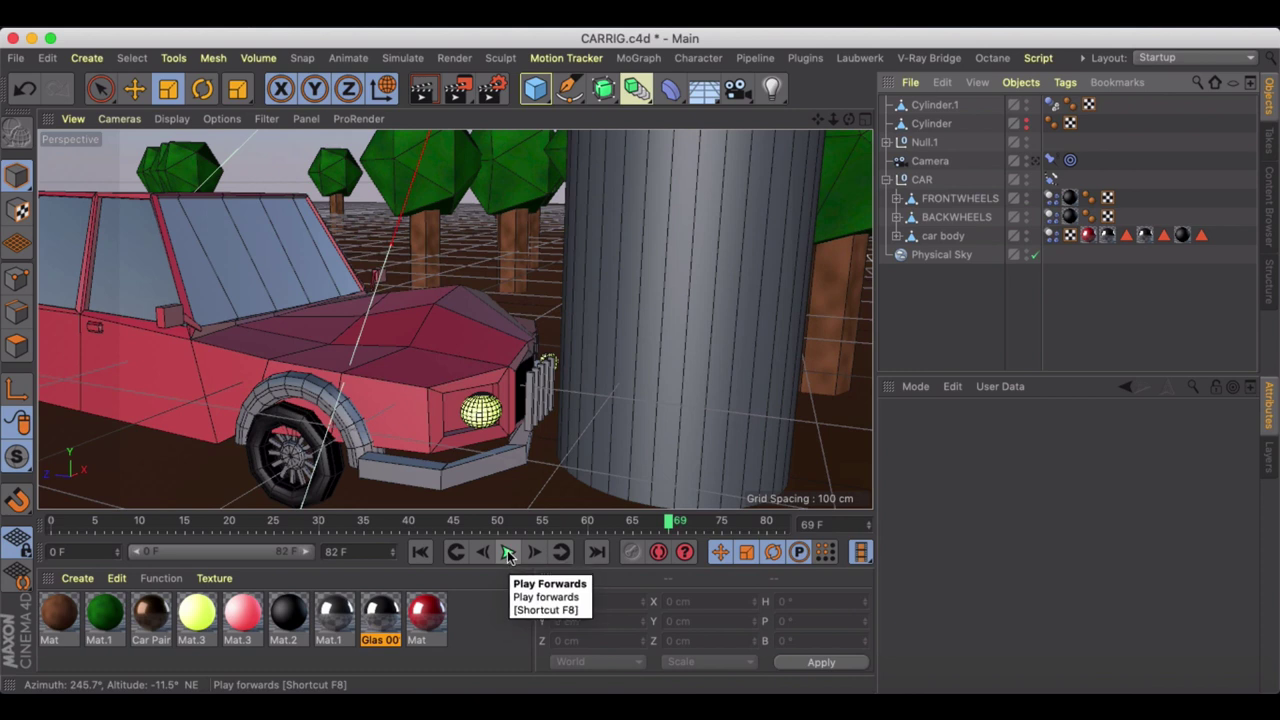
- Rewind to frame 0 and frame the viewport with the post centred and the car to its left
click(420, 552)
scroll(435, 391, down, 5)
mouse_move(426, 383)
alt+mouse_down()
mouse_move(414, 400)
mouse_move(230, 380)
mouse_move(412, 365)
alt+mouse_up()
scroll(444, 360, up, 2)
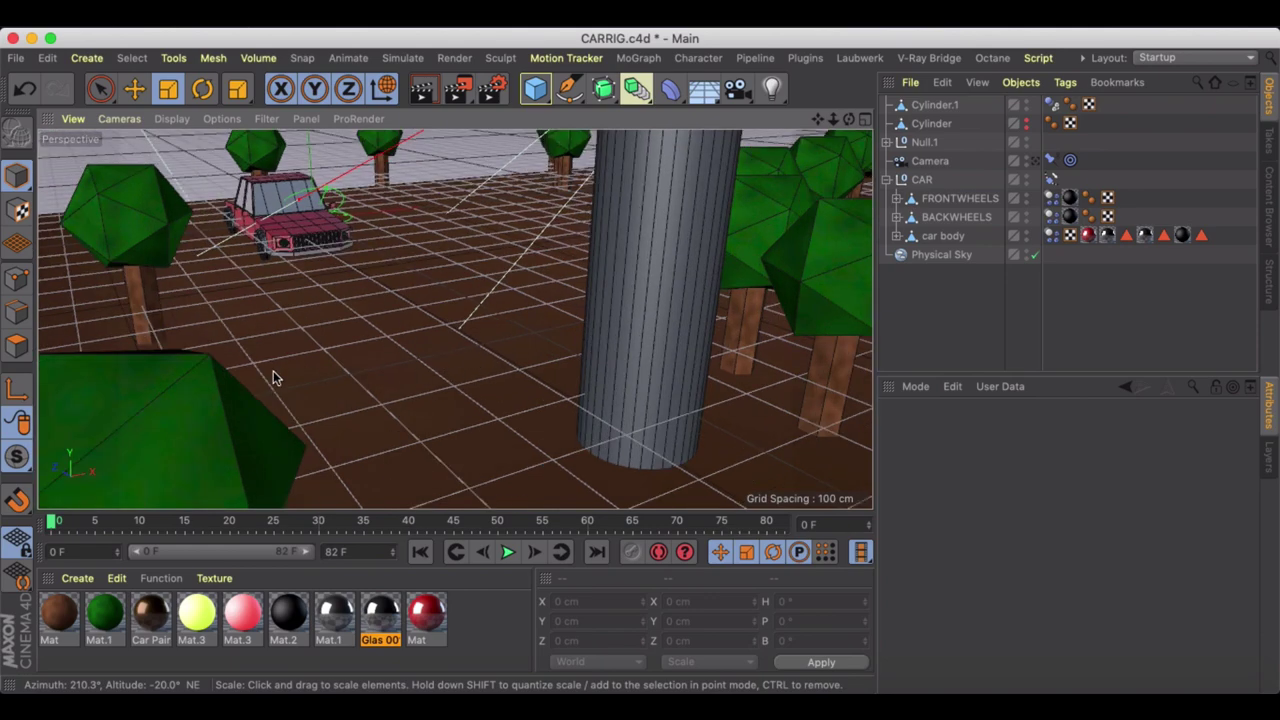
alt+drag(222, 372, 158, 340)
alt+drag(569, 320, 450, 277)
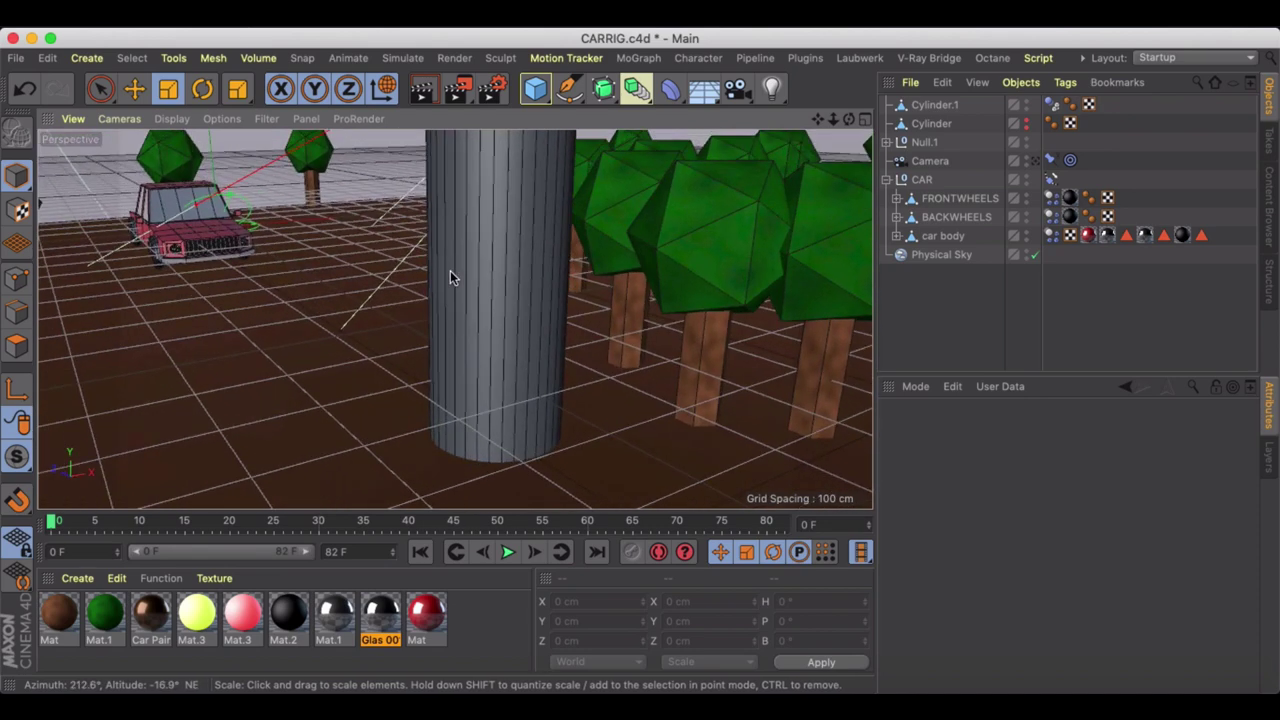
- Select both wheel Motors to show their shared Angular, 1000° speed, 800 torque settings, then scrub the timeline
click(897, 216)
click(897, 198)
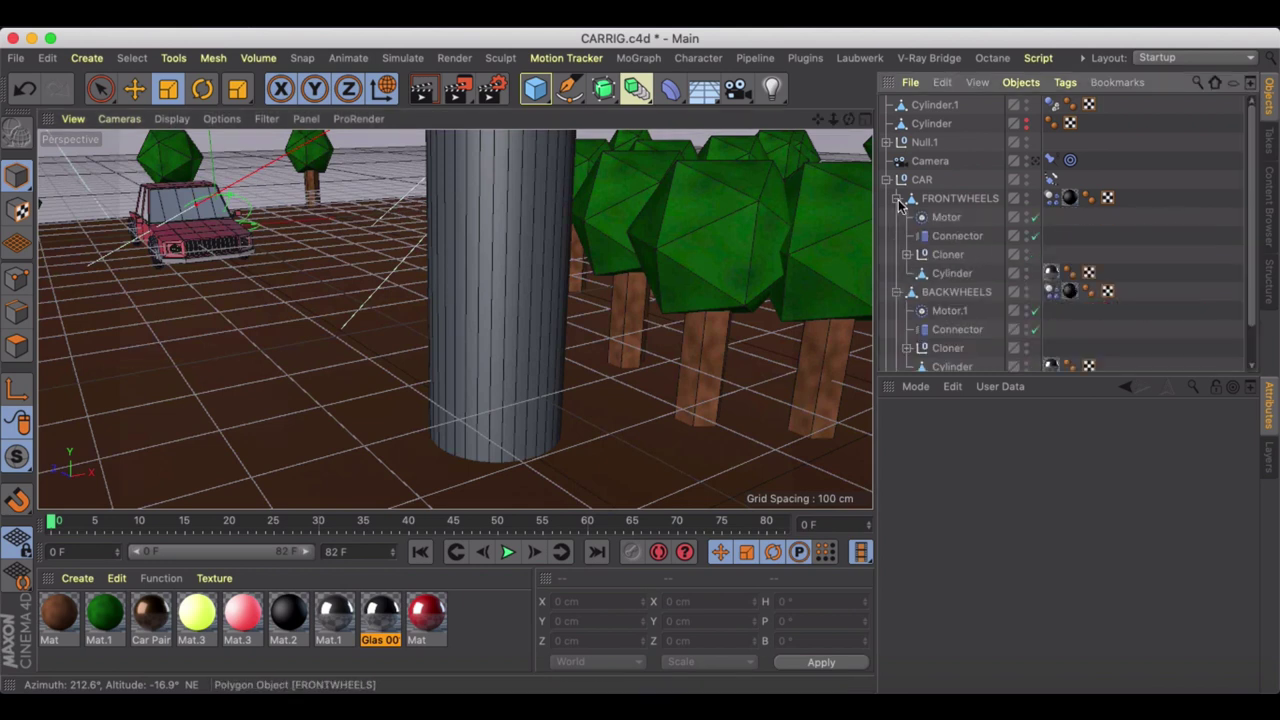
click(946, 218)
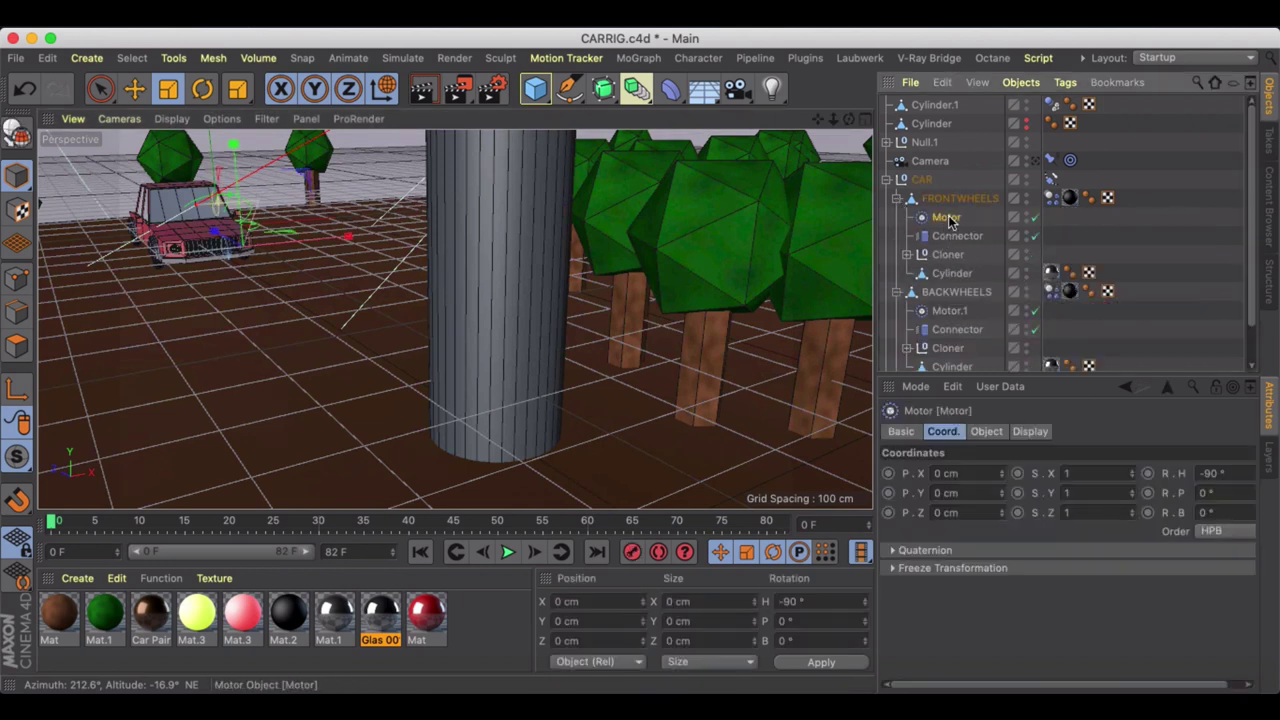
shift+click(953, 311)
click(985, 432)
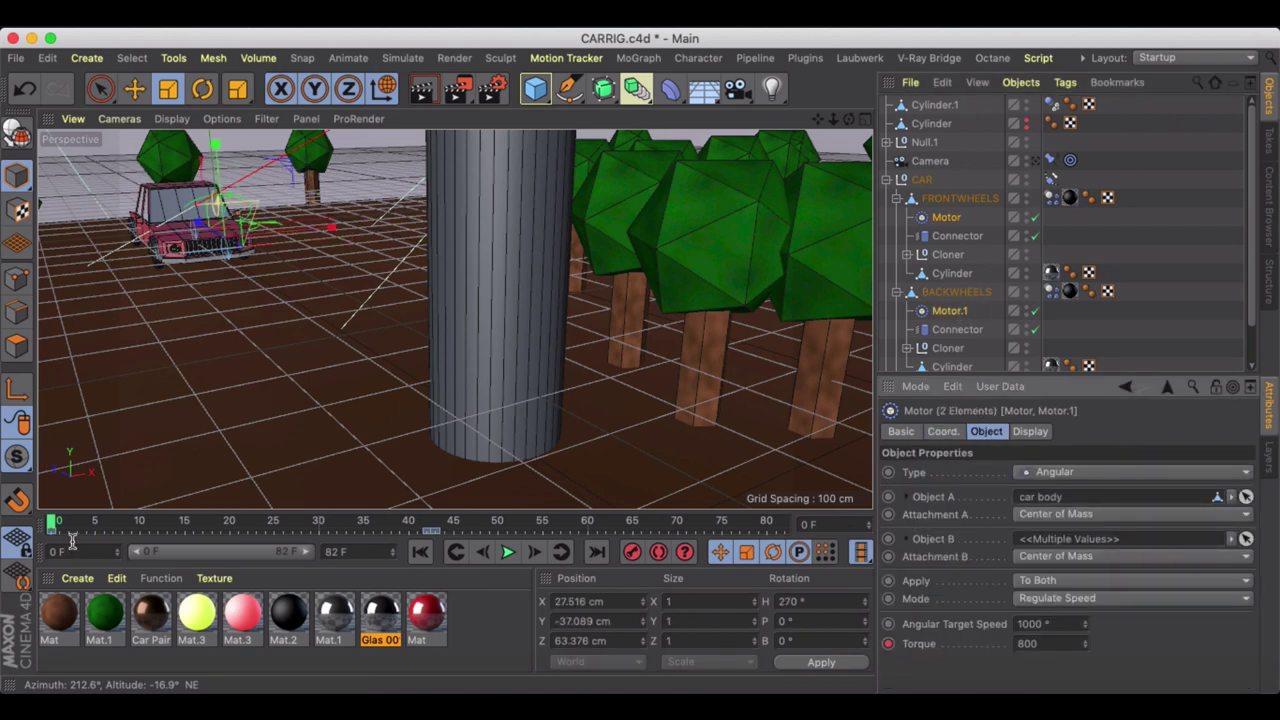
drag(58, 522, 10, 508)
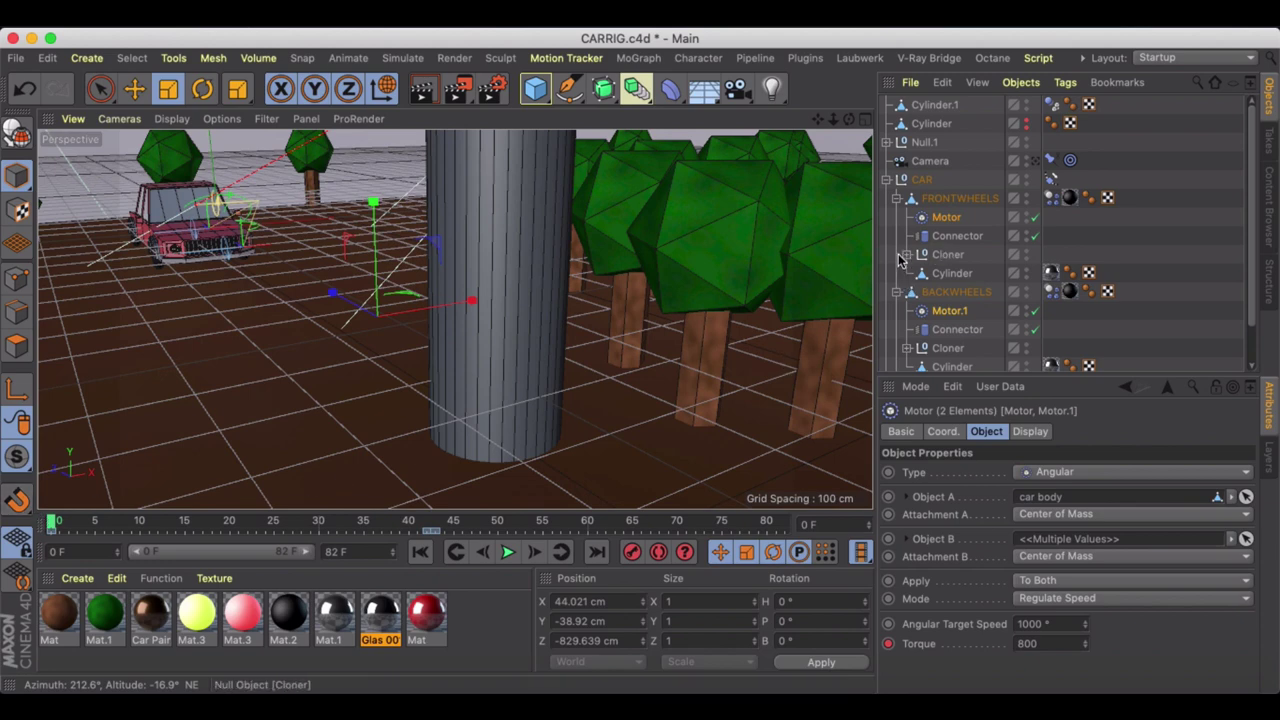
- Collapse the wheel groups, then select, expand and frame the car body object
click(897, 291)
click(898, 199)
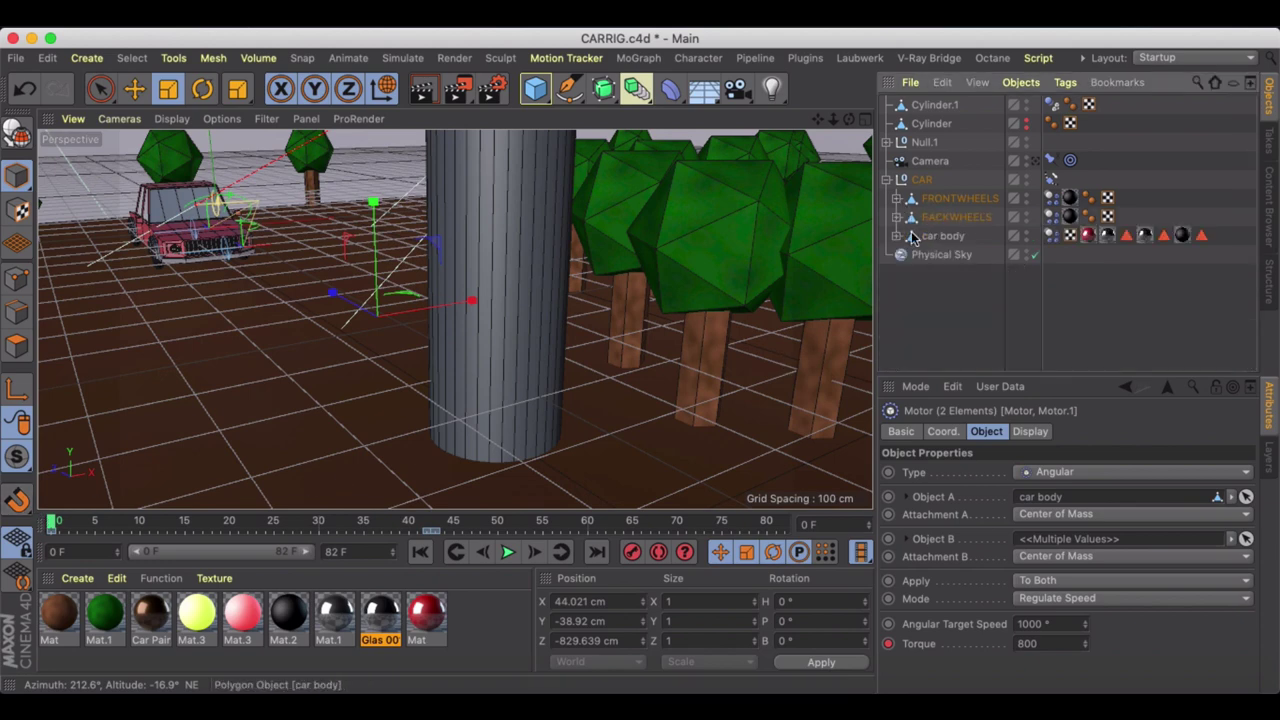
click(941, 236)
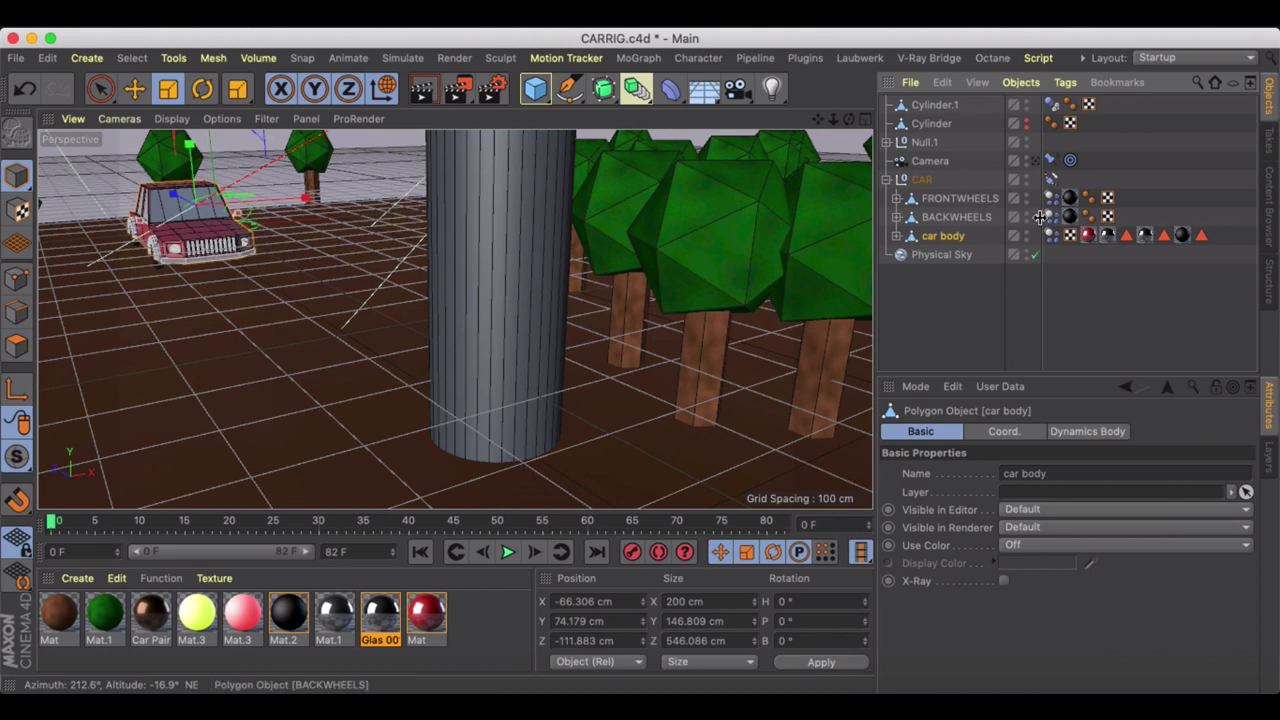
click(897, 236)
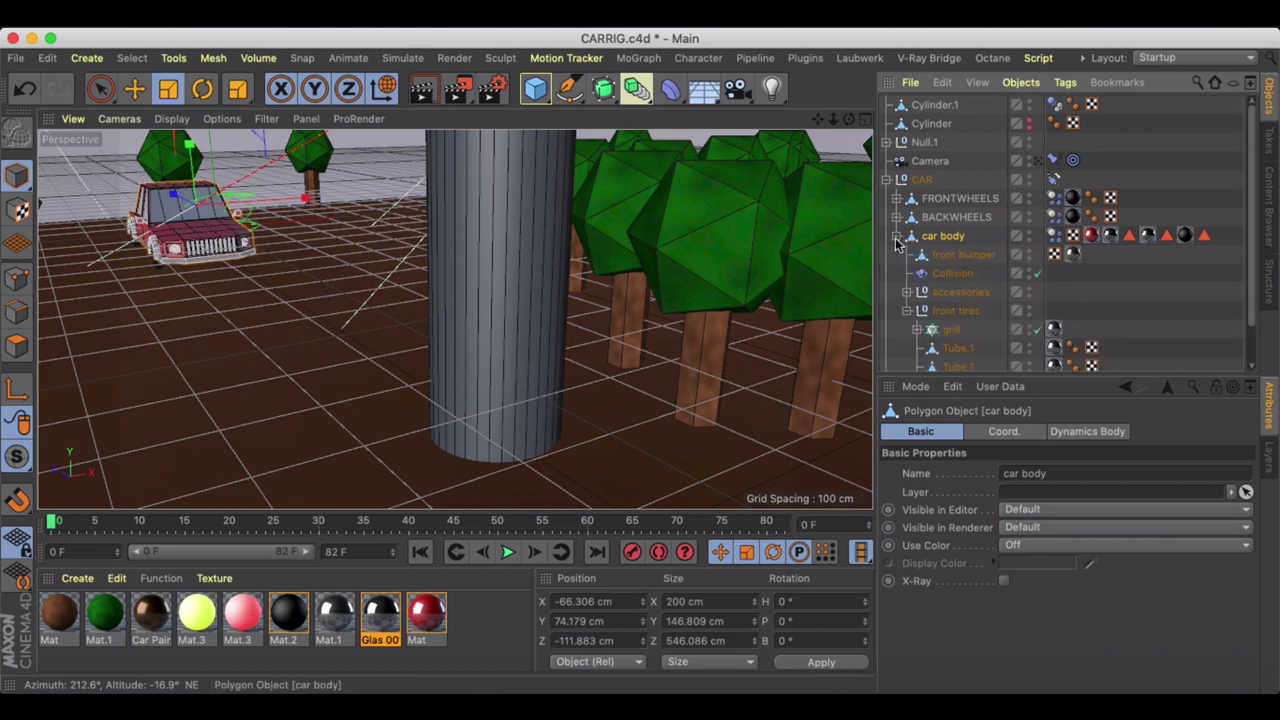
click(906, 311)
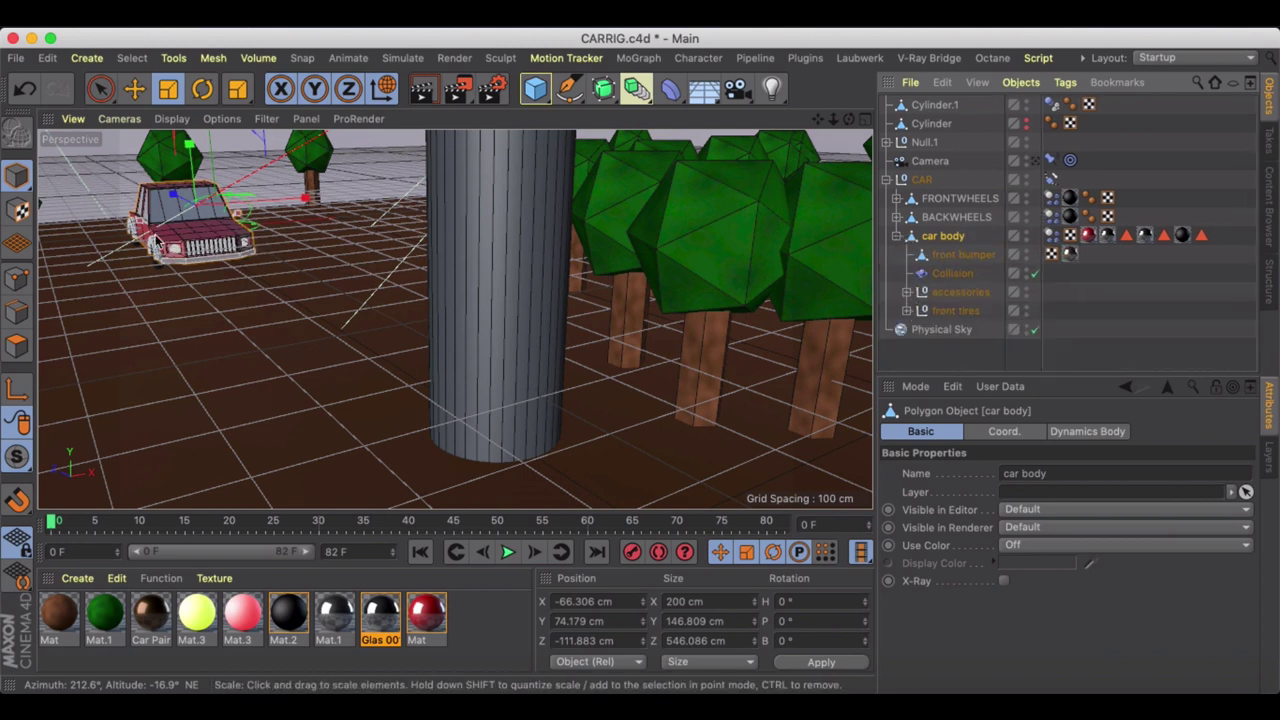
key(o)
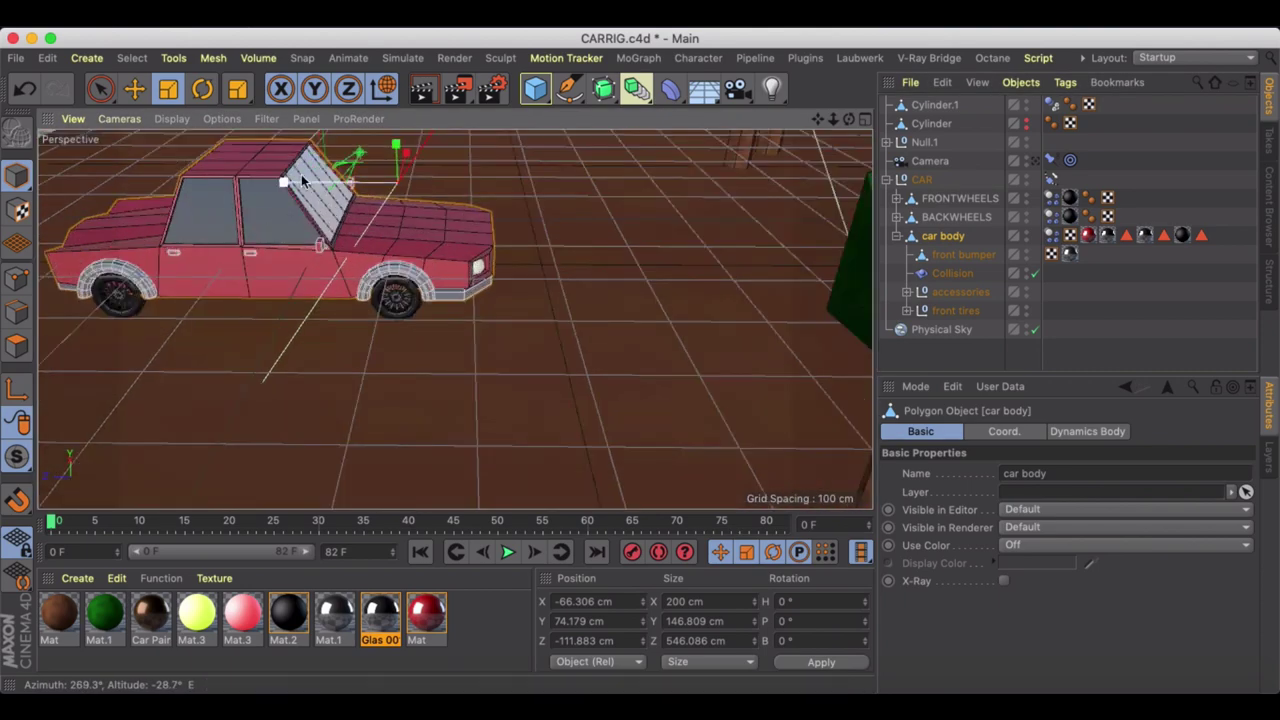
- Orbit to face the car's front and check the accessories and front tires groups
alt+drag(251, 216, 281, 230)
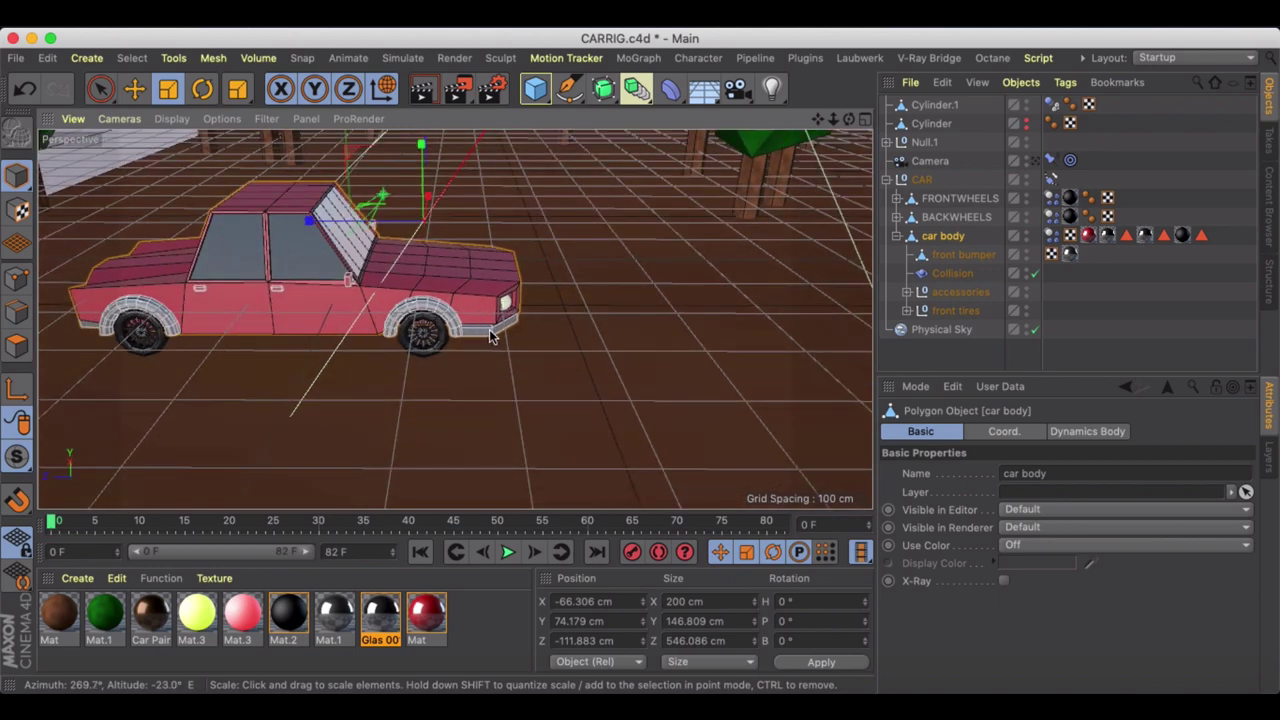
alt+drag(333, 271, 378, 303)
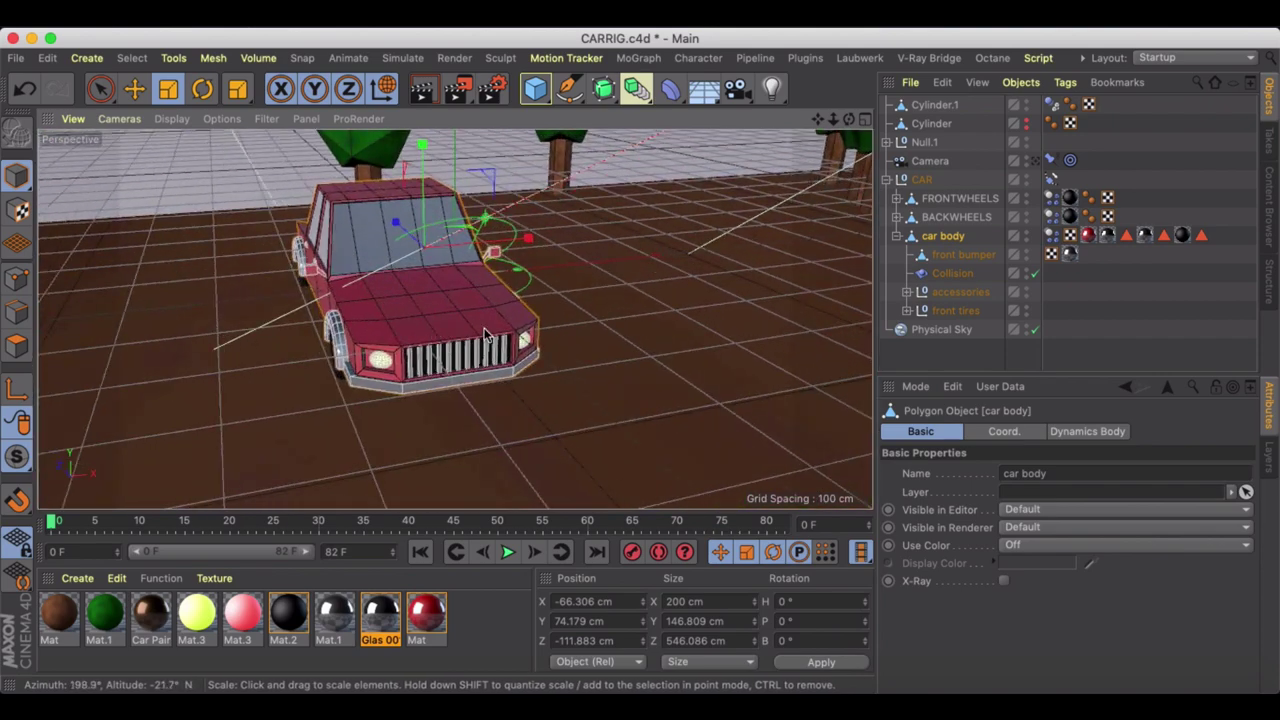
click(907, 292)
click(907, 292)
click(907, 311)
click(907, 311)
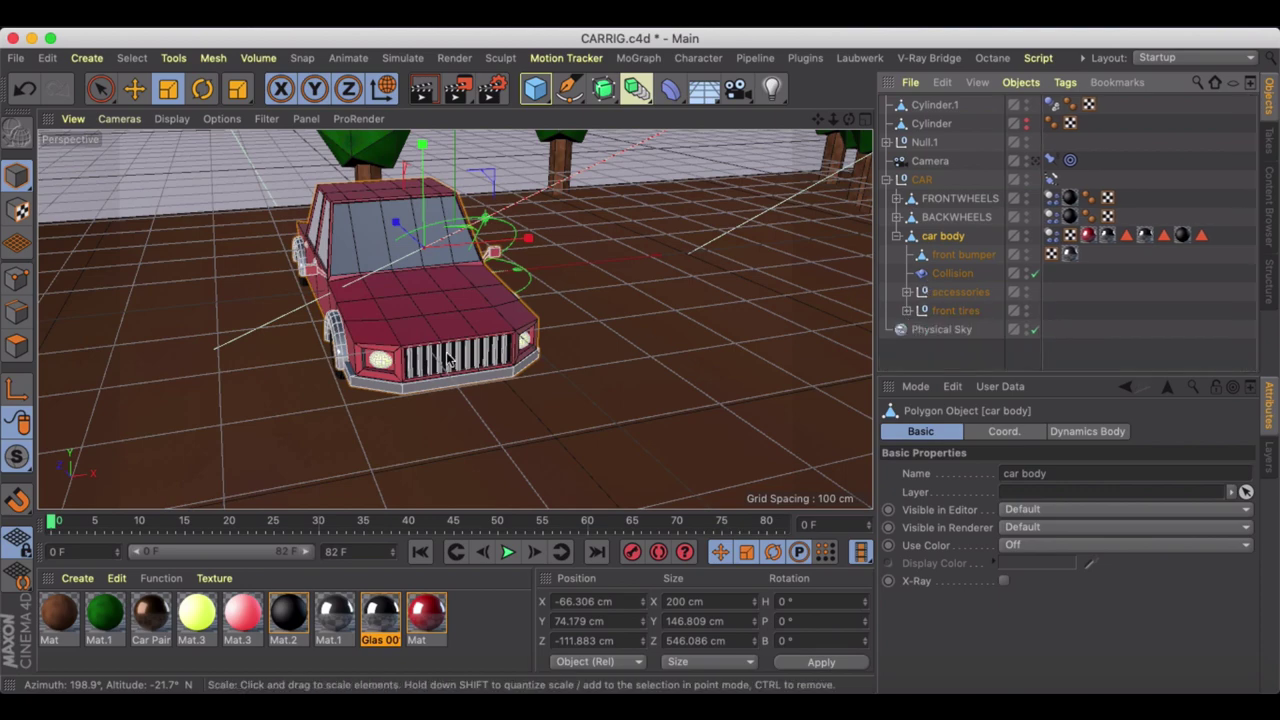
scroll(277, 336, up, 5)
scroll(378, 336, down, 10)
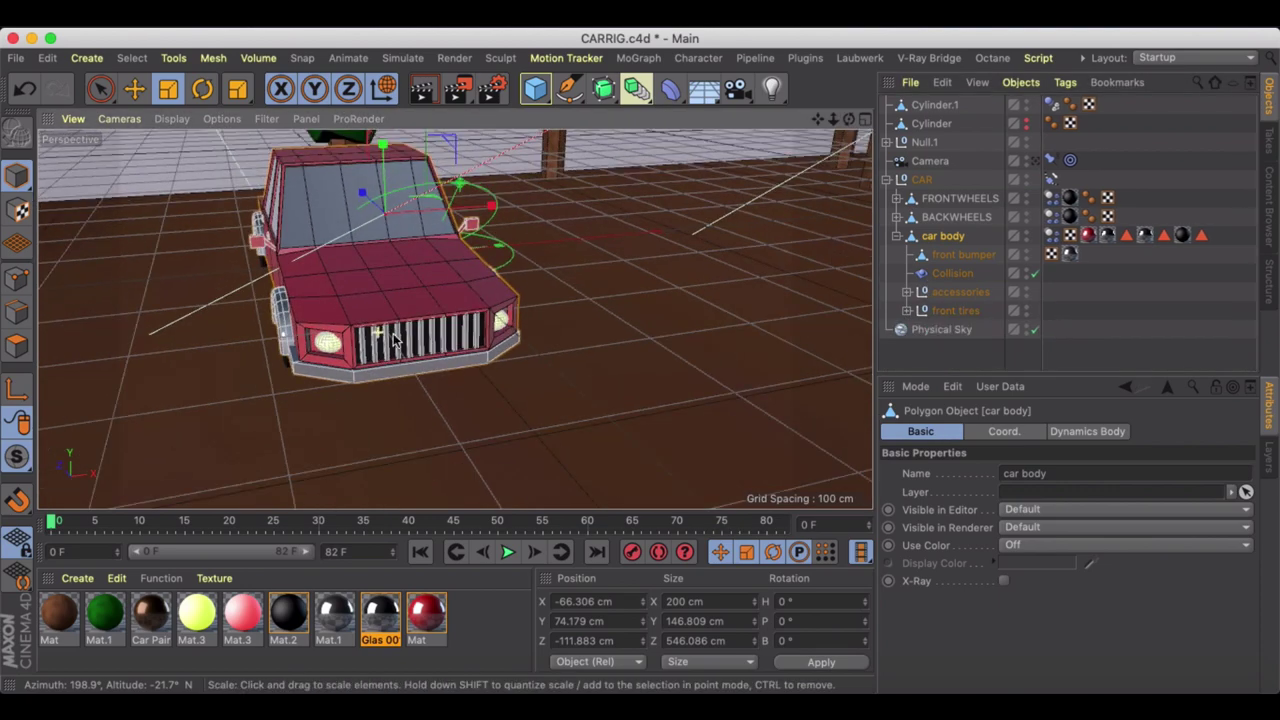
scroll(432, 290, up, 8)
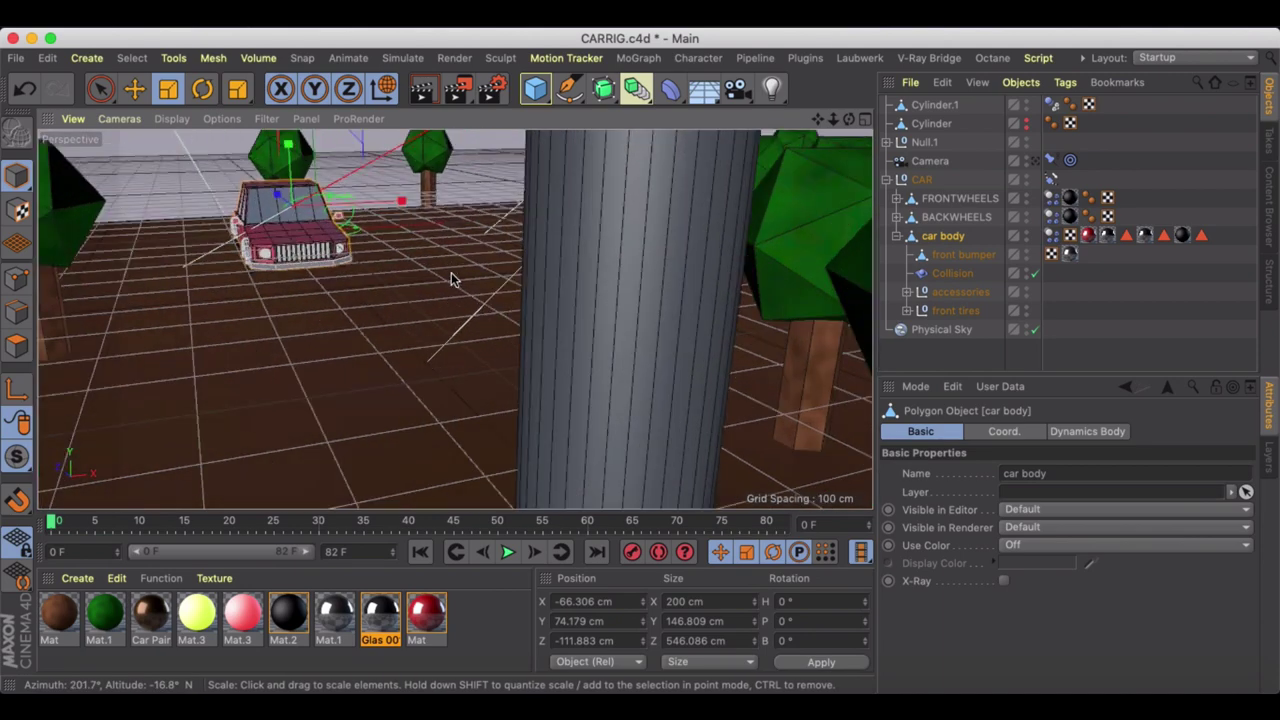
scroll(450, 280, down, 2)
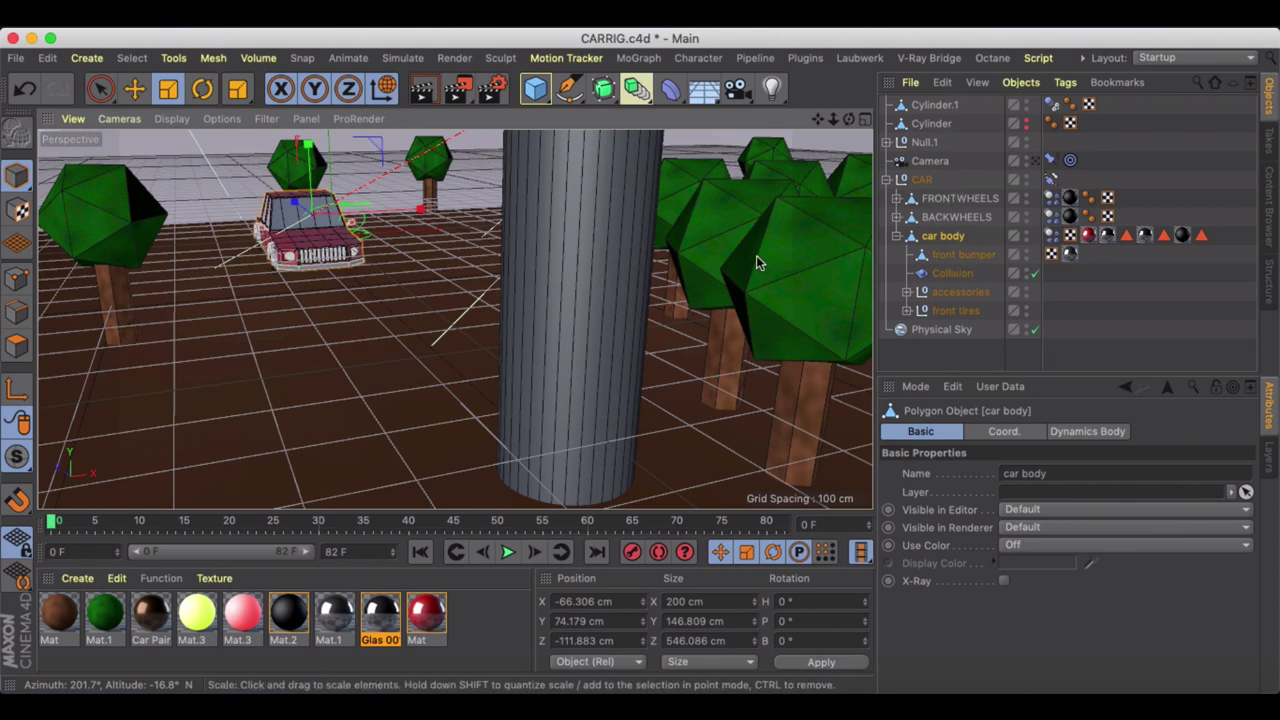
- Add a new Collision deformer under car body and delete the old Collision deformer
click(951, 273)
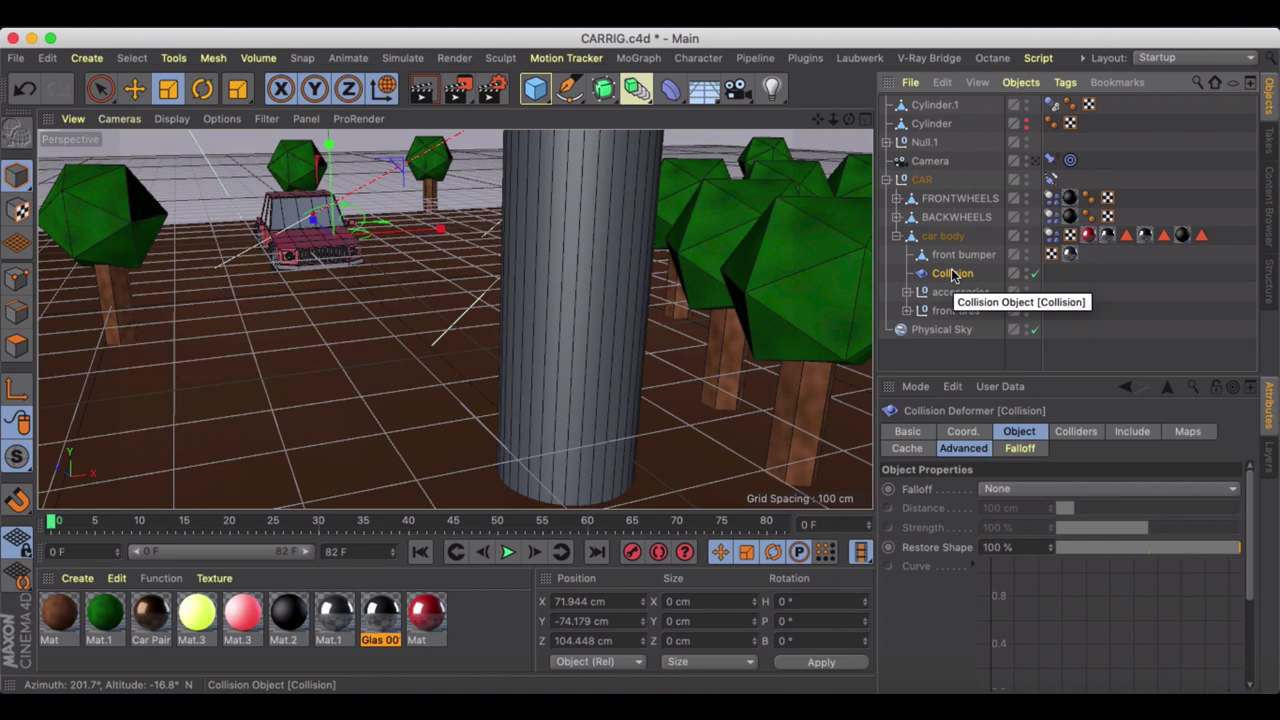
click(943, 236)
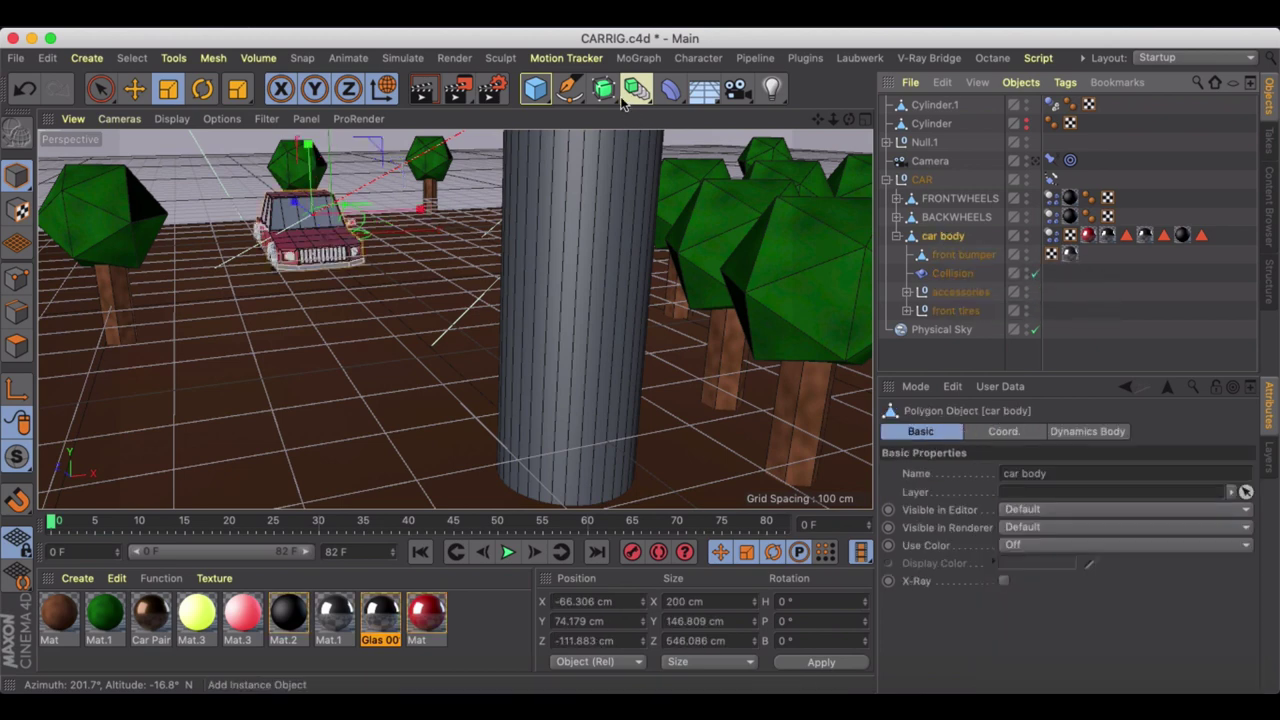
click(673, 89)
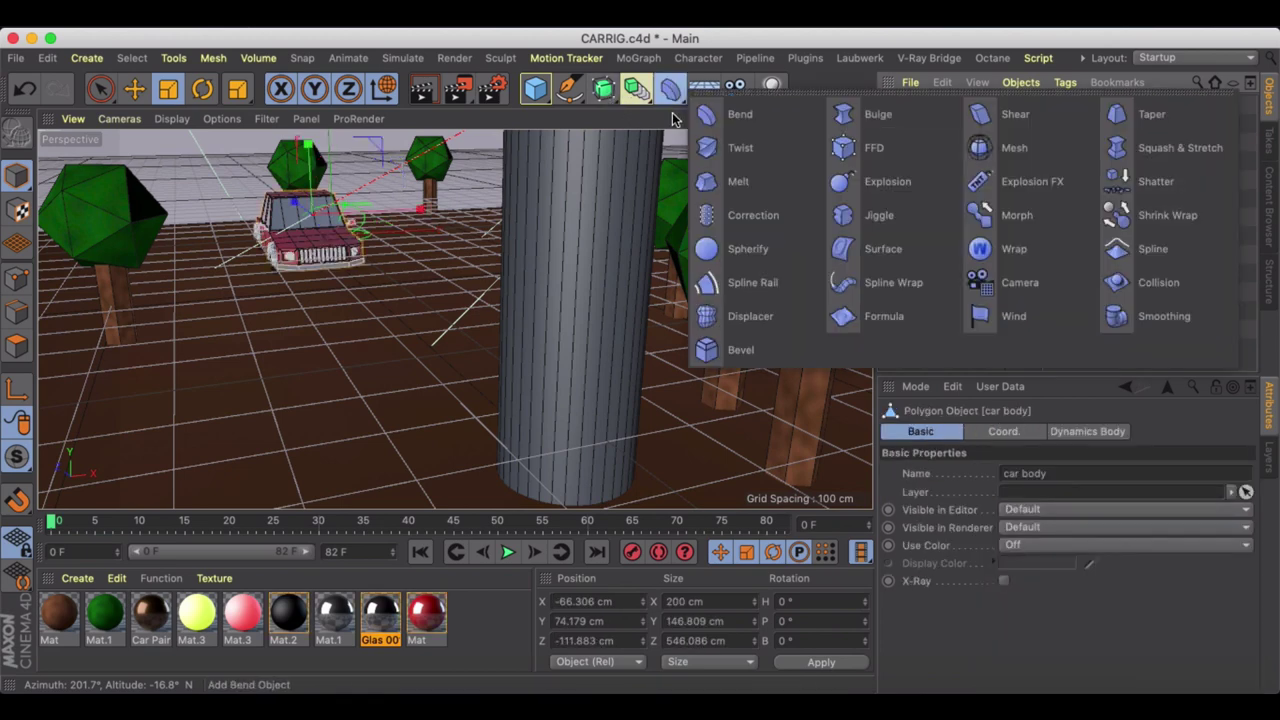
click(1105, 281)
drag(938, 105, 947, 257)
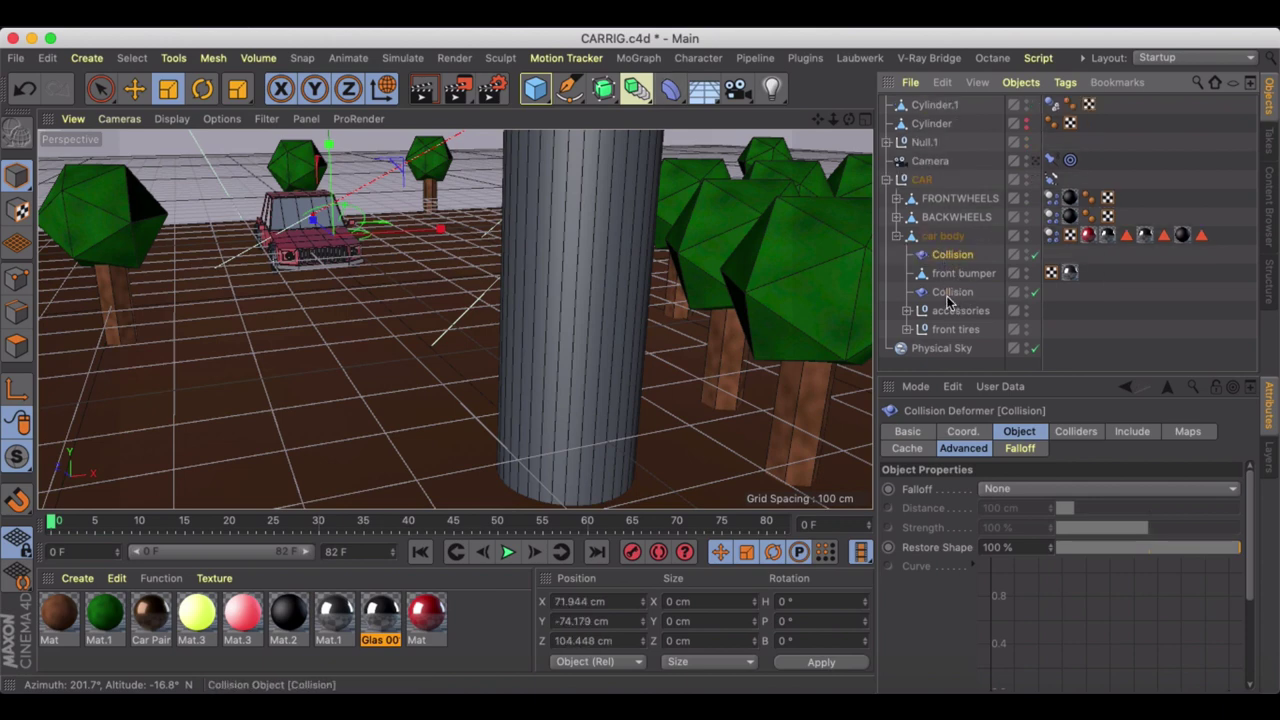
key(Delete)
click(943, 235)
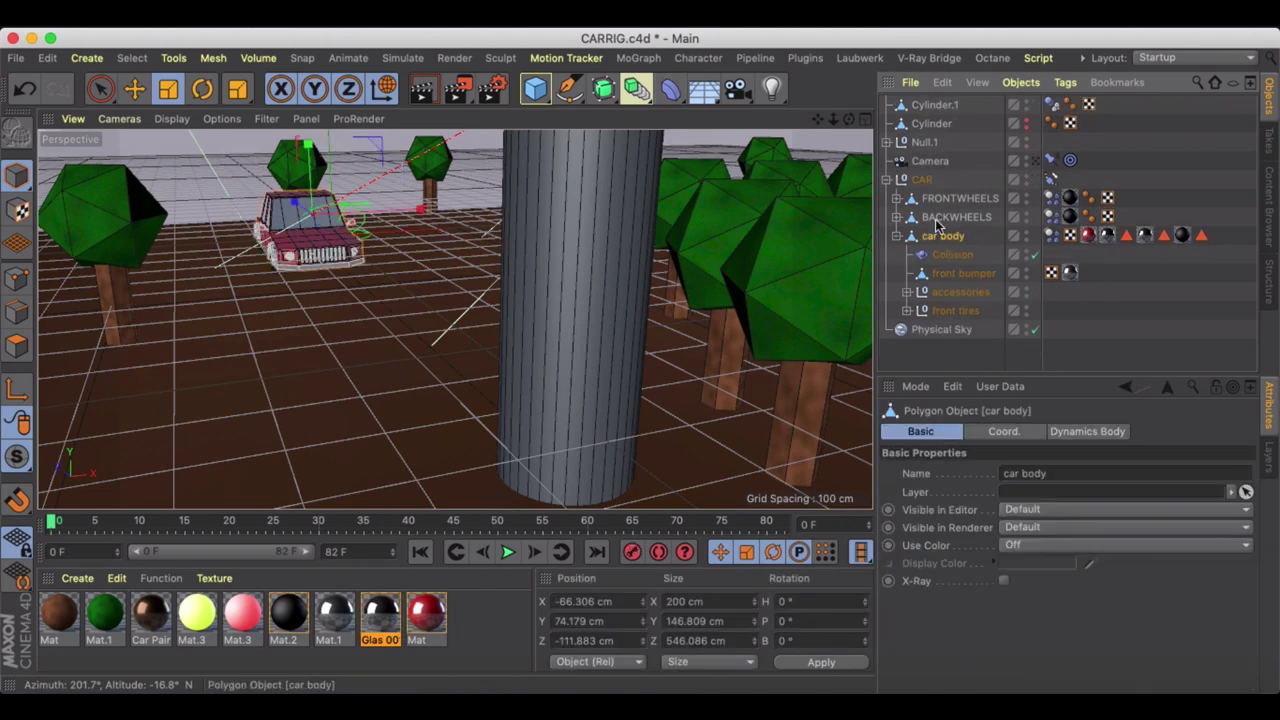
- Play the crash into the post, inspect the crumpled front, then rewind to frame 0
click(508, 553)
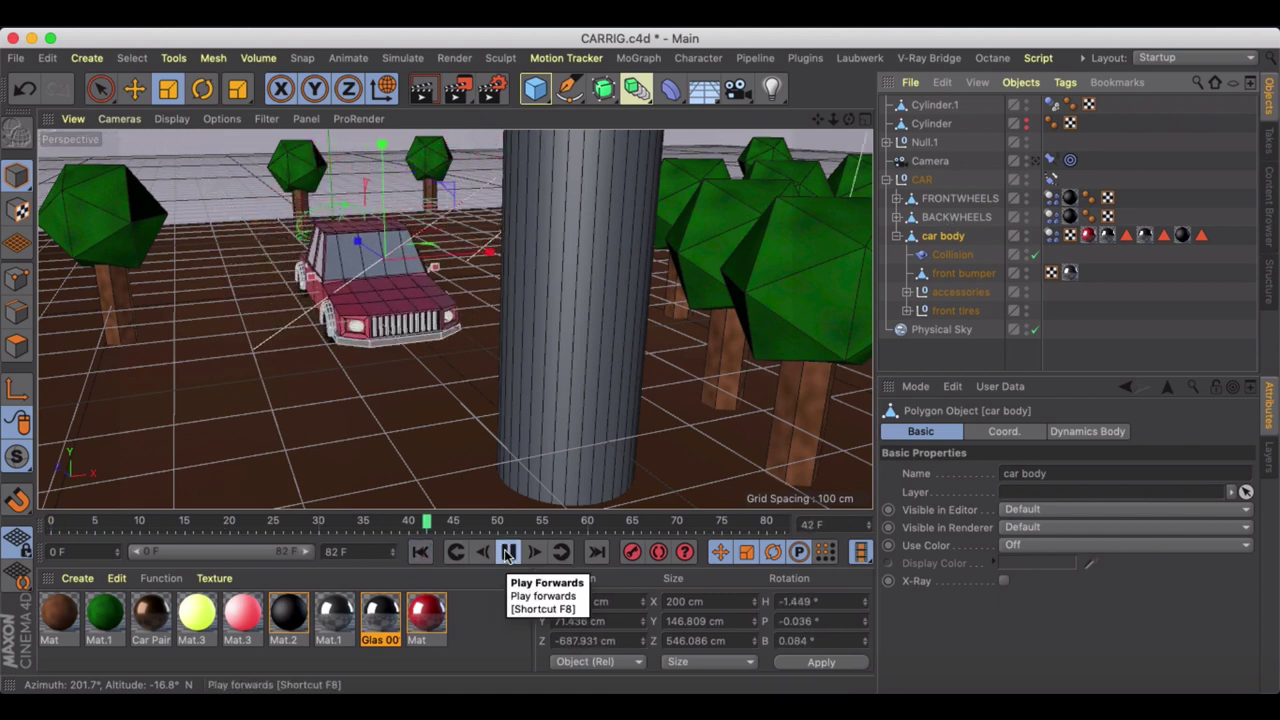
click(508, 553)
scroll(483, 418, up, 3)
alt+drag(483, 418, 622, 406)
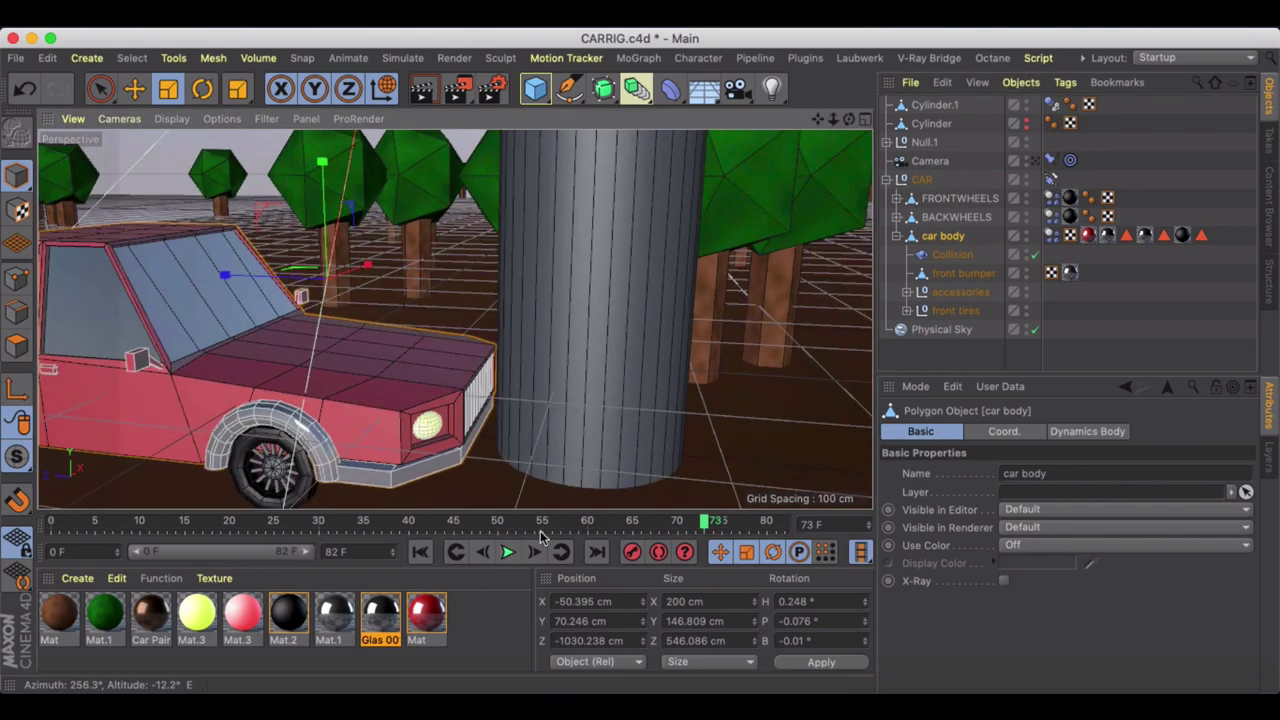
drag(697, 527, 28, 497)
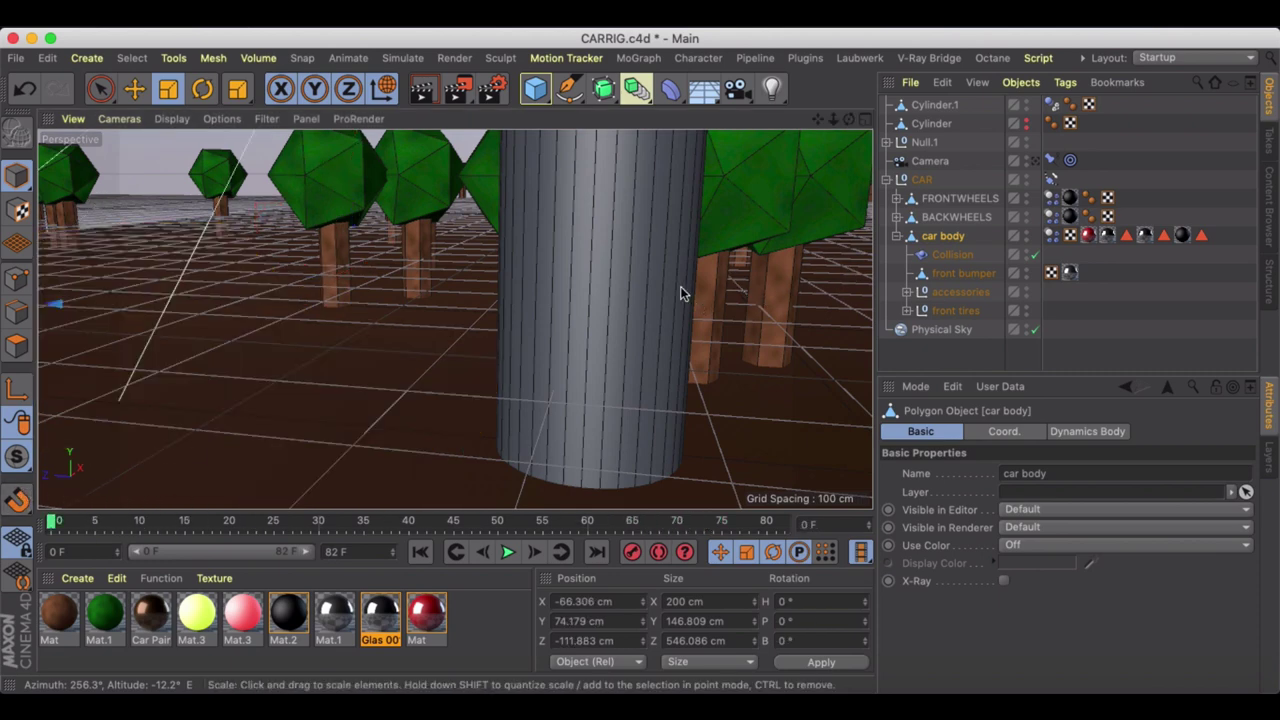
- Hide the wider Cylinder from both the render and the viewport
click(926, 105)
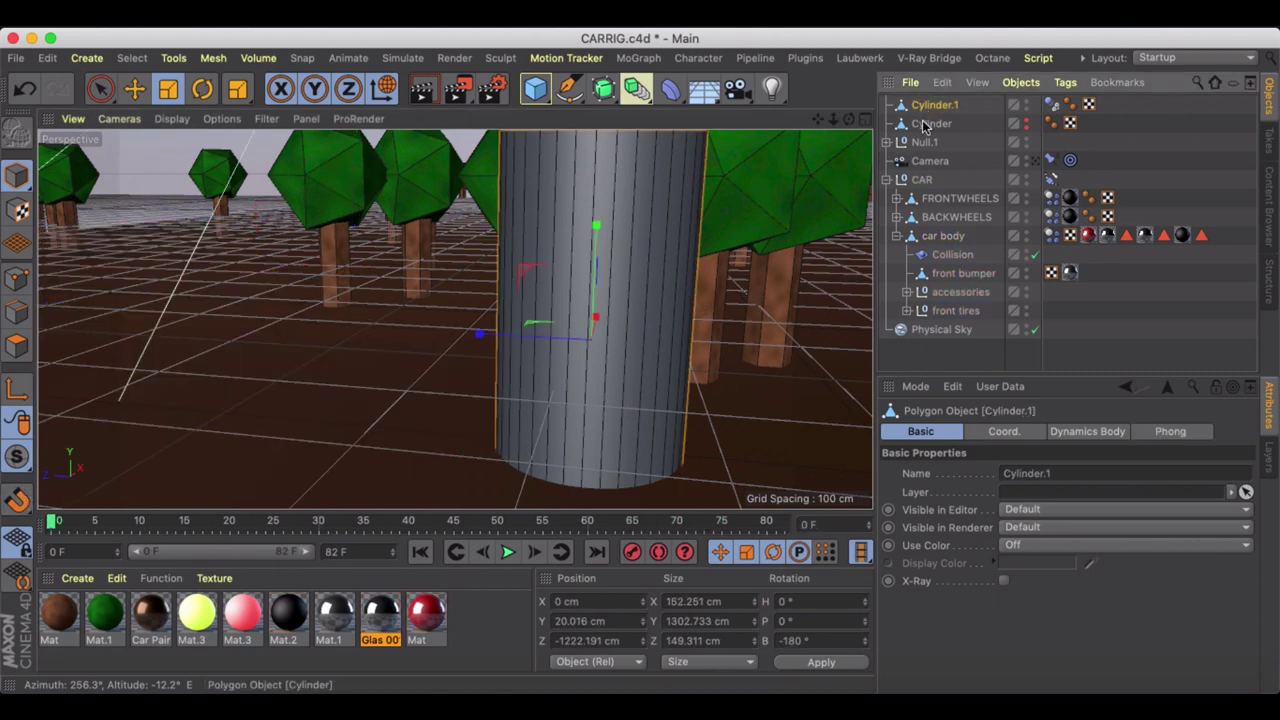
click(925, 124)
click(1027, 120)
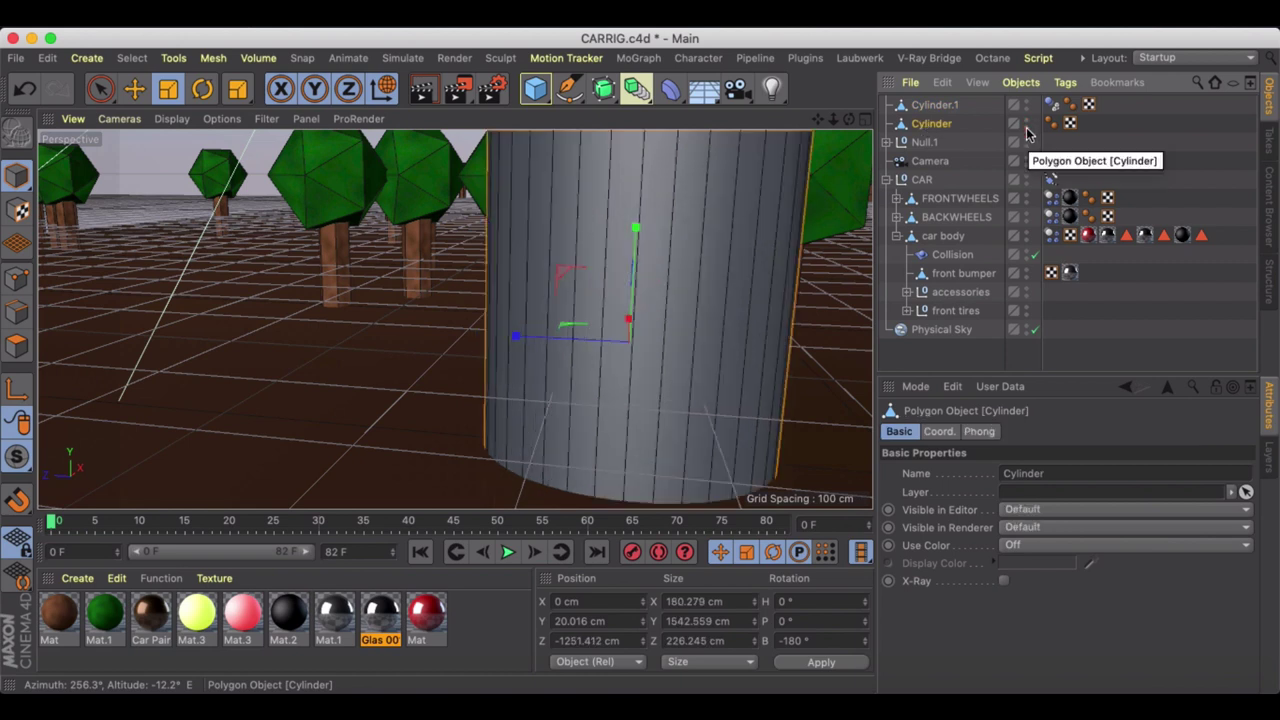
click(1026, 129)
click(1026, 120)
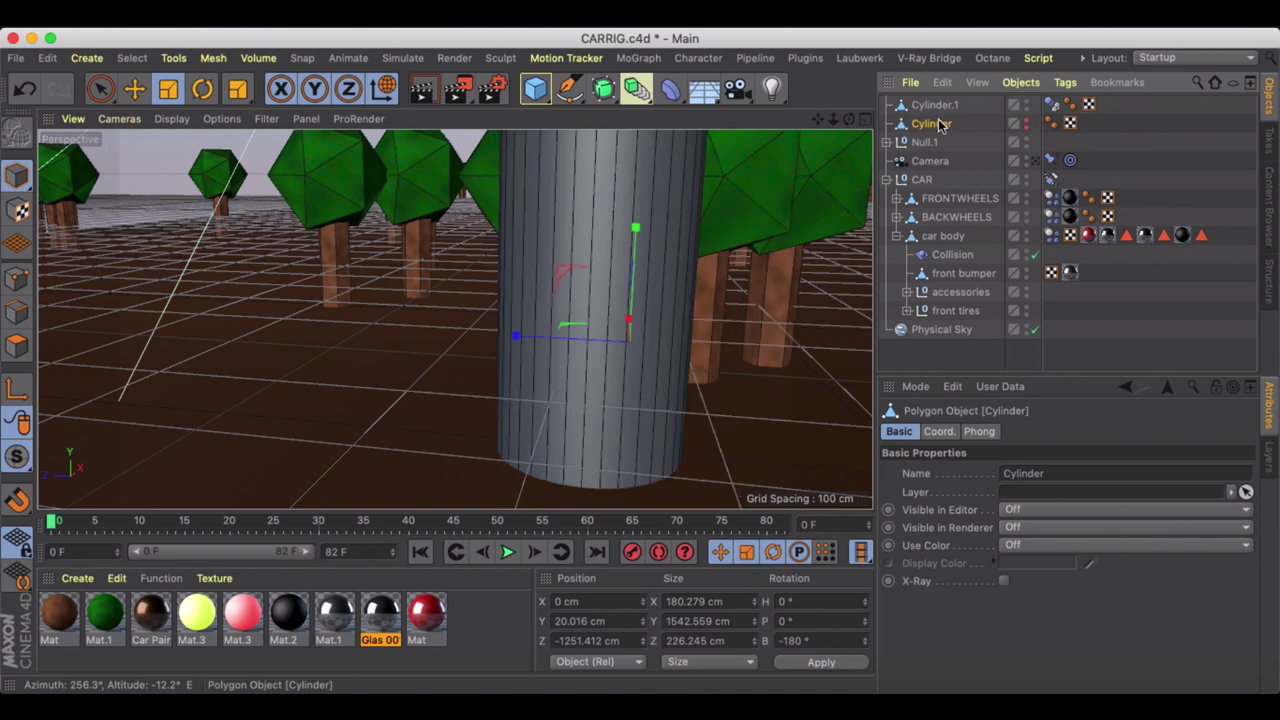
- Inspect Cylinder.1's Dynamics Body tag, then select the hidden Cylinder
click(940, 106)
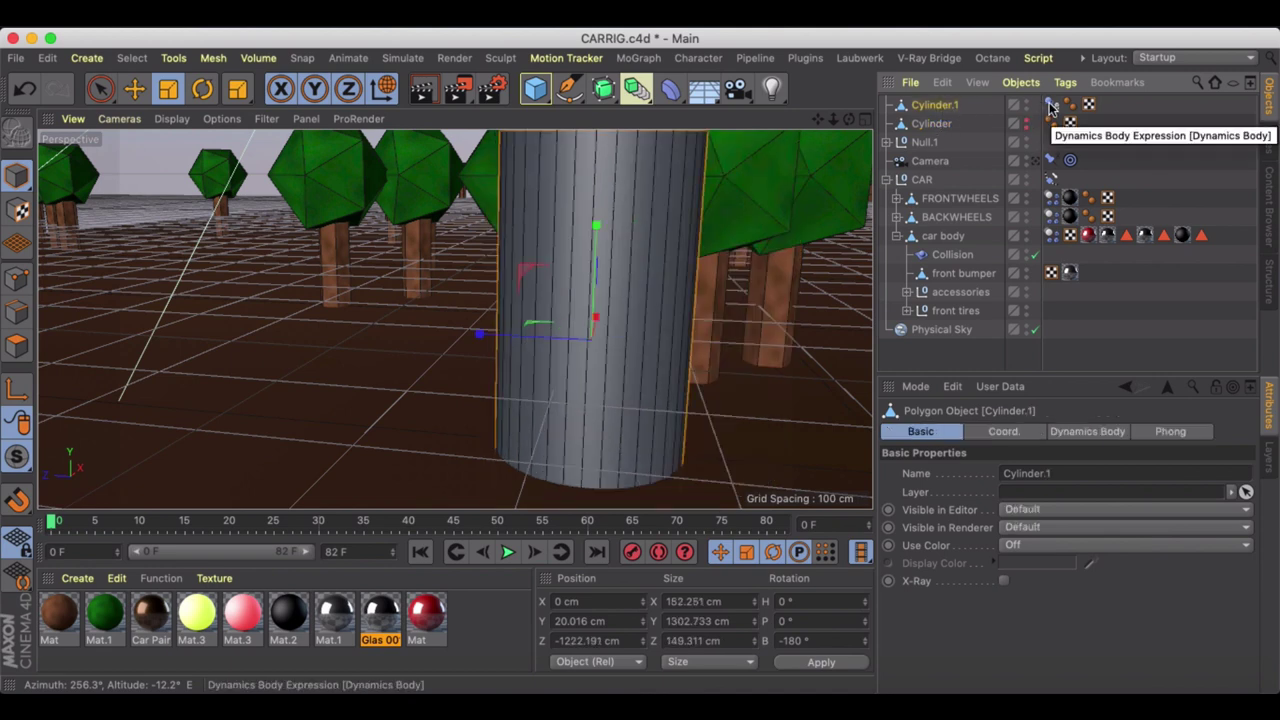
click(1050, 106)
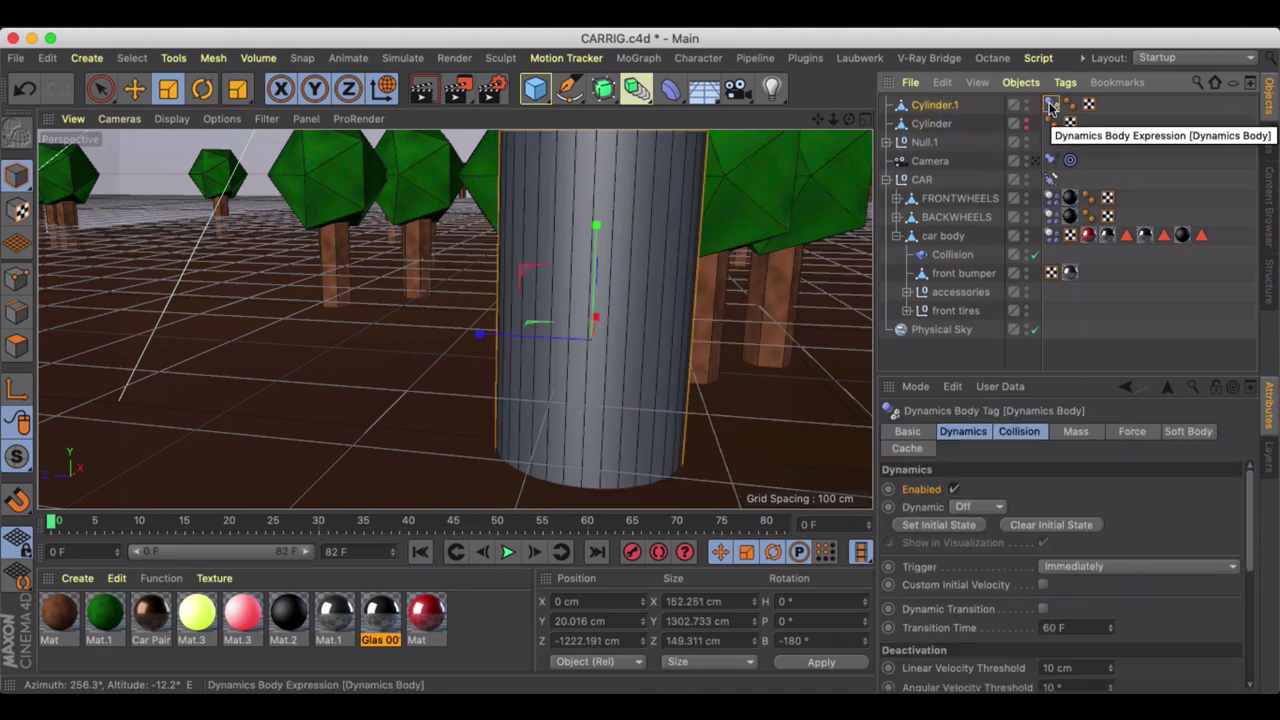
click(927, 123)
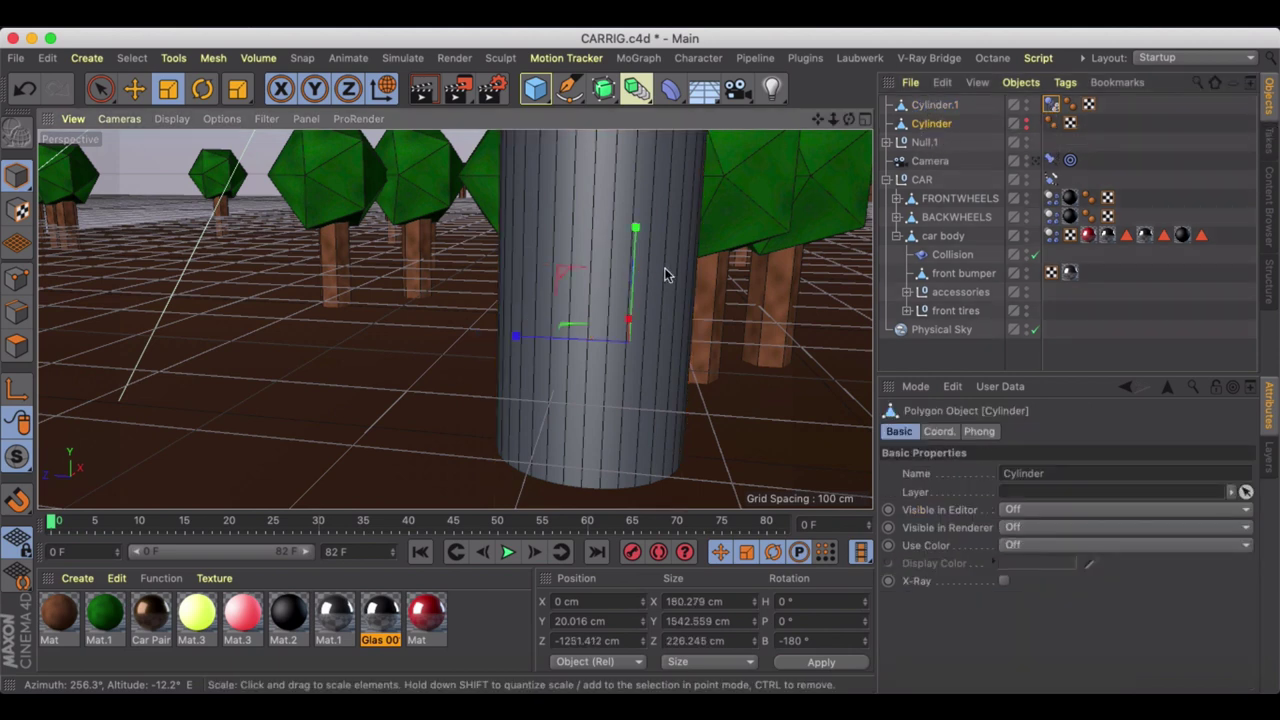
alt+drag(663, 268, 558, 286)
- Delete the hidden Cylinder, test-play the animation, then undo to restore it
key(Delete)
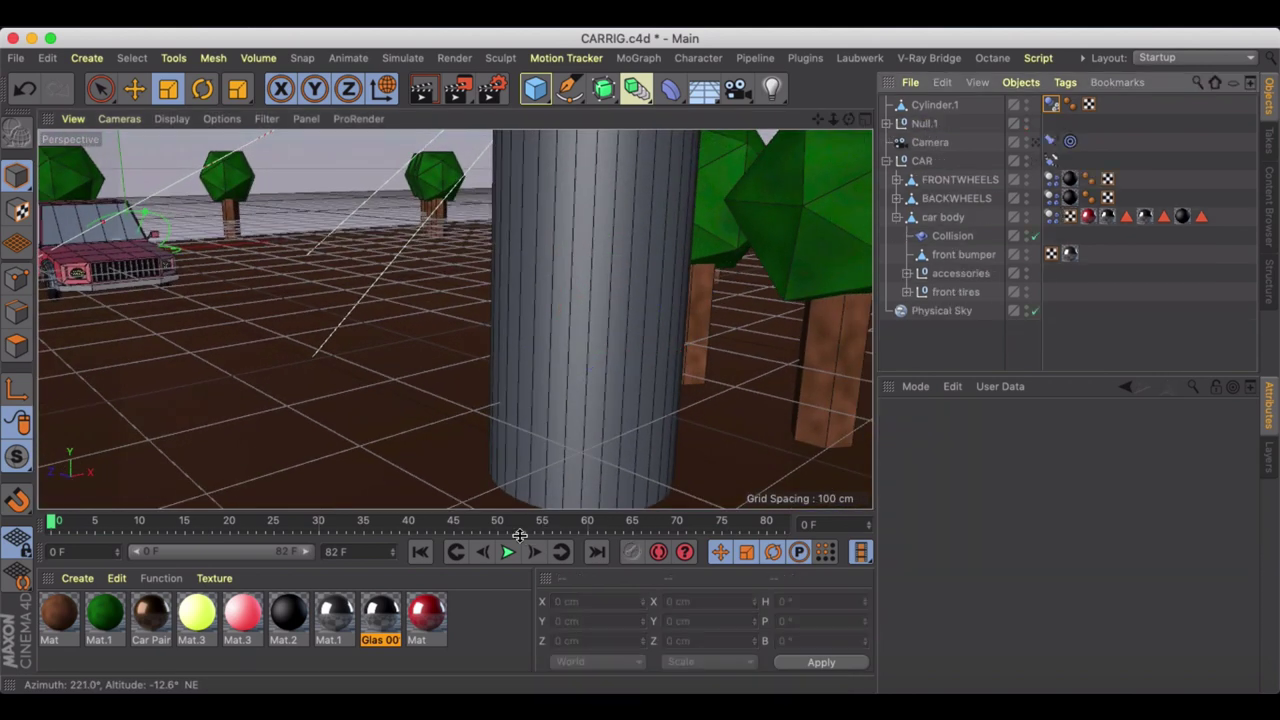
click(508, 552)
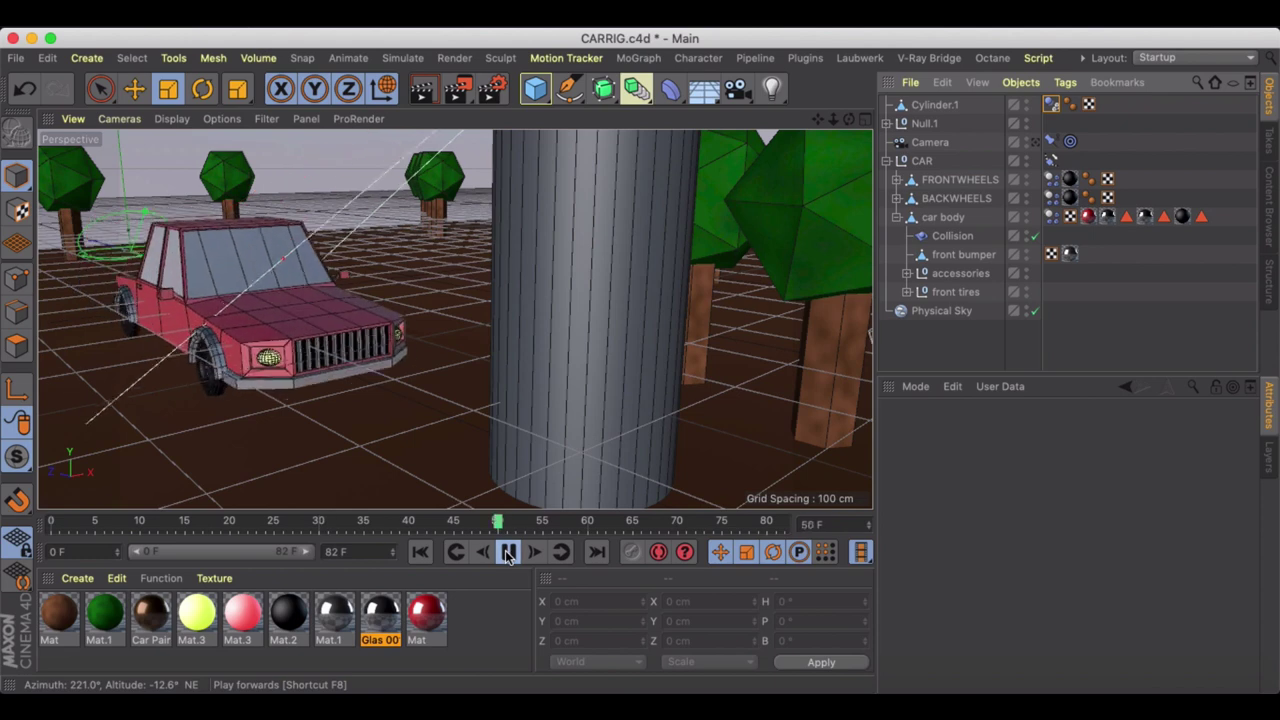
click(420, 552)
key(super+z)
key(super+z)
key(super+shift+z)
key(super+shift+z)
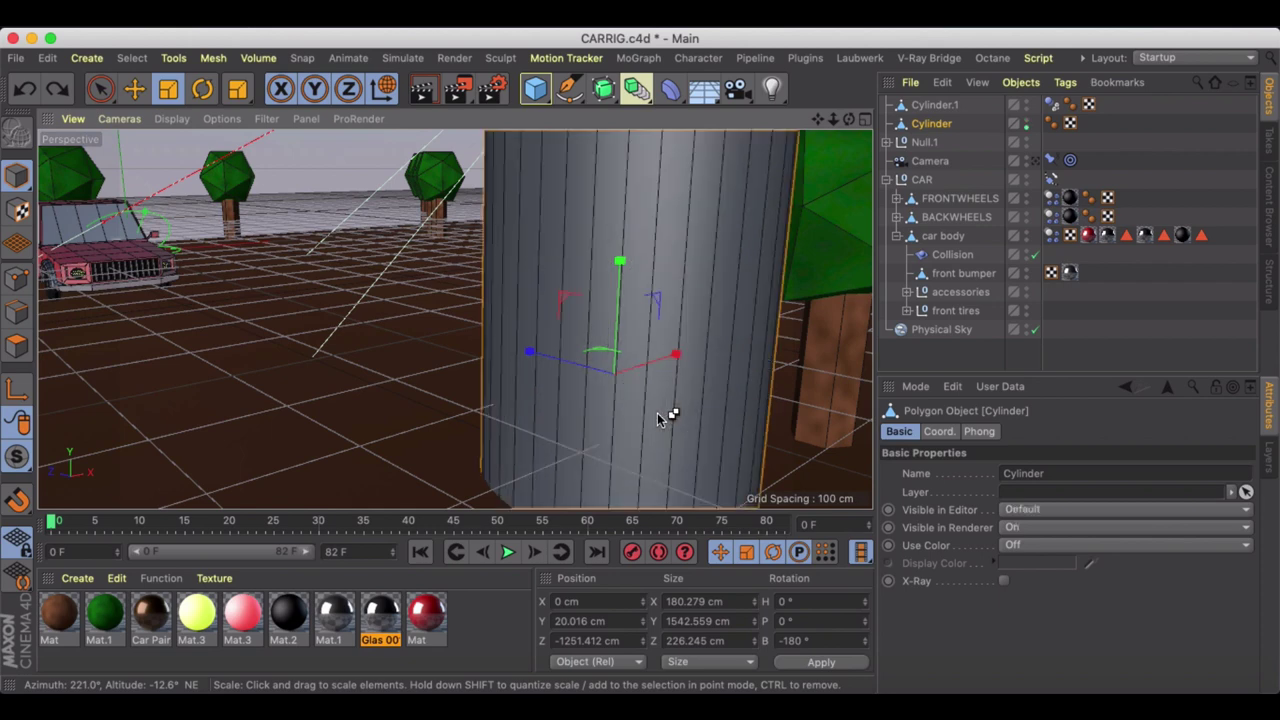
key(super+z)
key(super+z)
key(super+z)
key(super+z)
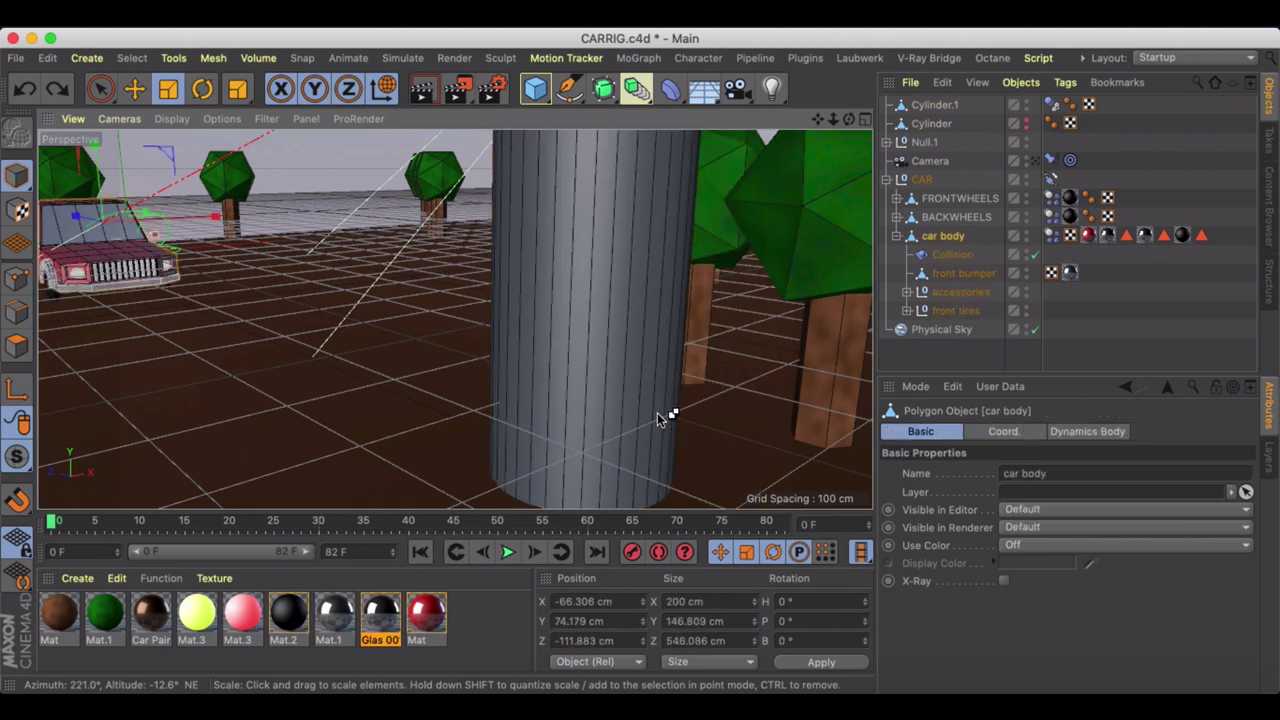
- Copy the Collision deformer to the top level, delete the hidden Cylinder, and replay
key(super+shift+z)
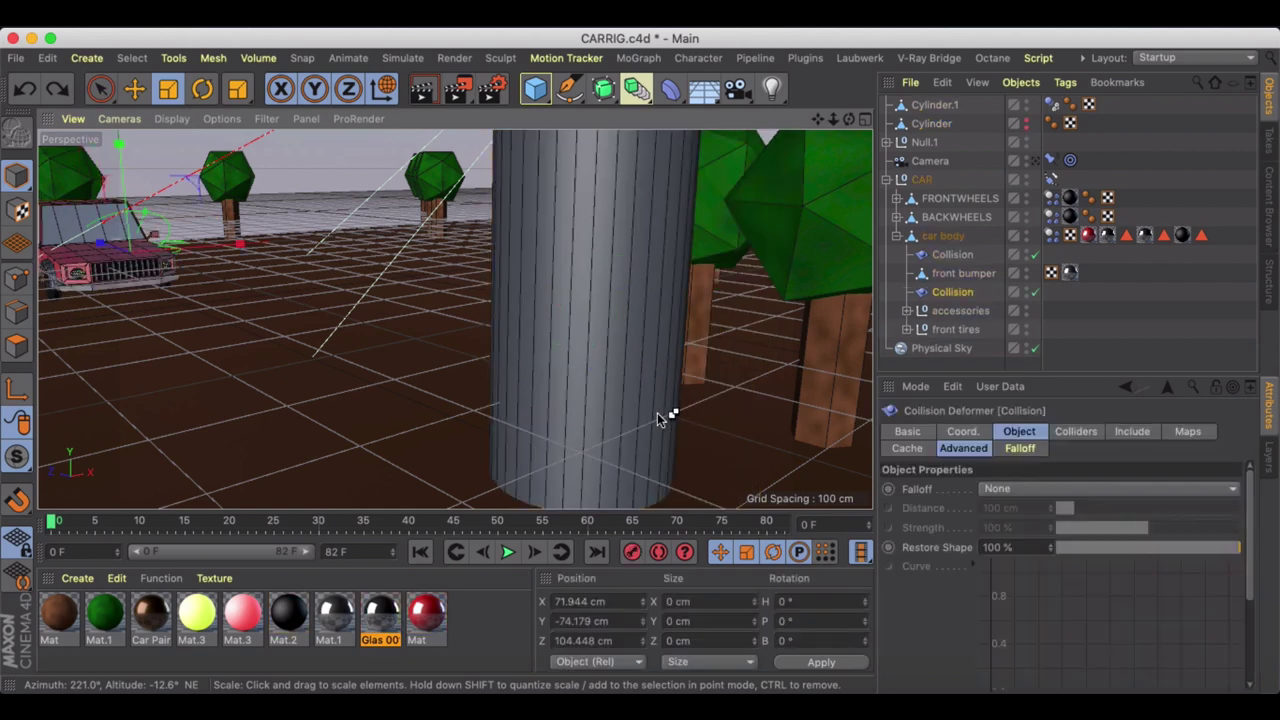
click(940, 256)
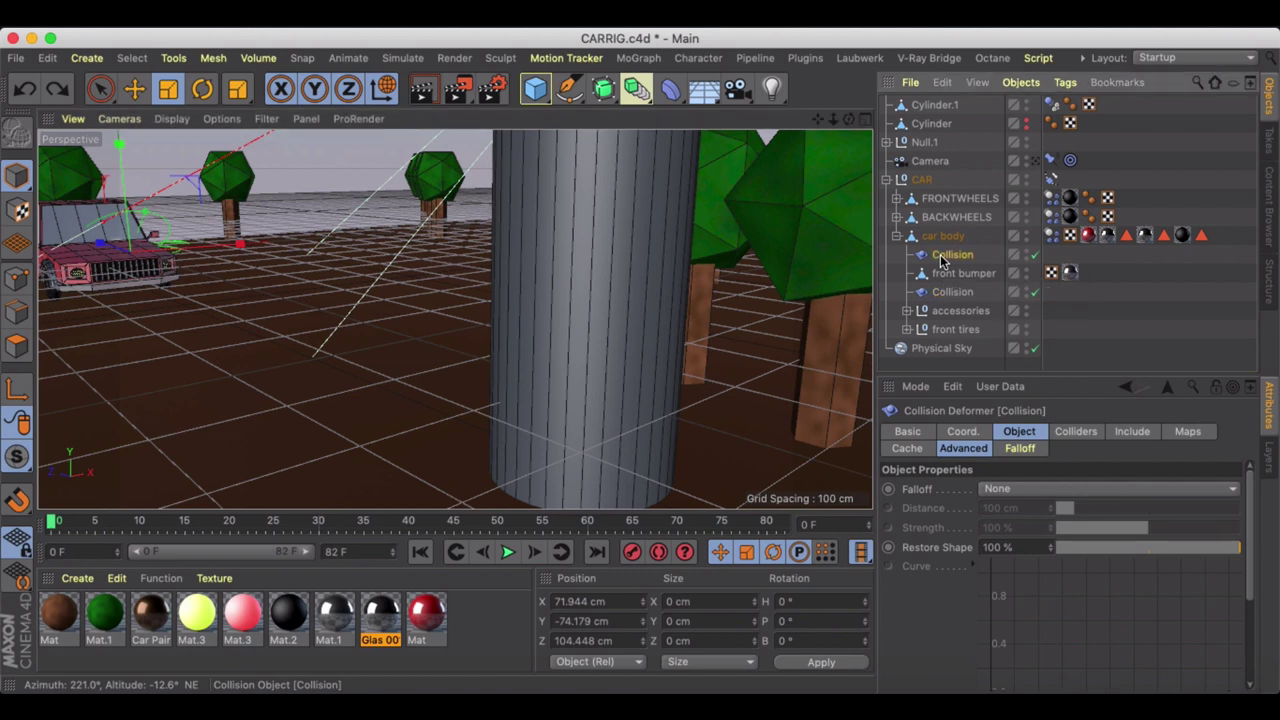
key(super+shift+z)
click(950, 143)
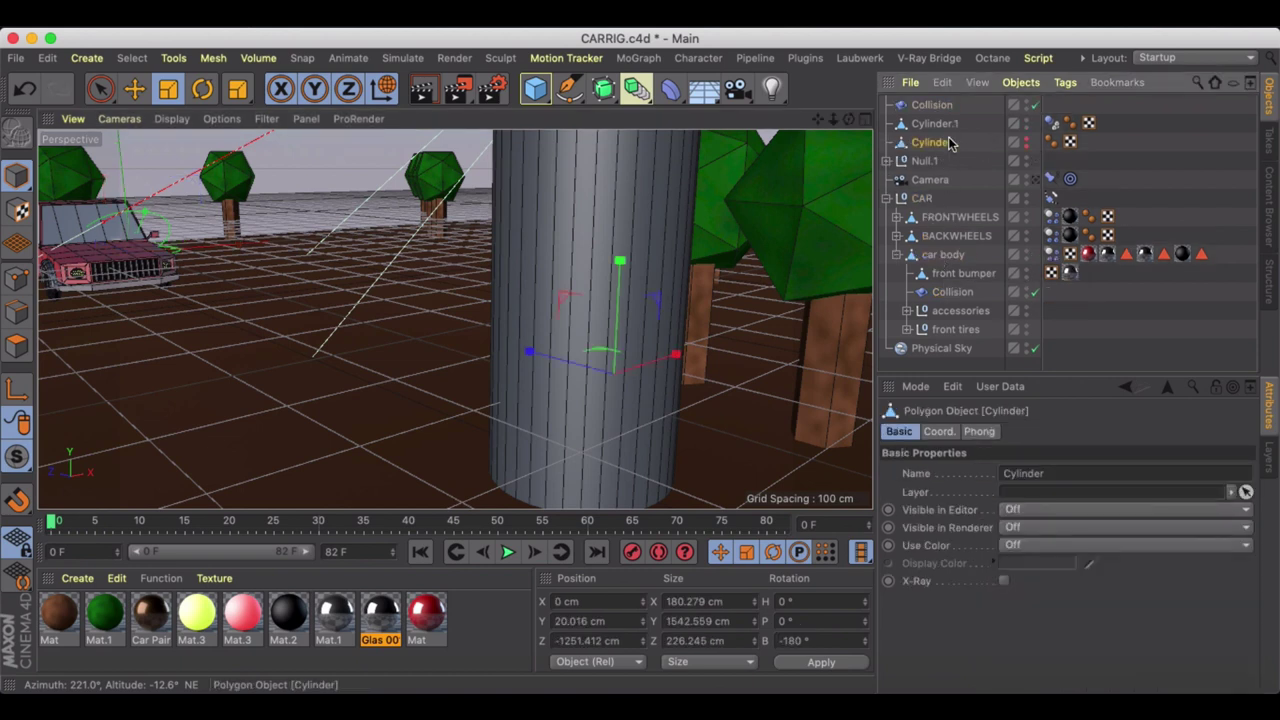
key(BackSpace)
click(507, 552)
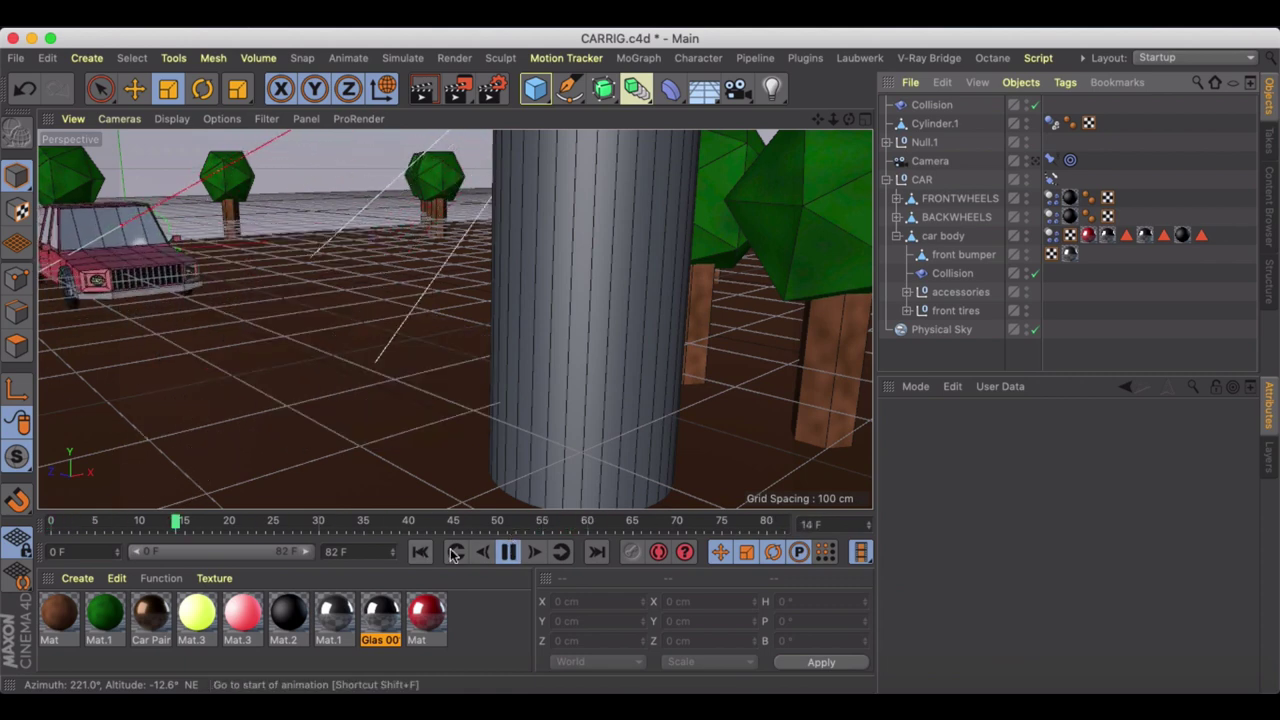
- Stop and rewind, delete Cylinder.1, and make the wider Cylinder visible in the viewport
click(507, 552)
click(420, 552)
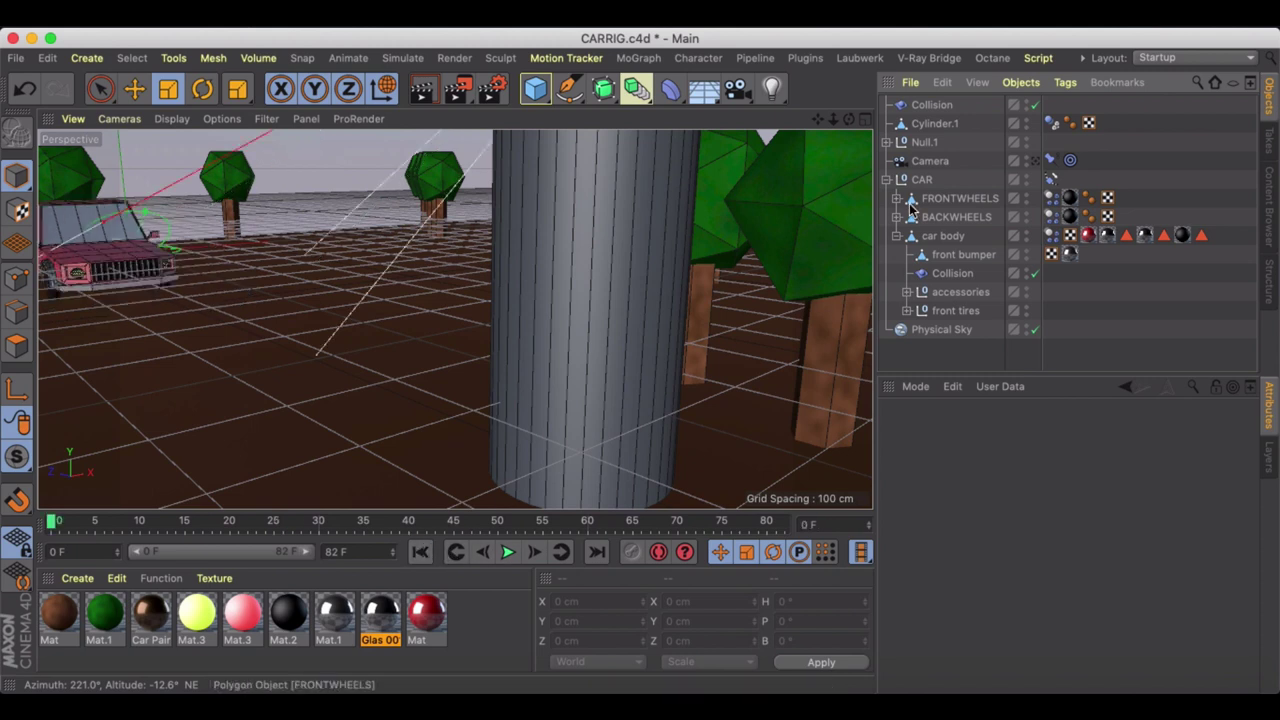
click(935, 125)
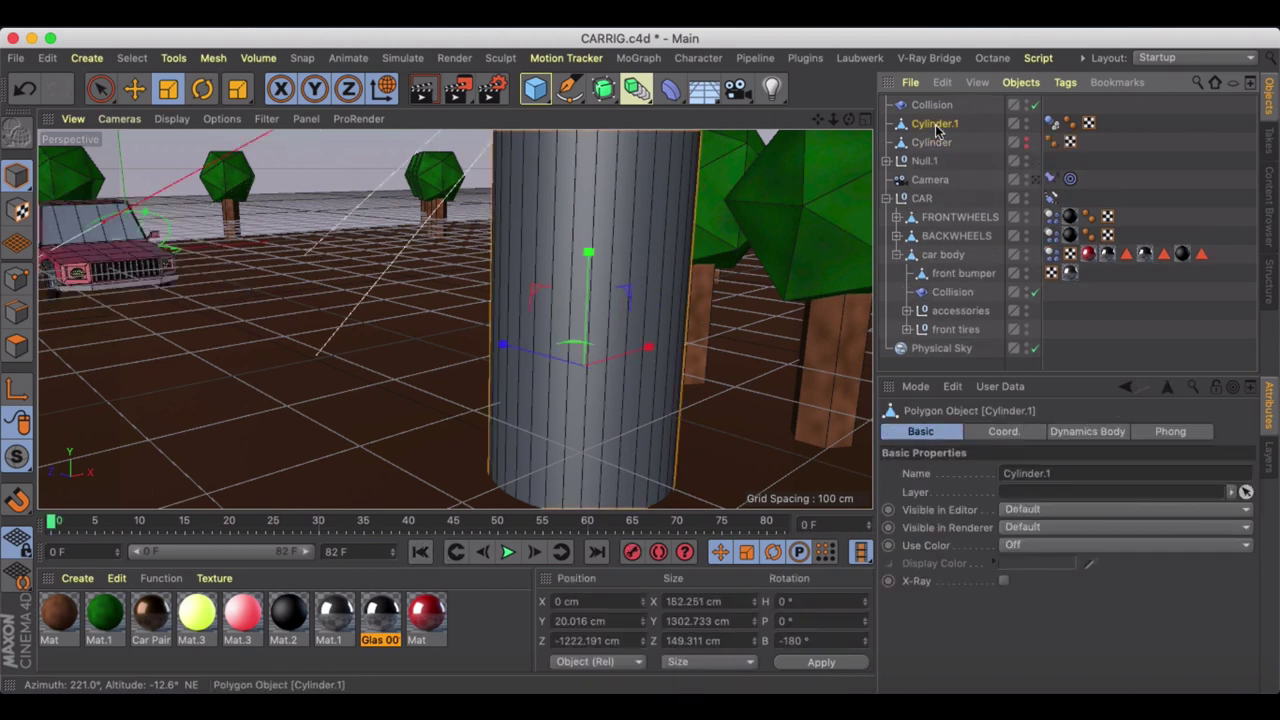
key(Delete)
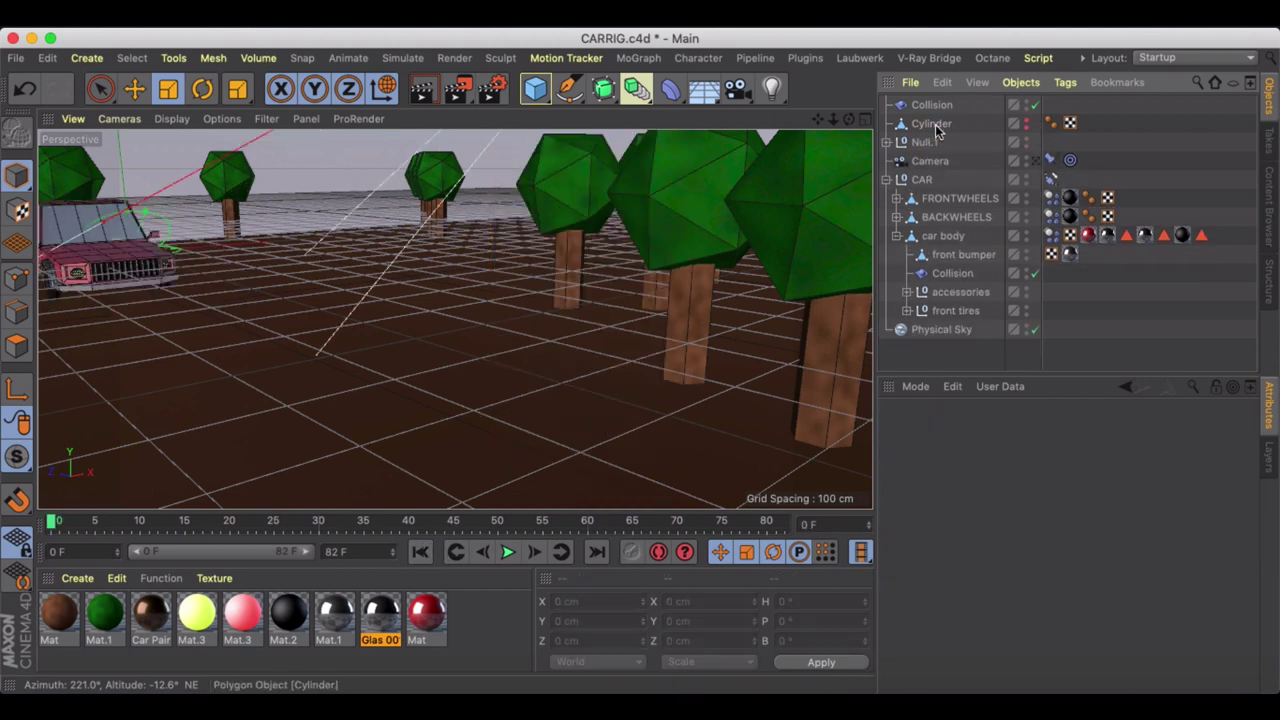
click(1025, 122)
- Extend the animation end frame from 82 to 91 F and play it back
click(507, 552)
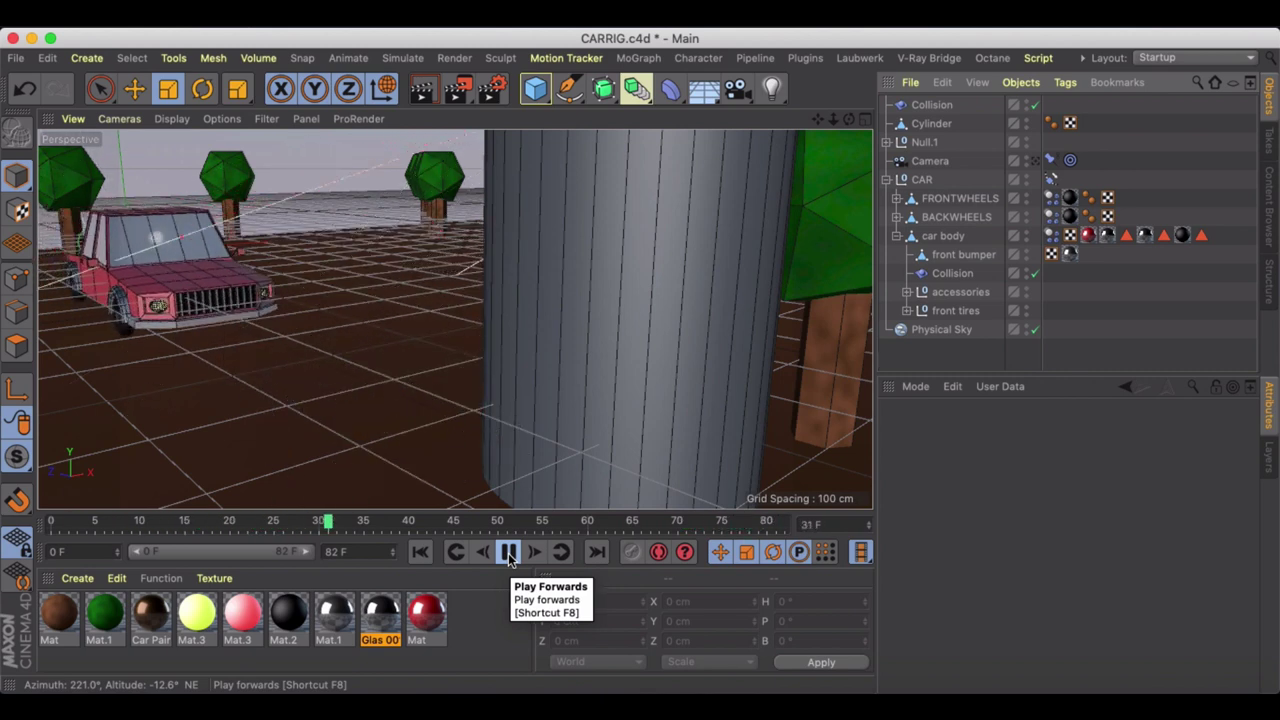
click(508, 554)
drag(385, 553, 393, 555)
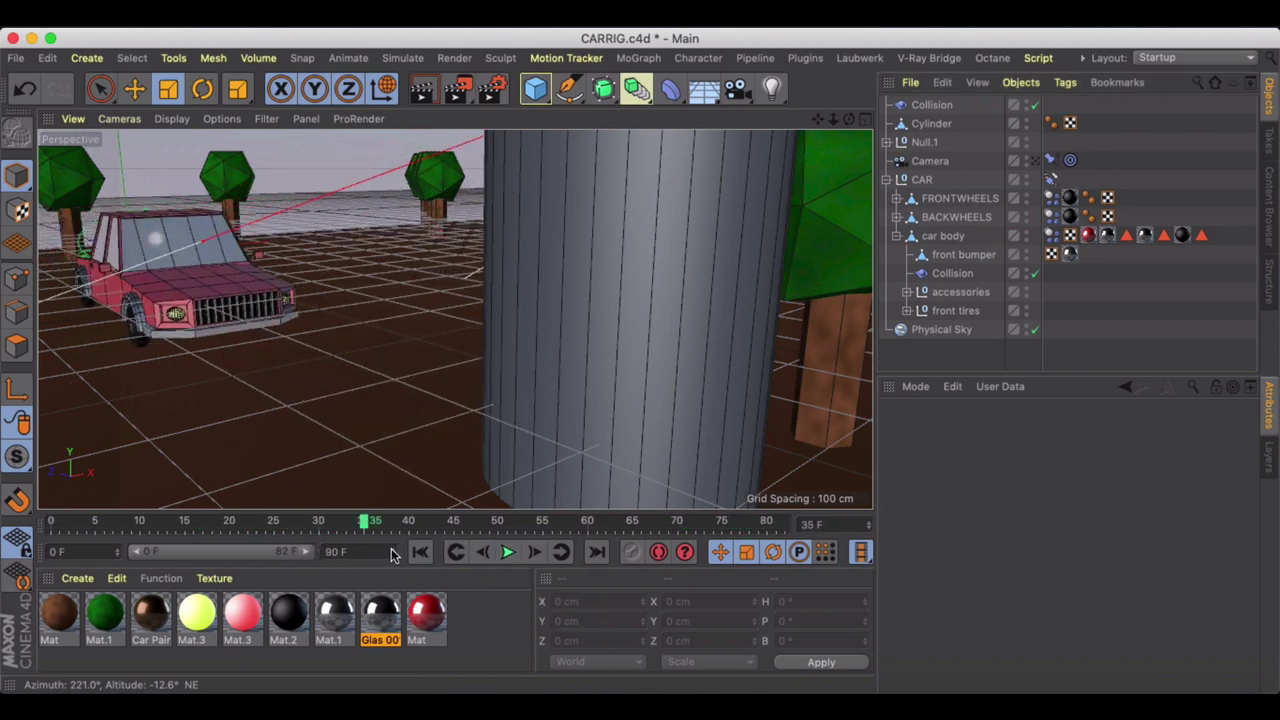
drag(295, 558, 306, 556)
click(508, 553)
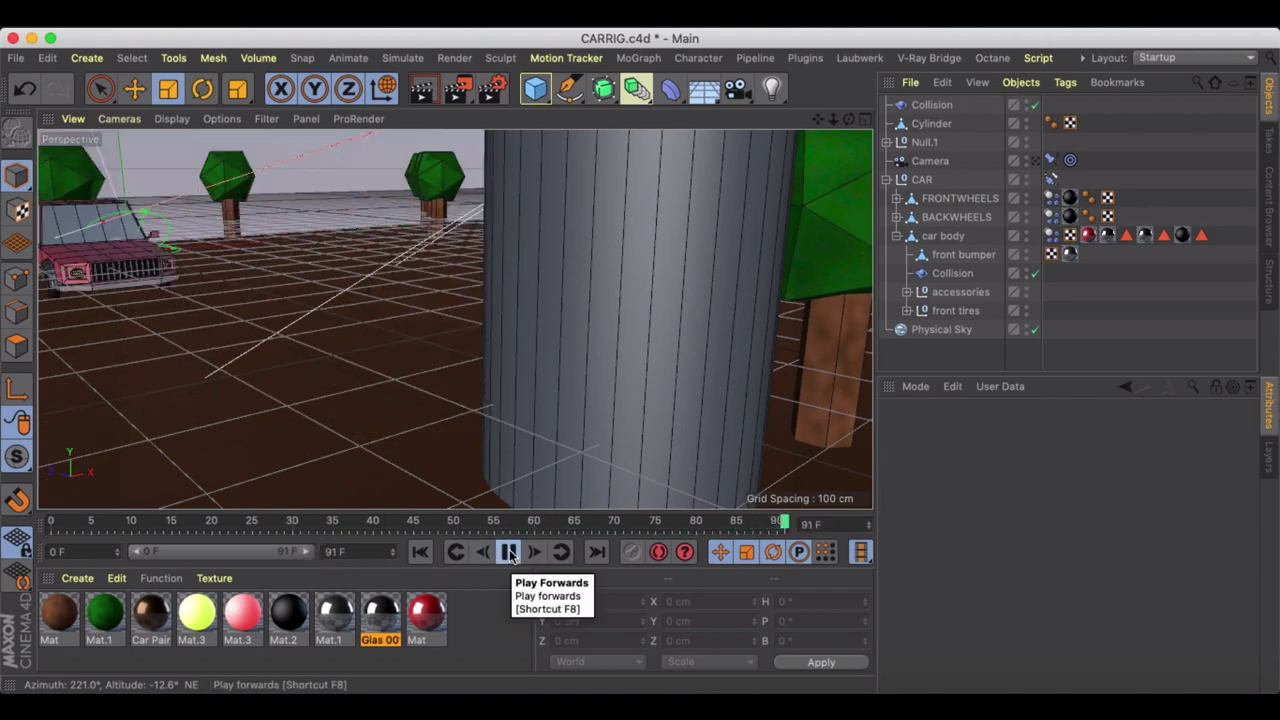
- Undo to restore Cylinder.1, replay the crash to frame 66 while orbiting, then rewind
click(508, 553)
key(ctrl+z)
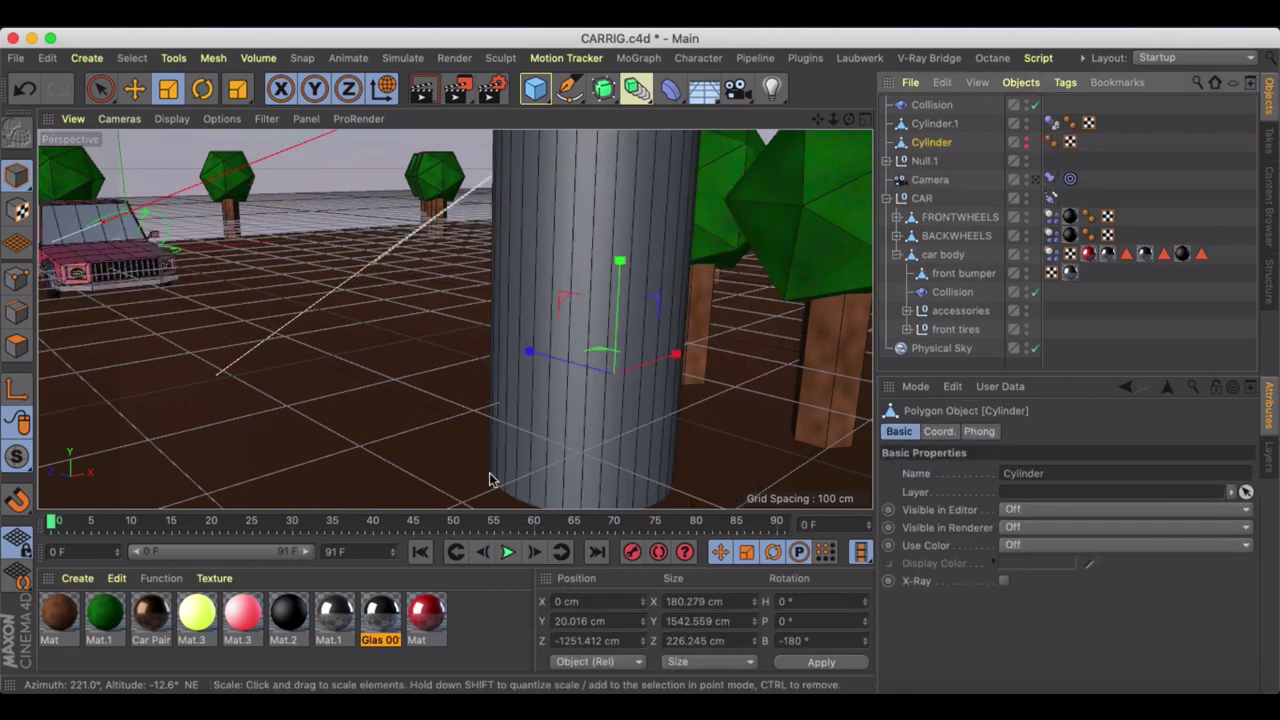
click(508, 553)
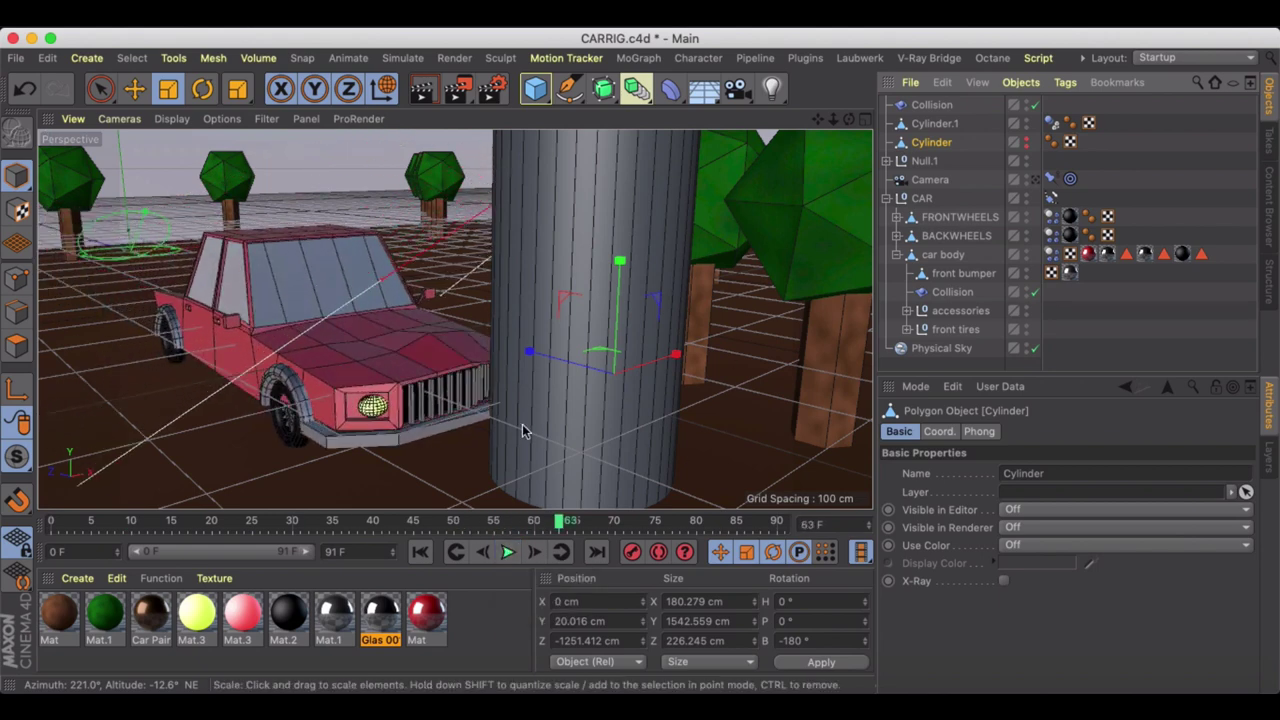
mouse_move(493, 397)
alt+mouse_down()
mouse_move(575, 388)
mouse_move(506, 396)
alt+mouse_up()
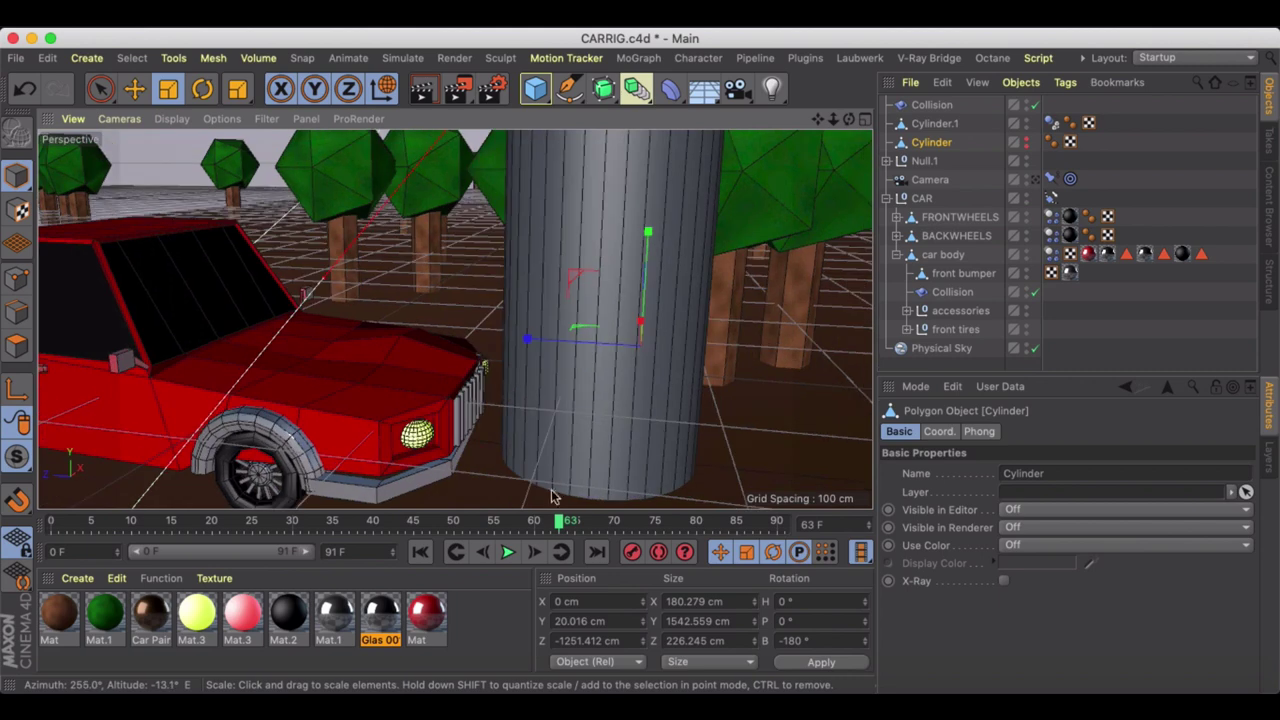
click(510, 553)
alt+drag(560, 388, 501, 388)
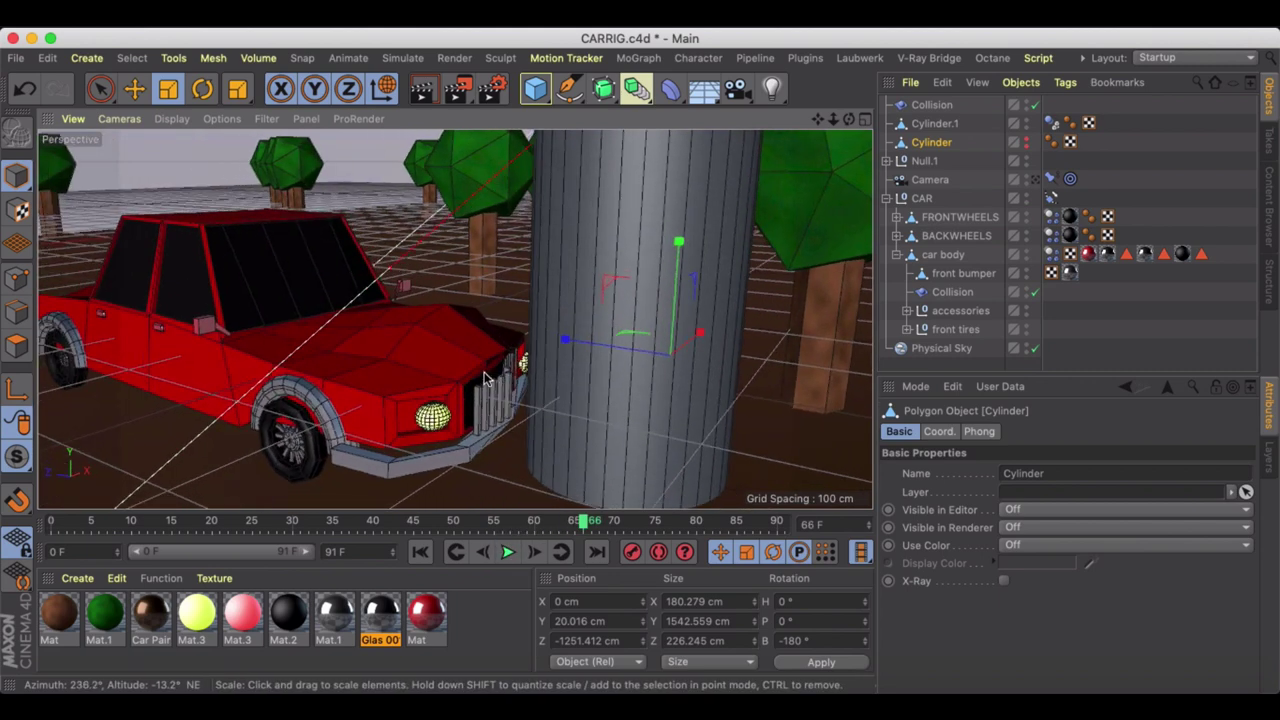
click(420, 552)
mouse_move(449, 366)
alt+mouse_down()
mouse_move(400, 334)
mouse_move(480, 349)
mouse_move(457, 351)
mouse_move(470, 363)
alt+mouse_up()
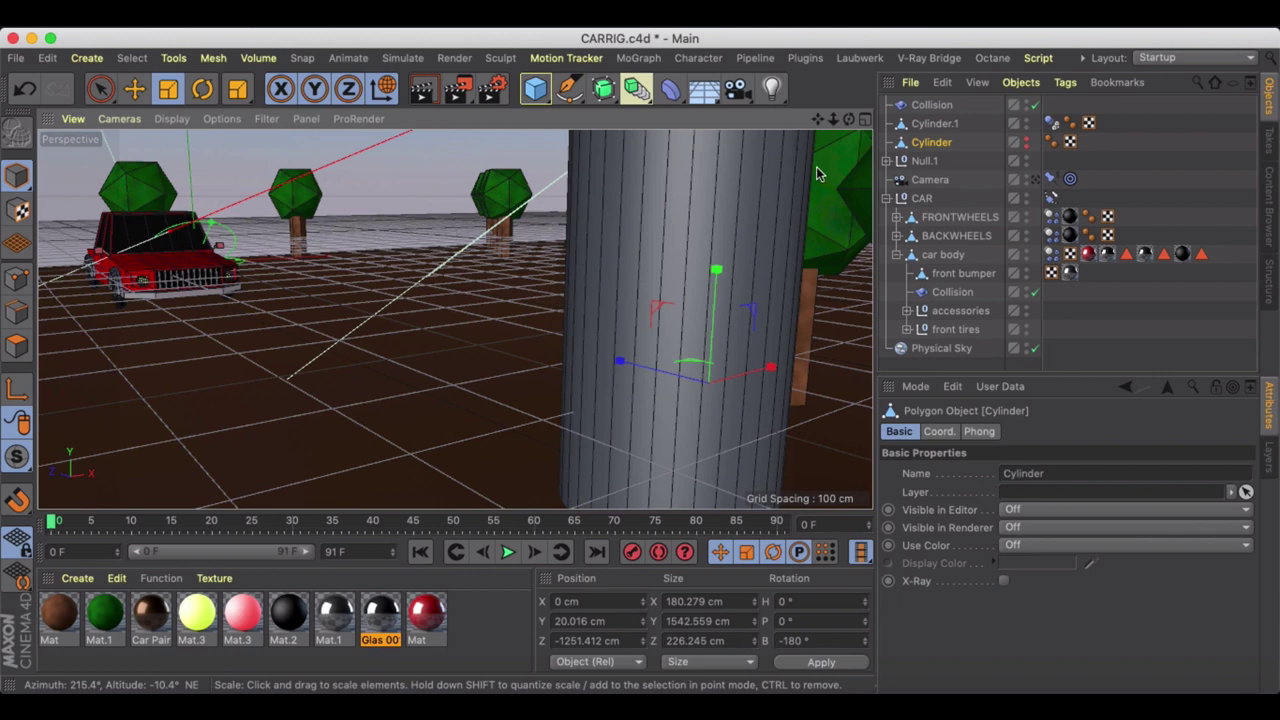
- Delete the hidden Cylinder and replay to frame 86, inspecting the impact at frame 85
click(933, 124)
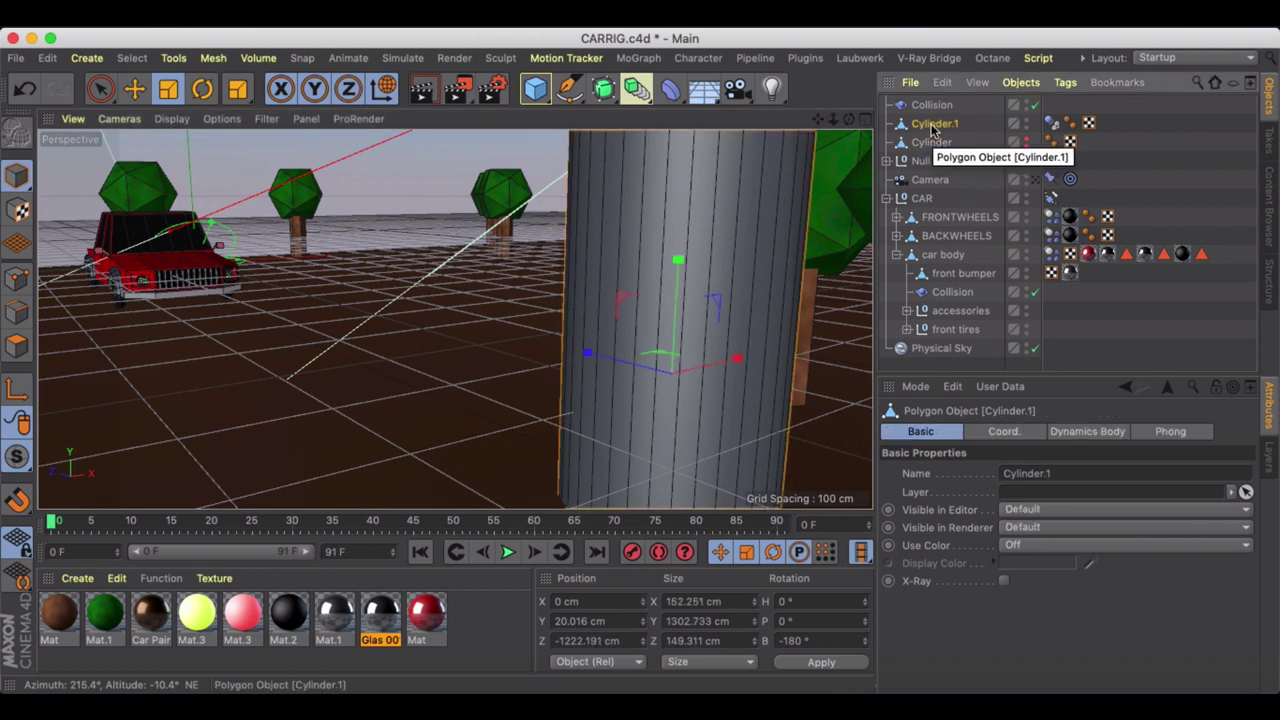
click(931, 142)
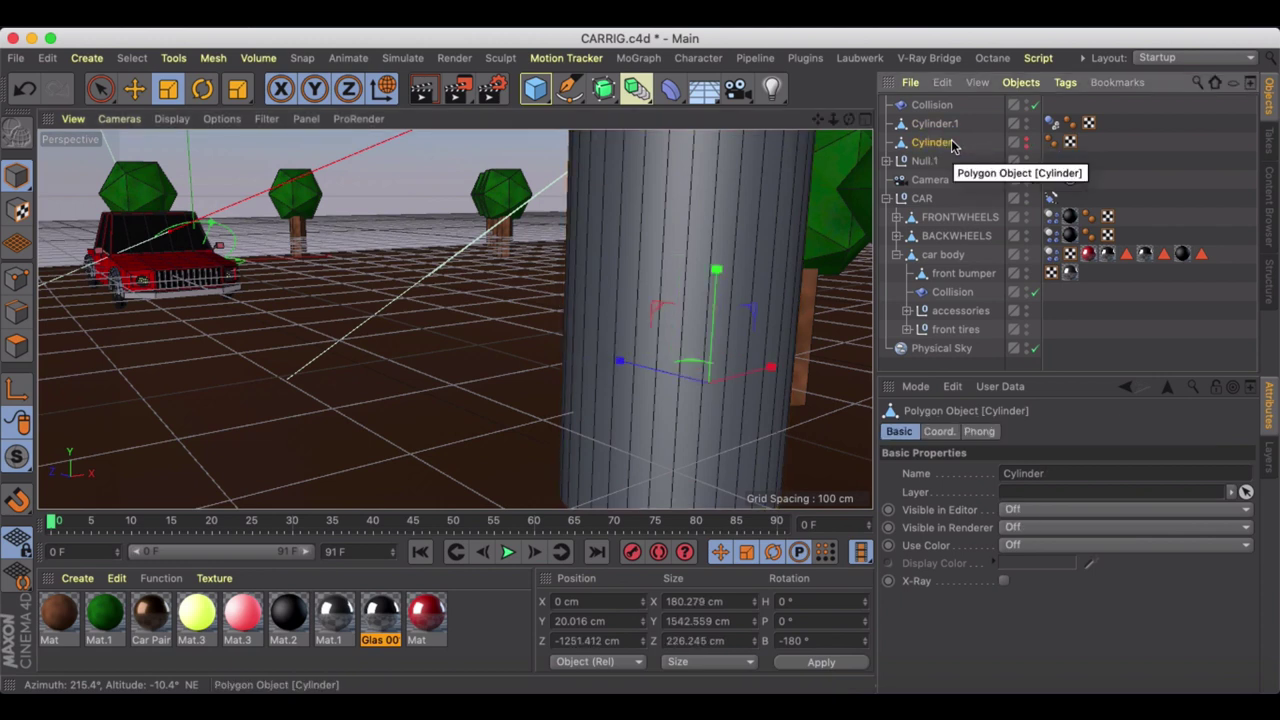
key(Delete)
click(509, 552)
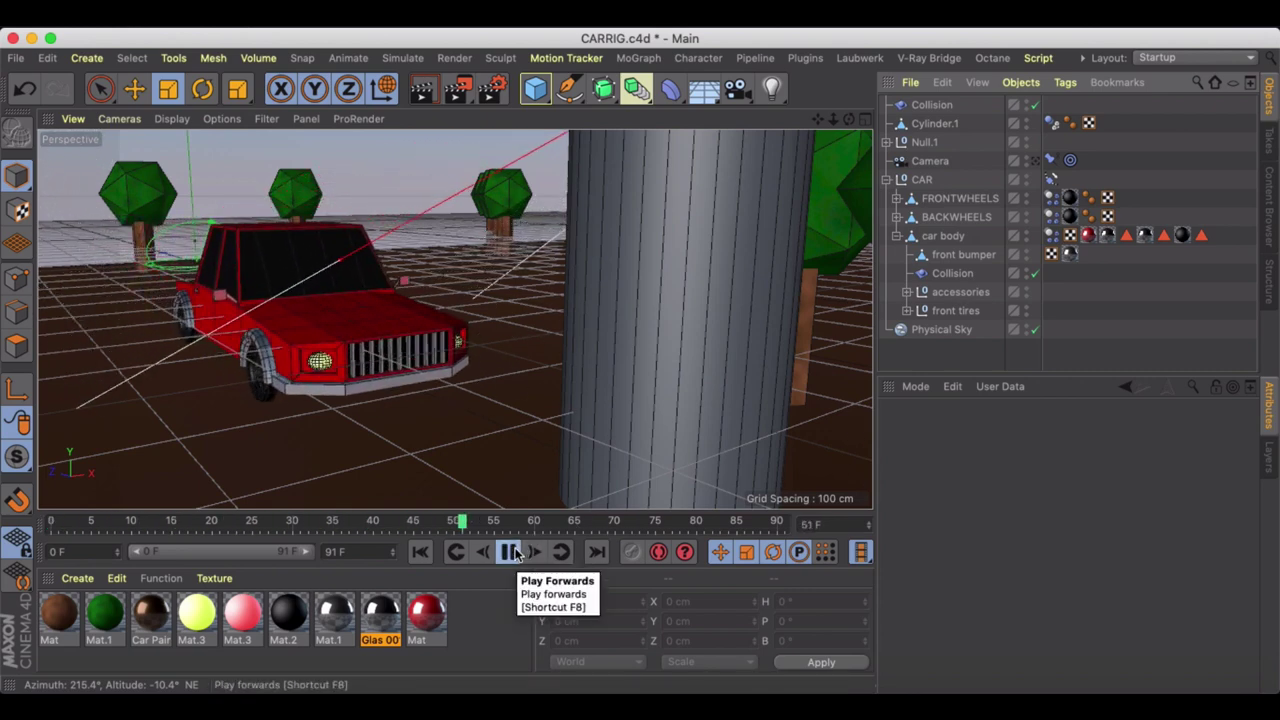
click(511, 552)
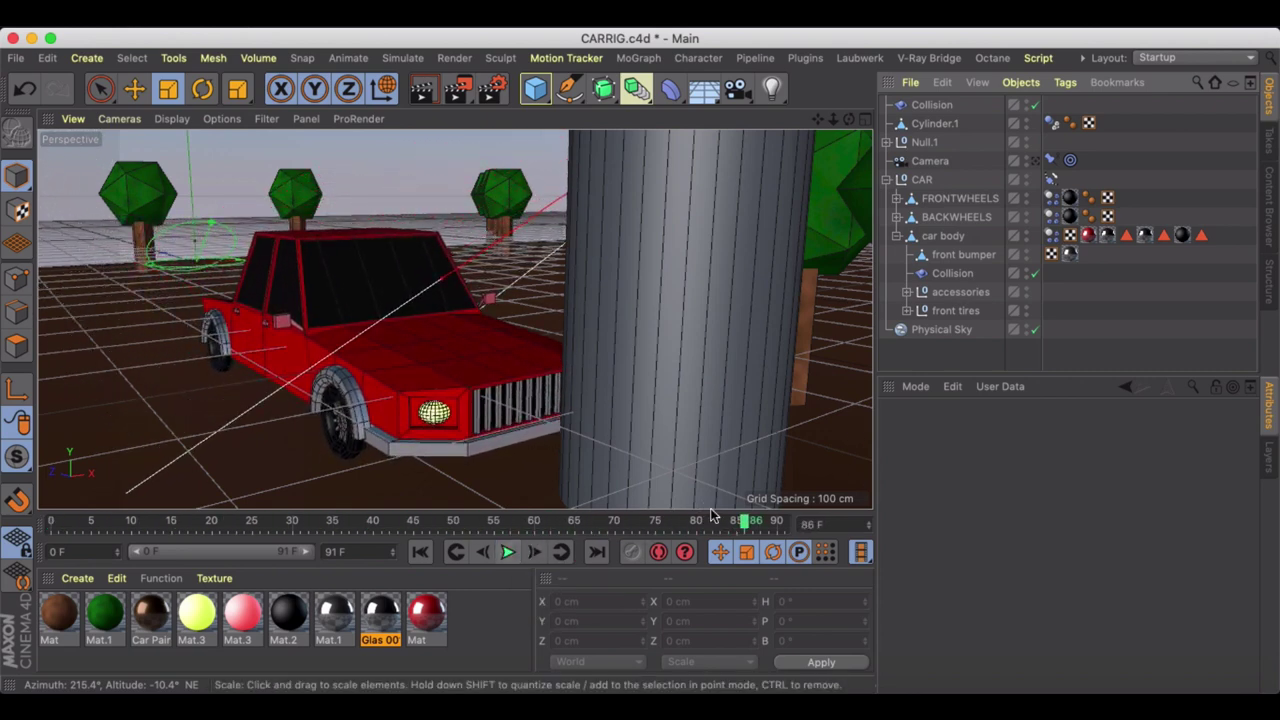
alt+drag(690, 372, 738, 370)
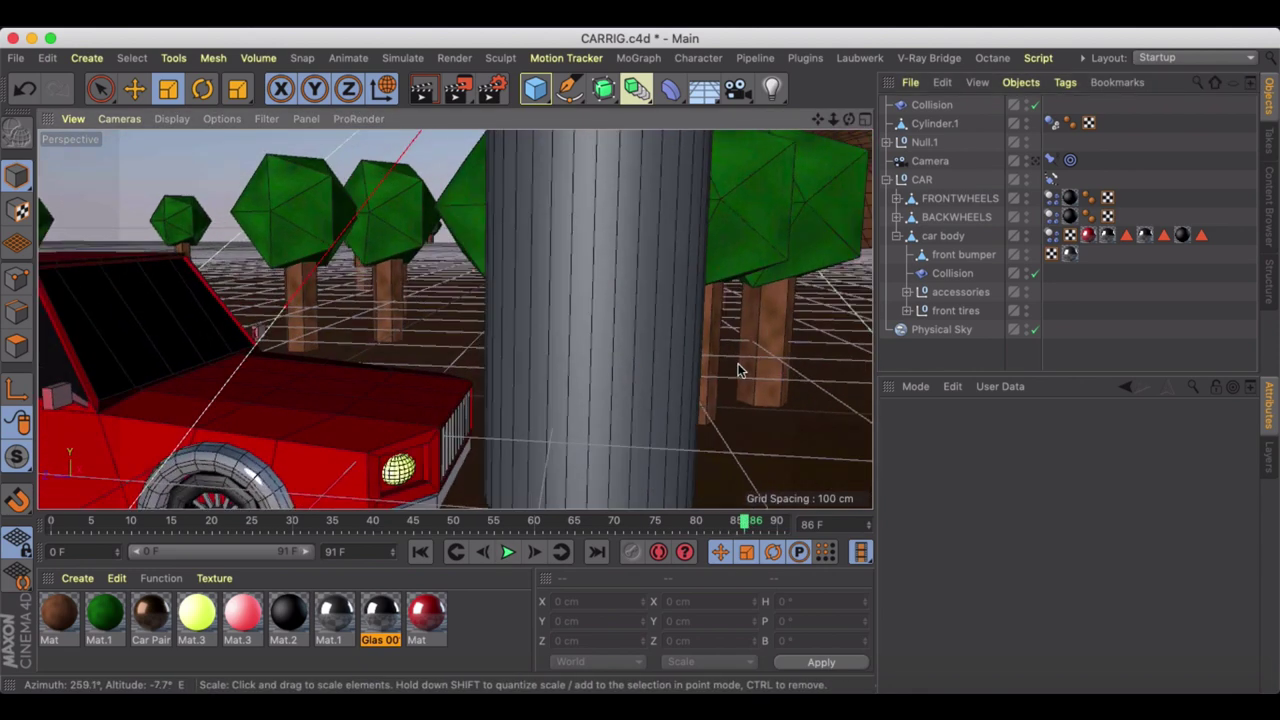
click(735, 522)
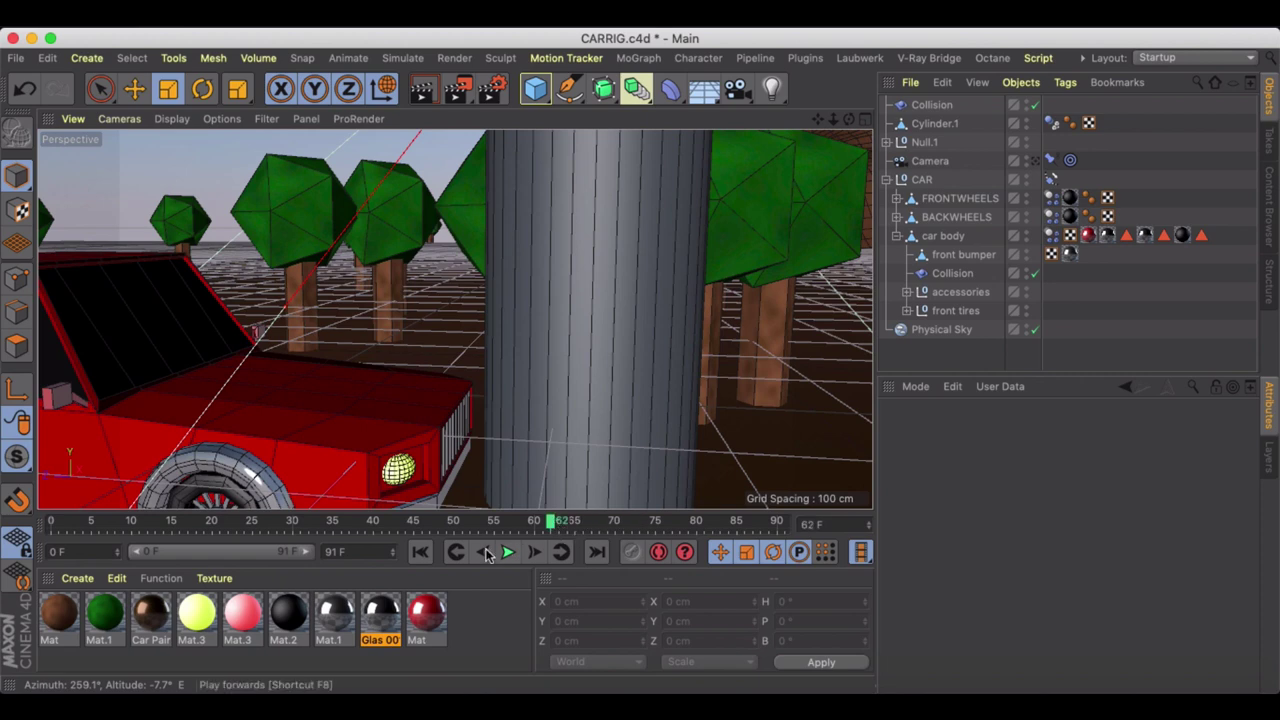
- Rewind to frame 0 and undo to restore the deleted Cylinder
click(420, 552)
alt+drag(573, 420, 506, 401)
key(super+z)
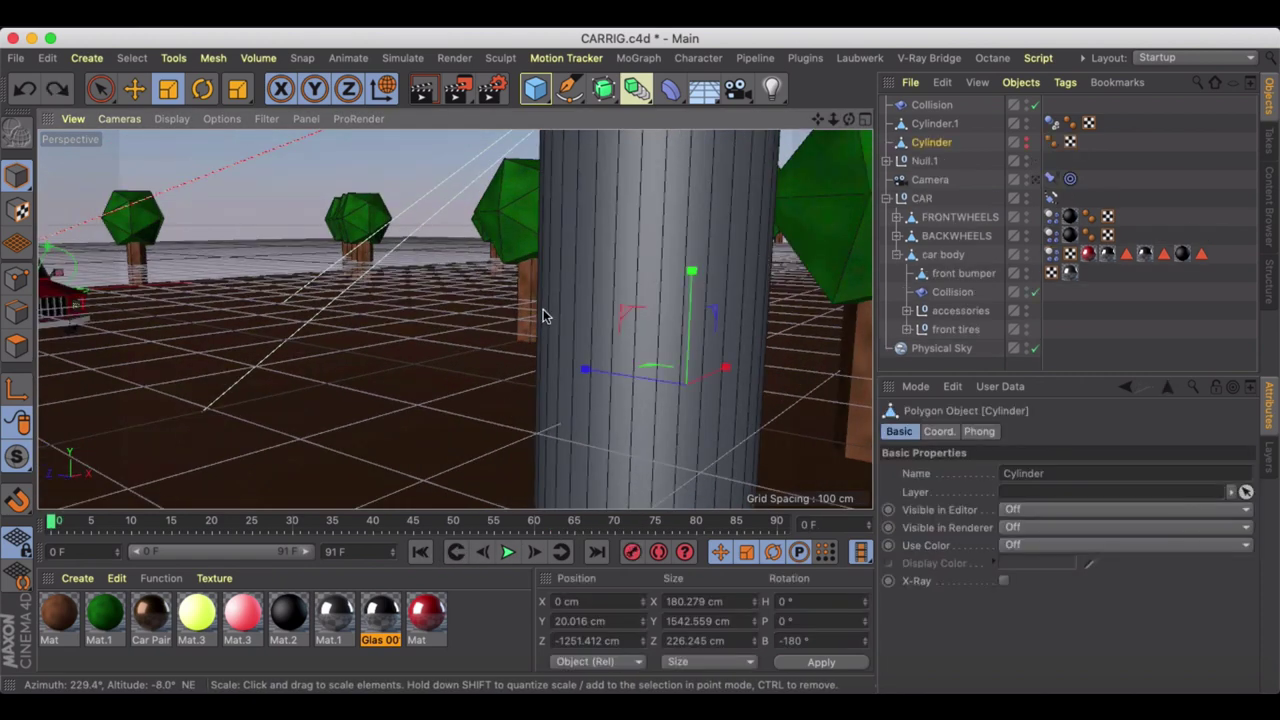
- Check the Collision deformer's colliders and make the Cylinder visible in the viewport
alt+drag(543, 309, 500, 325)
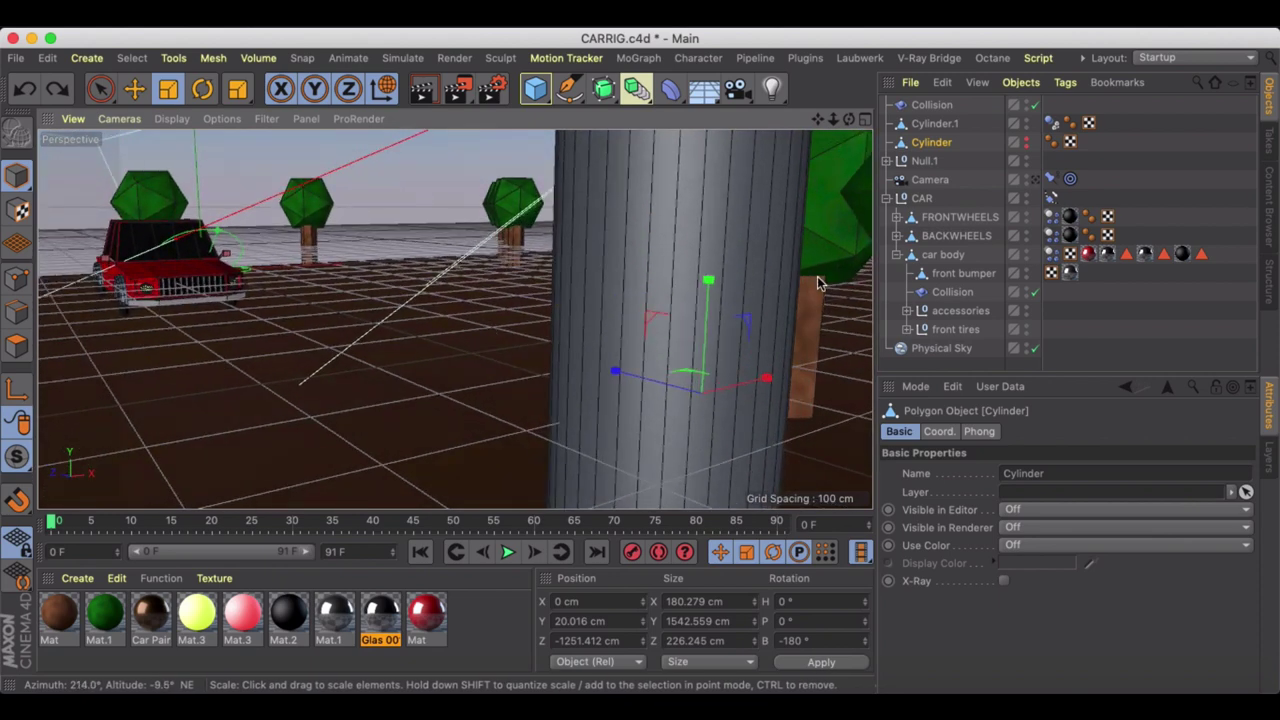
click(952, 292)
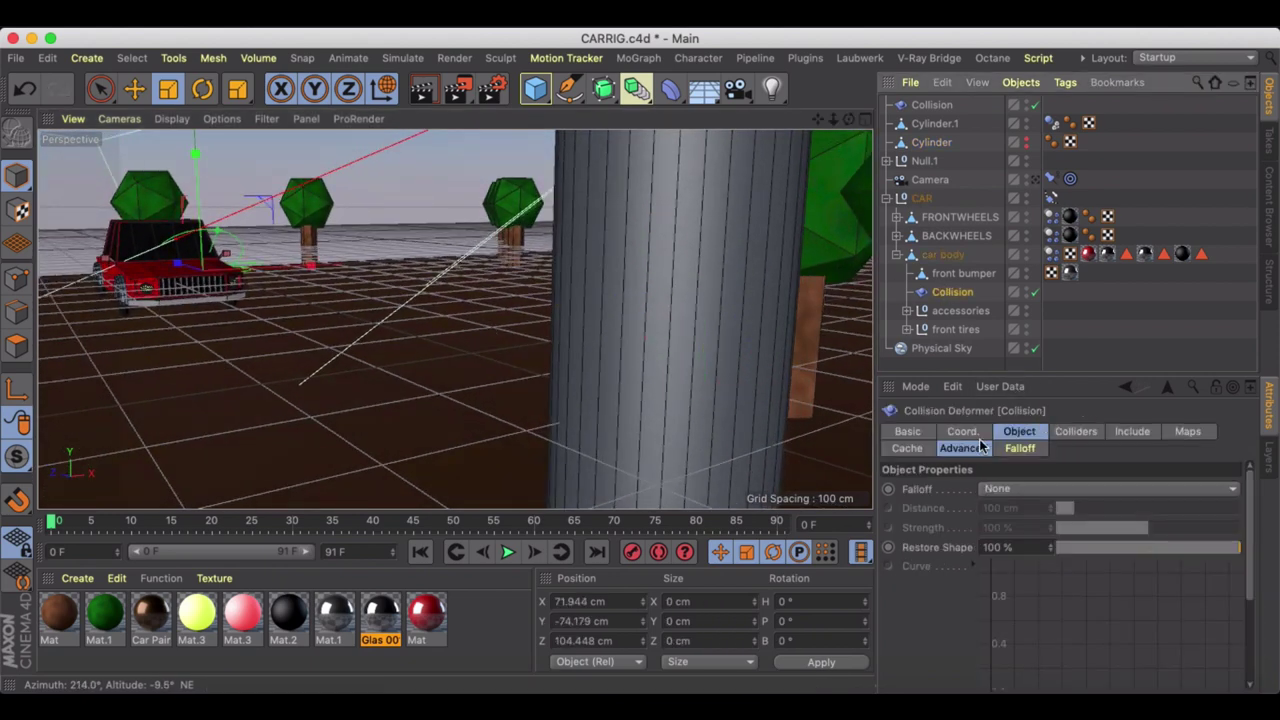
click(1072, 433)
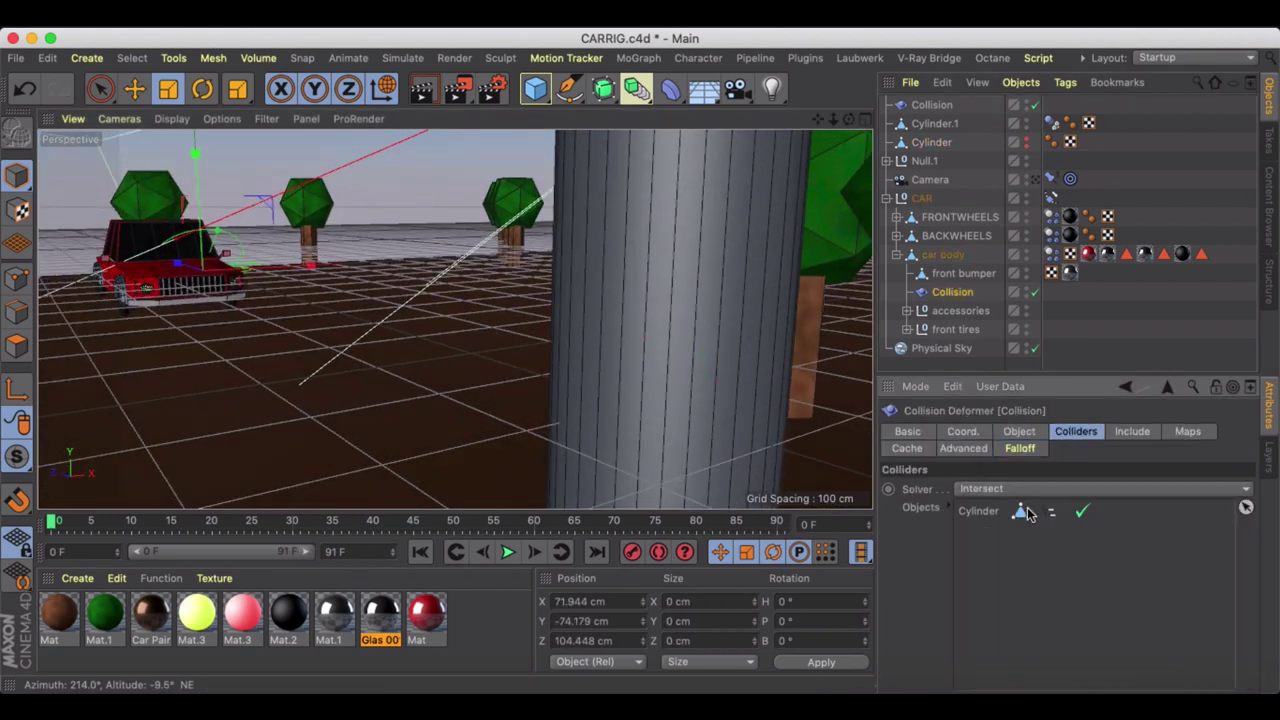
click(933, 143)
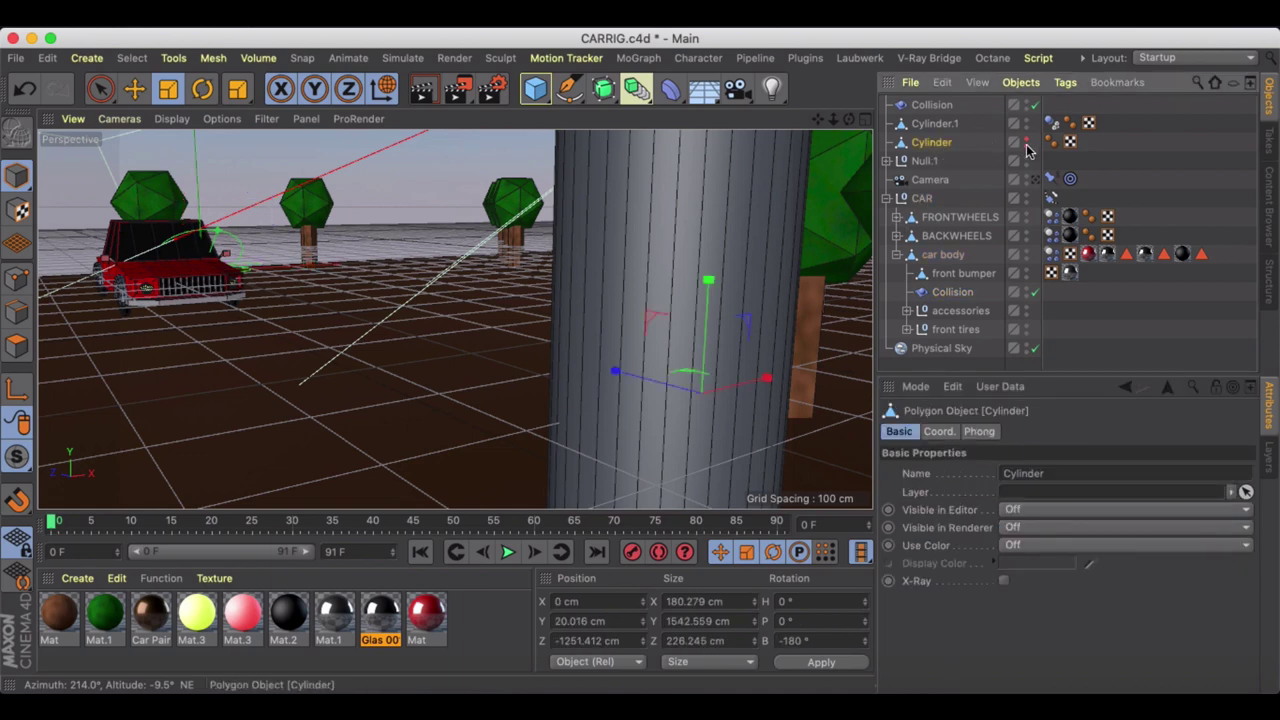
click(1025, 140)
alt+drag(646, 293, 720, 309)
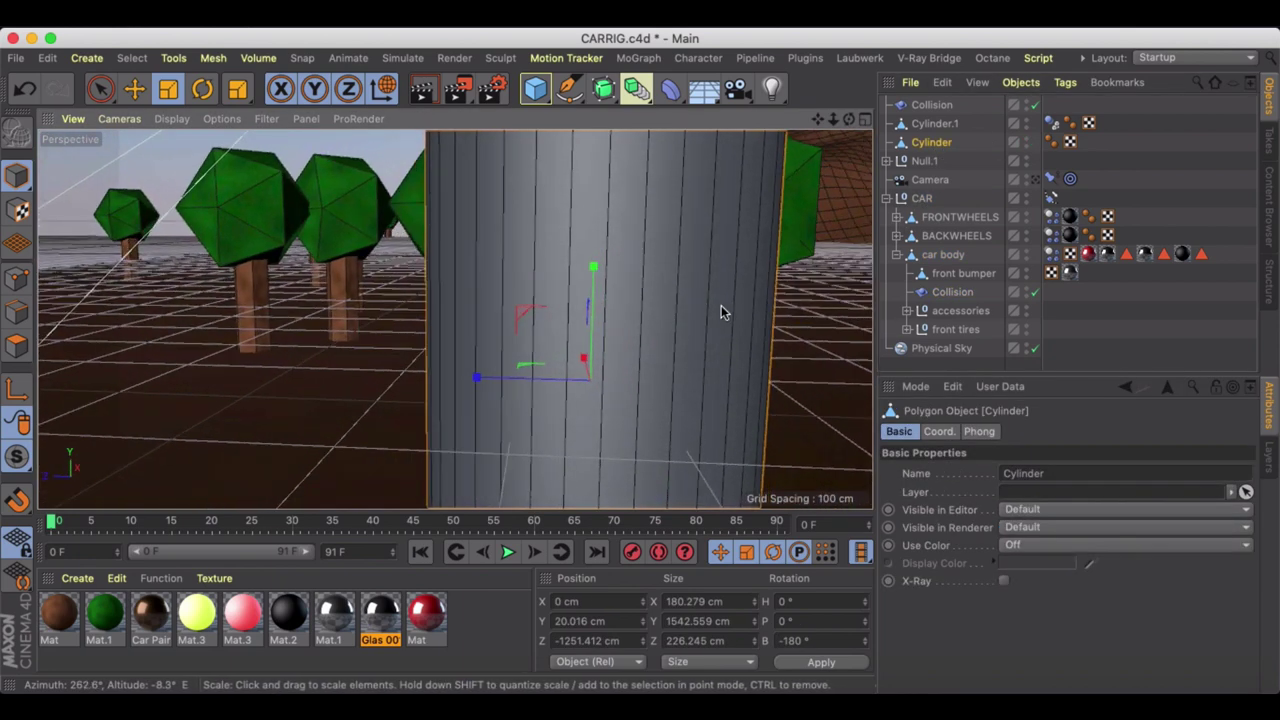
click(1025, 141)
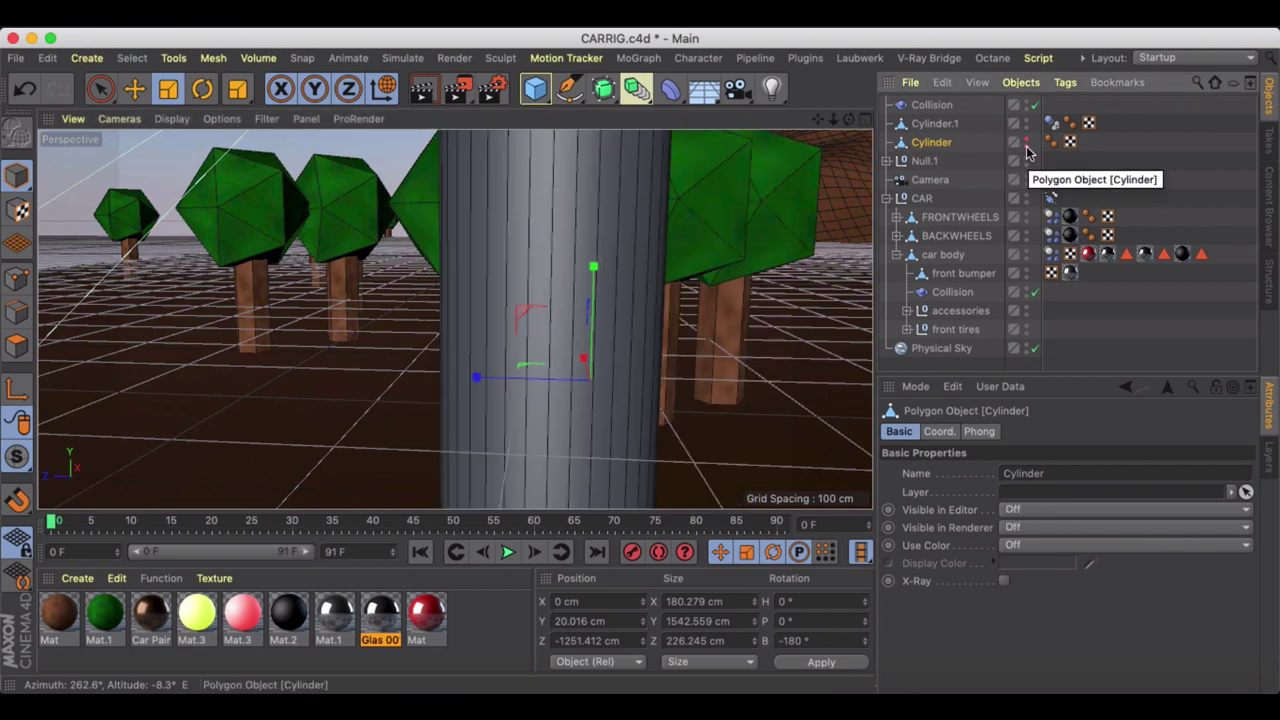
click(1025, 141)
- Move the Cylinder slightly sideways, re-hide it, reassign it as collider, and copy it to Cylinder.2
key(e)
mouse_move(508, 381)
mouse_down()
mouse_move(517, 375)
mouse_move(496, 381)
mouse_up()
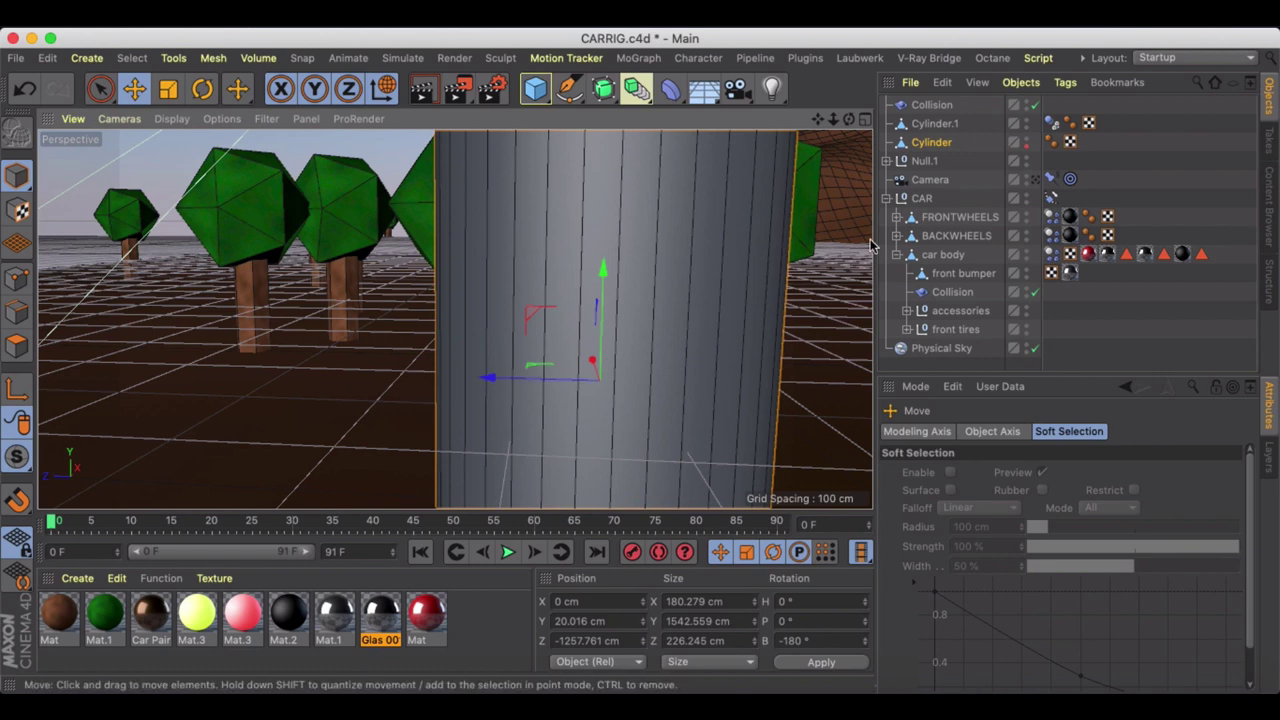
click(1027, 141)
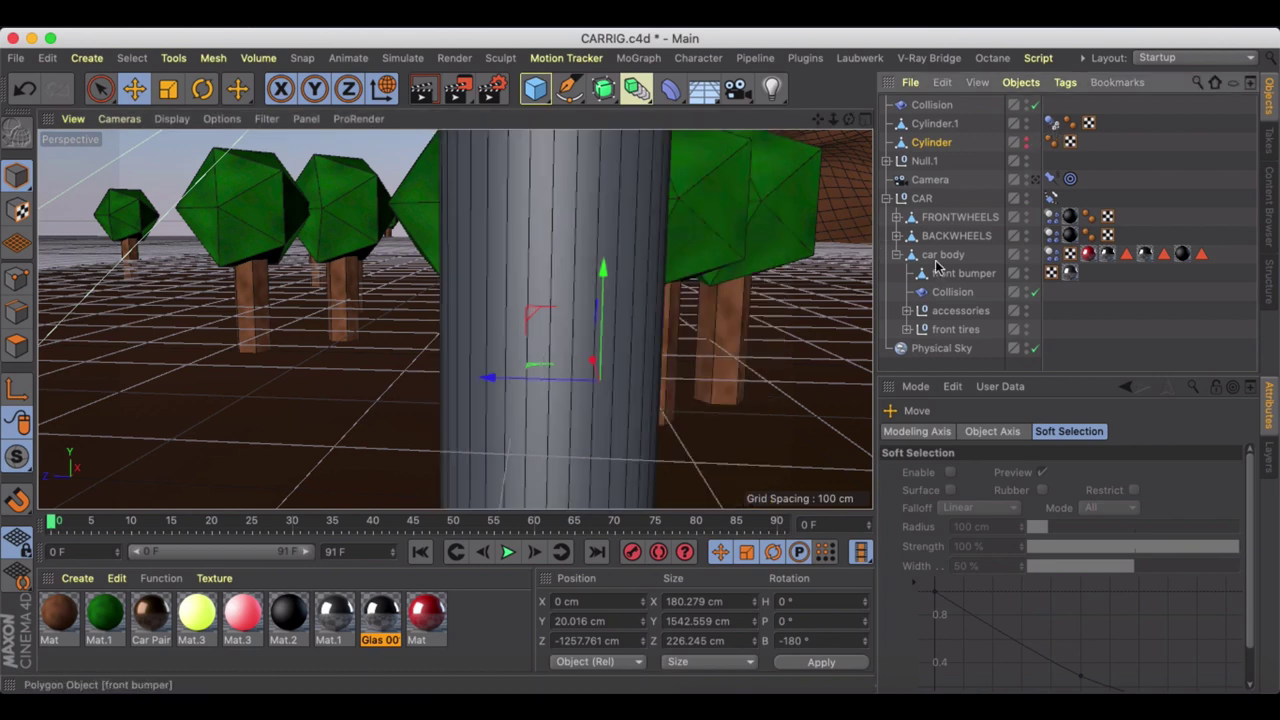
click(952, 292)
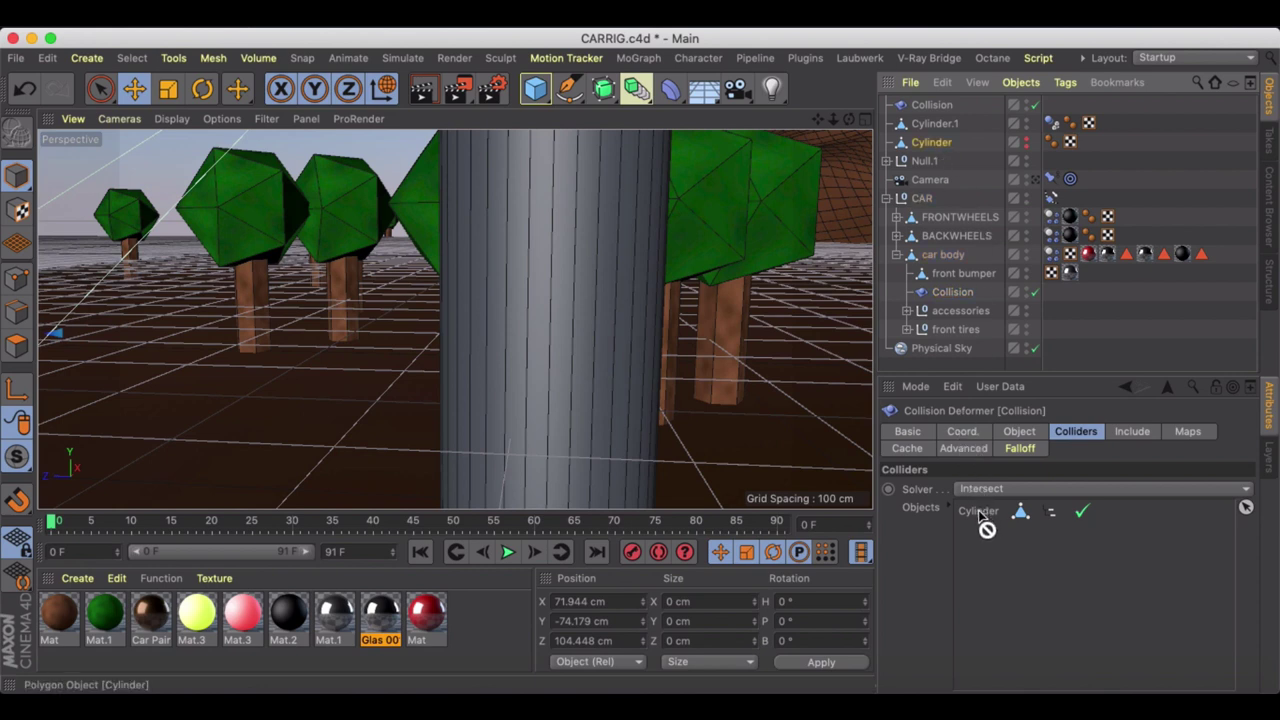
drag(980, 511, 983, 501)
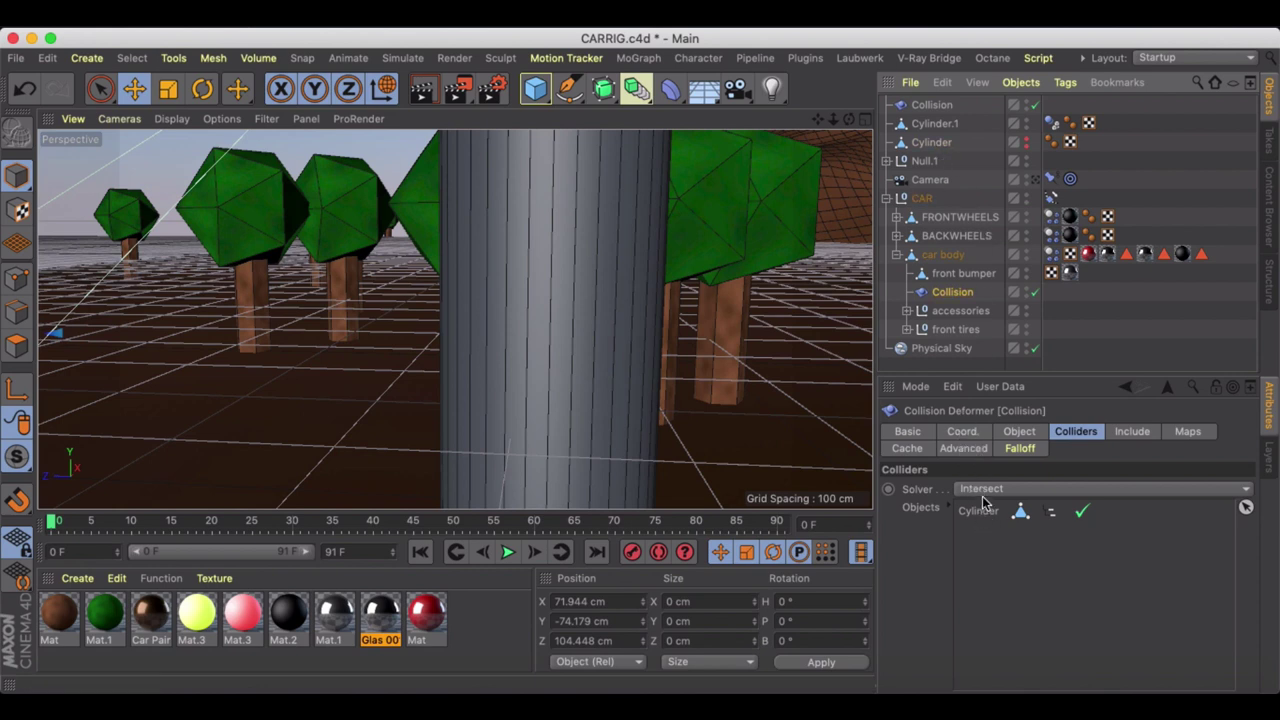
click(930, 143)
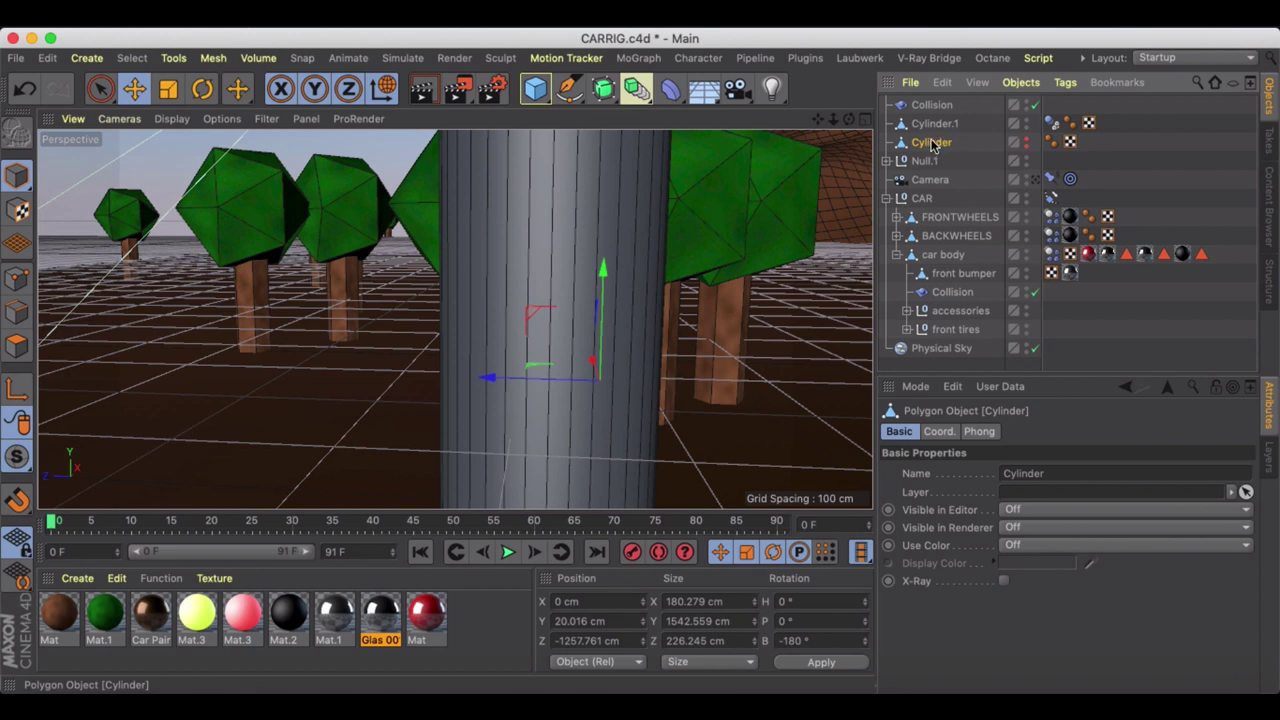
ctrl+drag(931, 143, 931, 134)
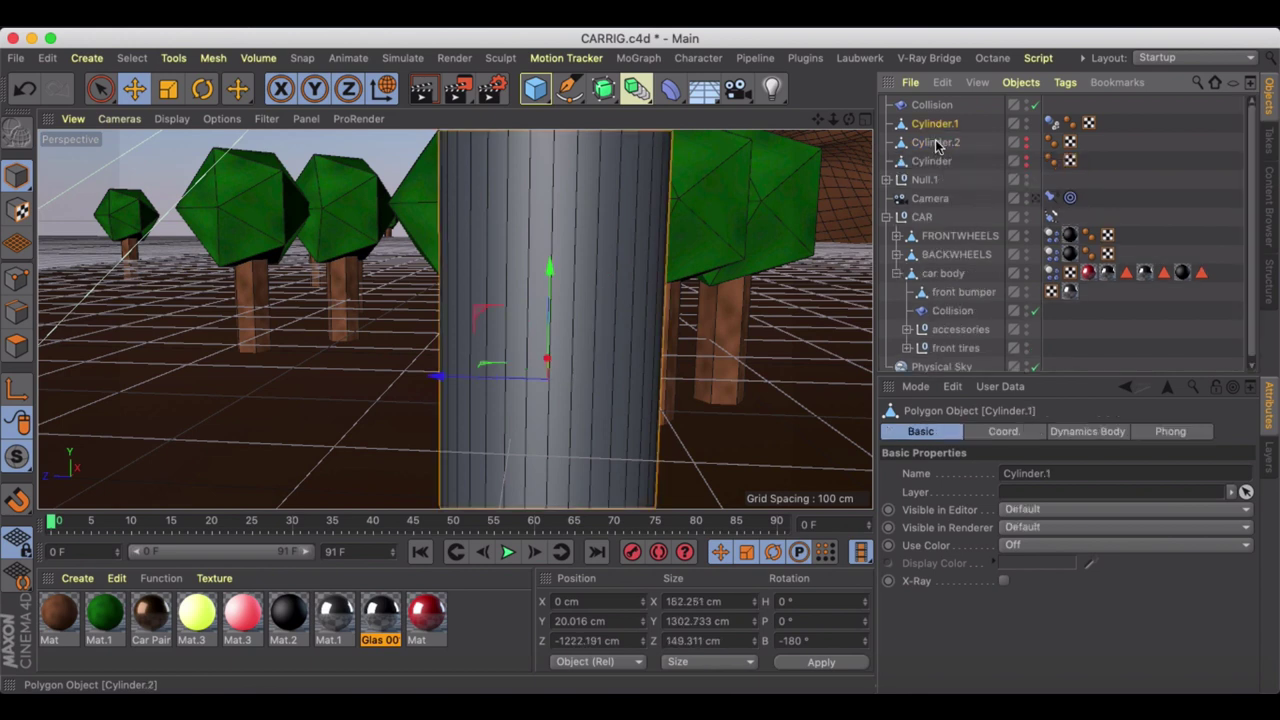
- Delete the Cylinder.2 copy from the scene
click(940, 142)
click(1052, 124)
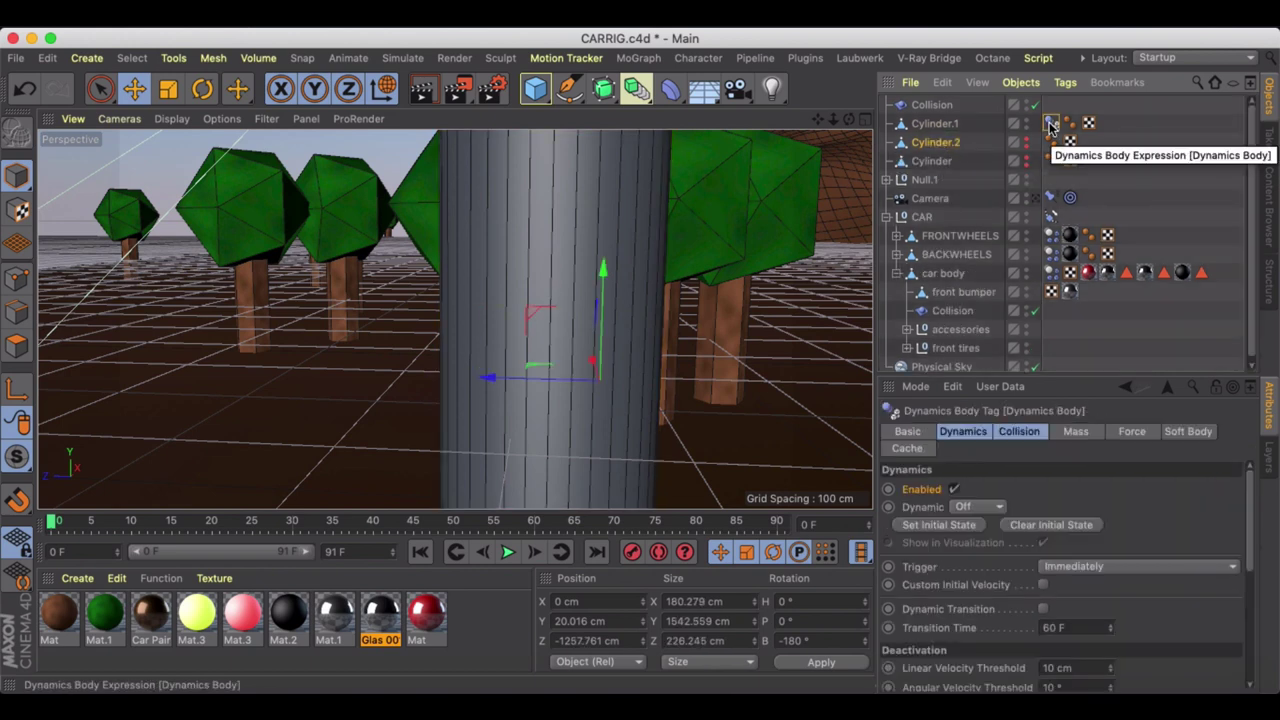
click(937, 145)
key(Delete)
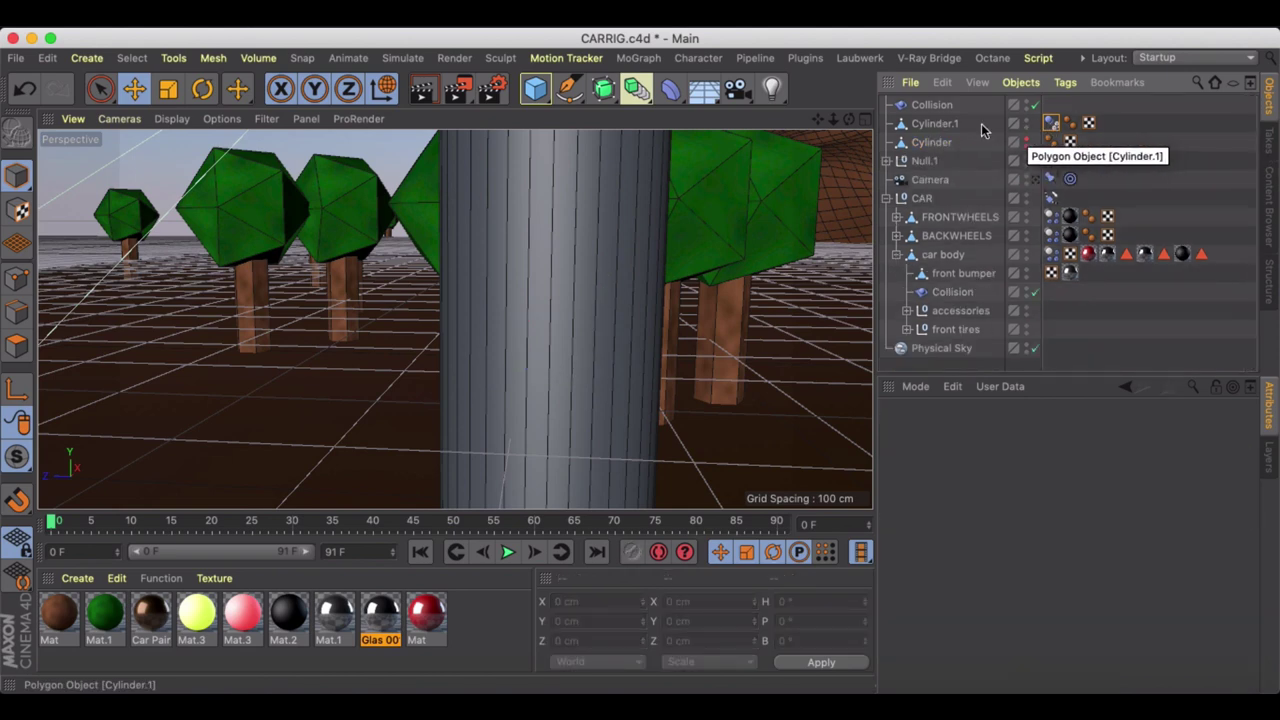
- Give Cylinder.1 a Rigid Body tag and view its Collision settings (Bounce 0%, Friction 80%)
right_click(943, 123)
mouse_move(1005, 207)
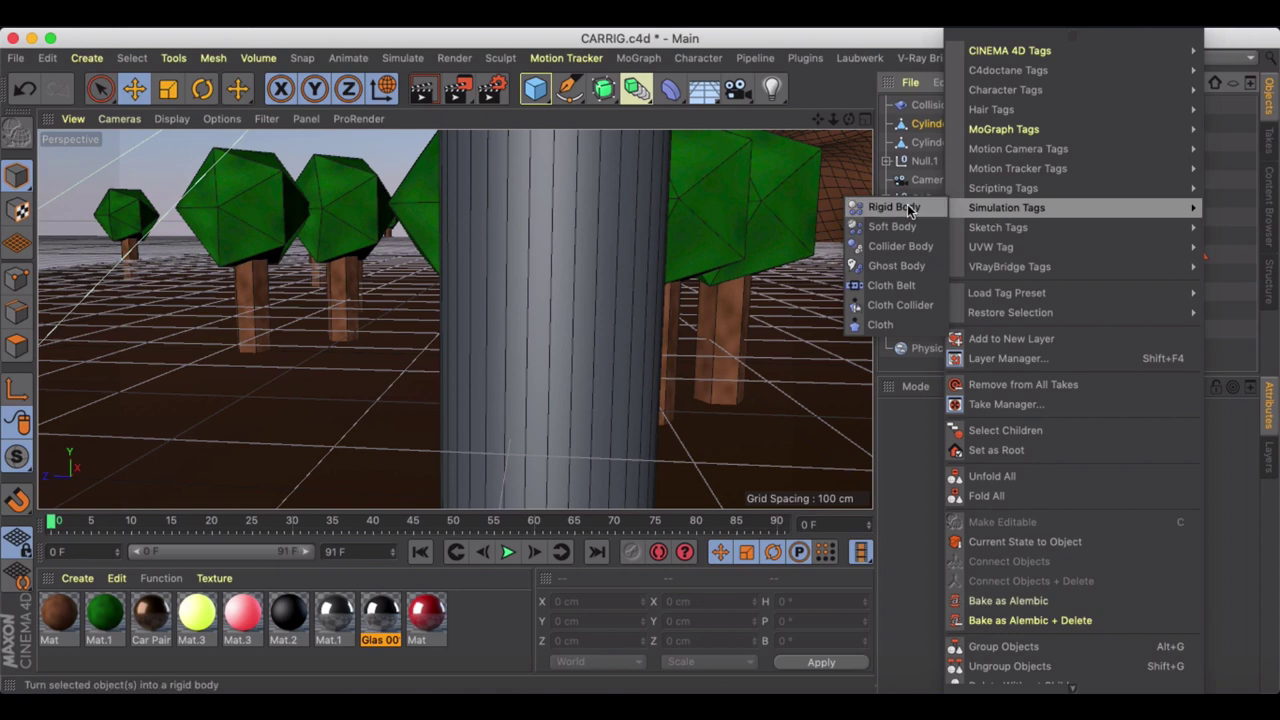
click(910, 208)
click(1052, 124)
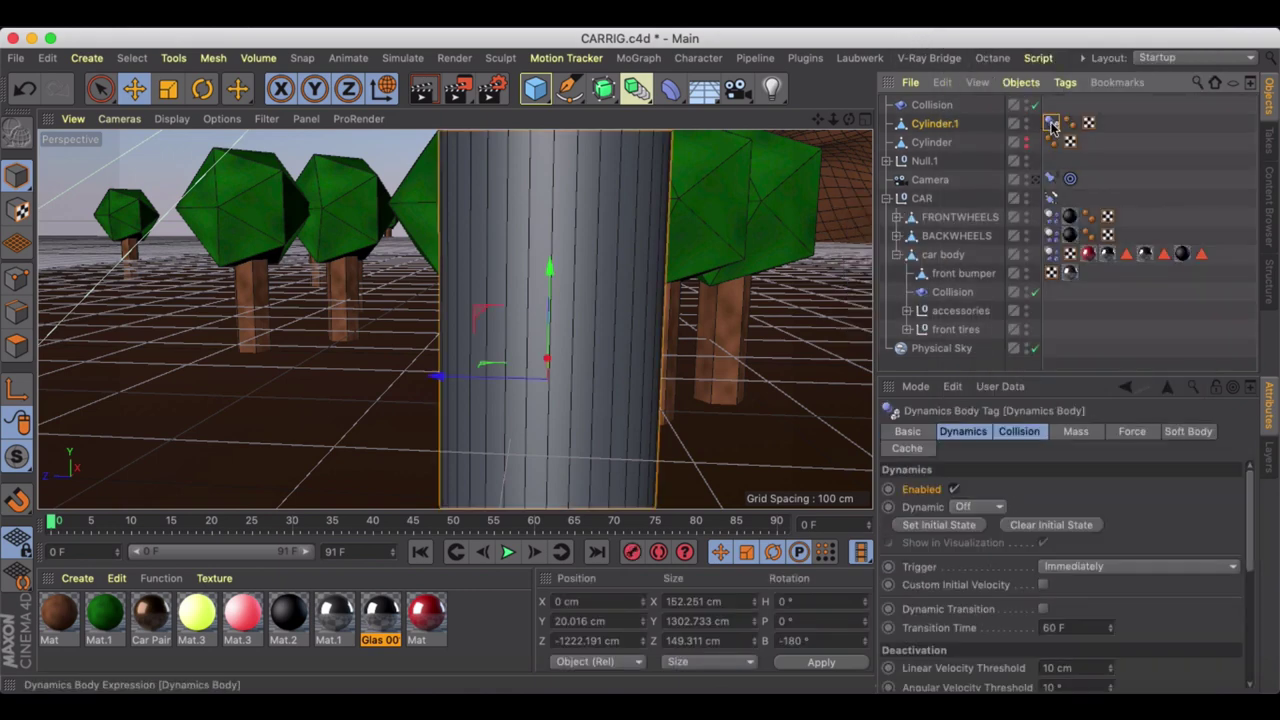
scroll(1234, 510, down, 10)
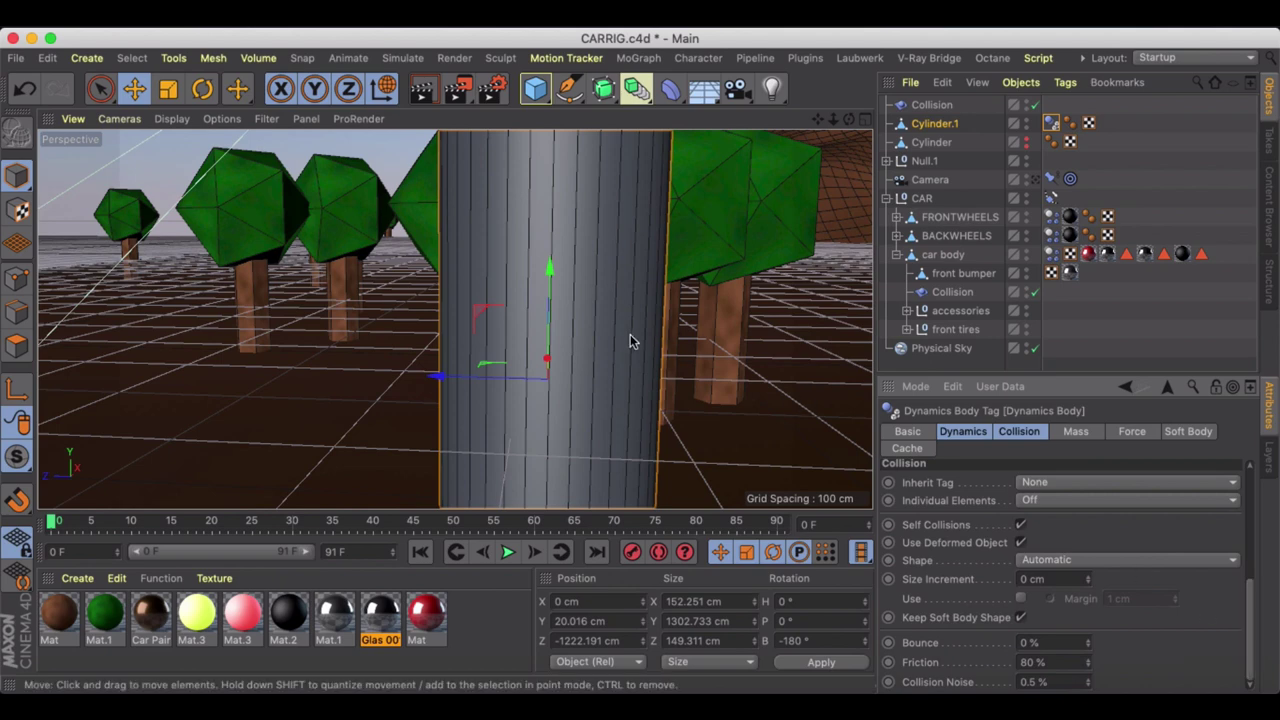
- Play the car animation through to frame 66
alt+drag(629, 342, 580, 350)
click(508, 552)
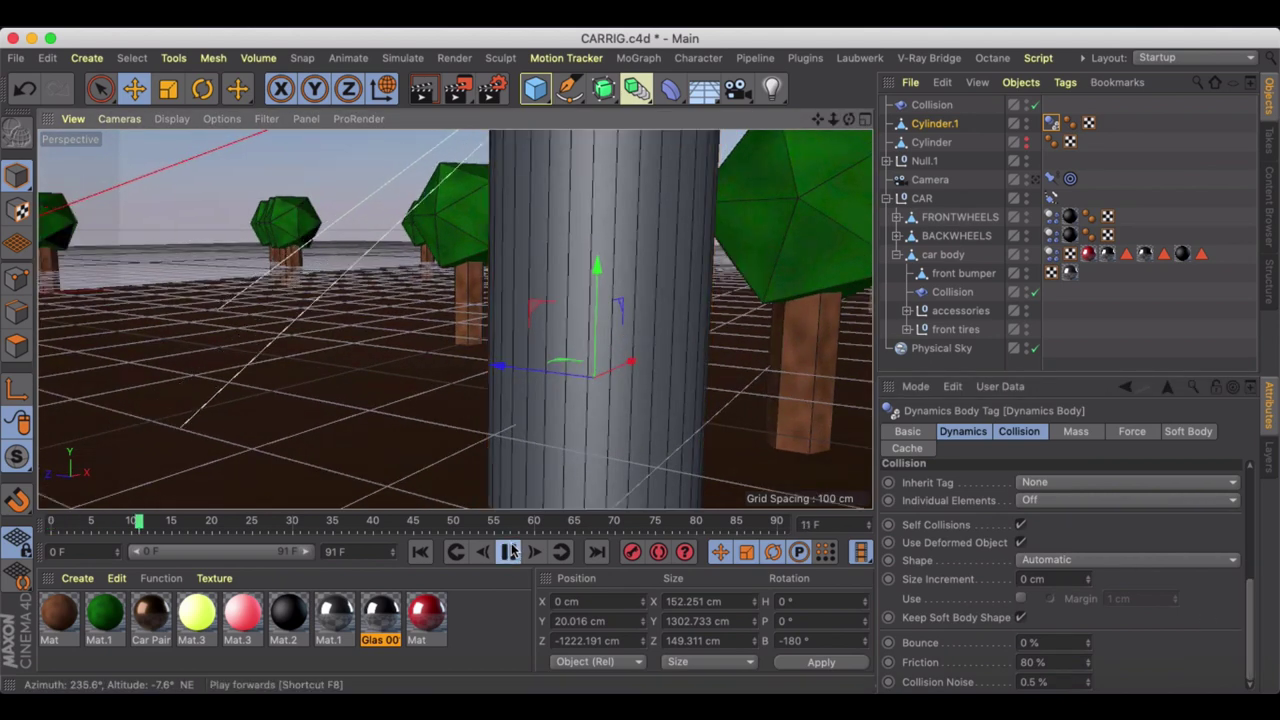
click(510, 552)
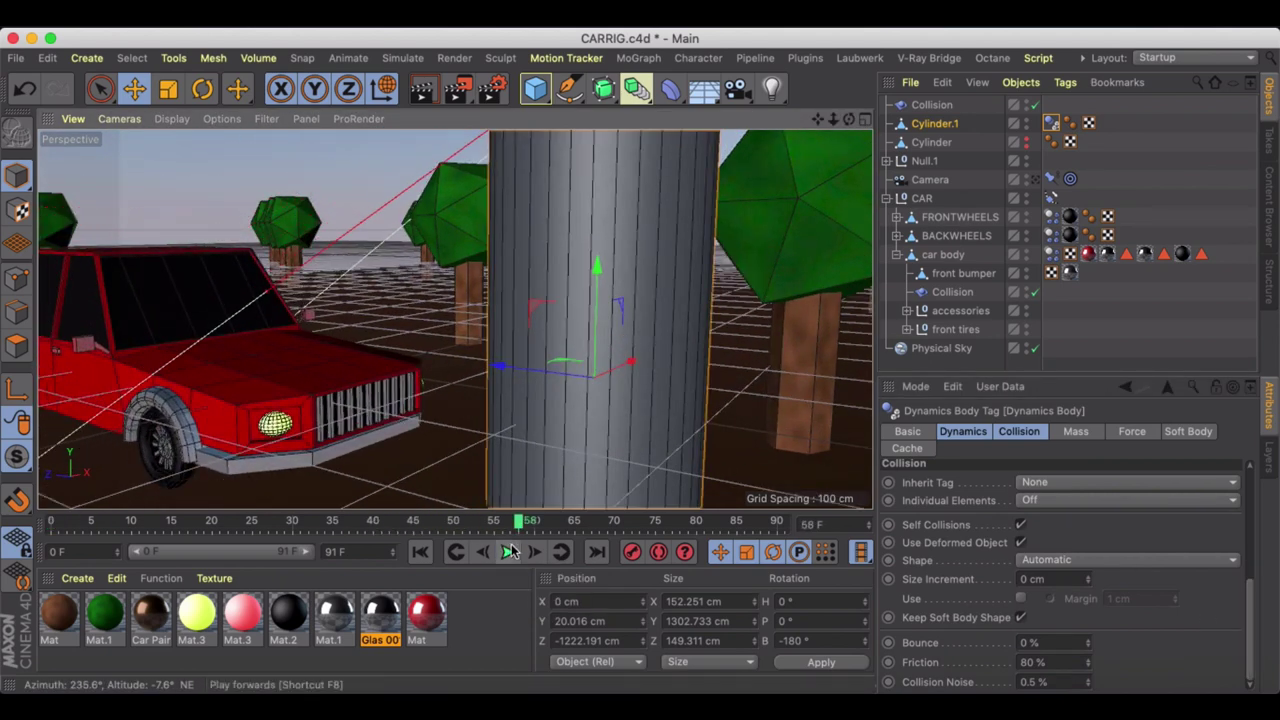
click(509, 552)
alt+drag(508, 537, 554, 466)
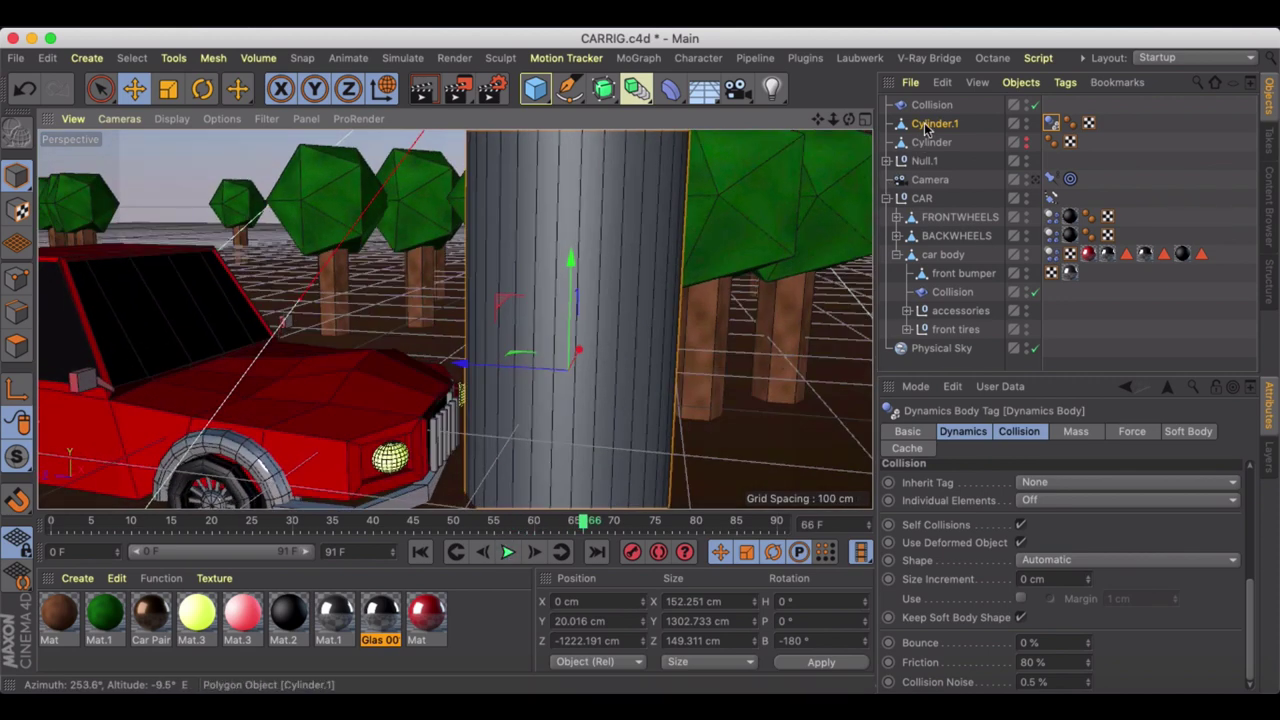
- Move the Cylinder collider to Z −1254.682 cm and hide it in viewport and renderer
click(926, 143)
drag(513, 366, 483, 338)
click(1024, 139)
alt+drag(585, 313, 505, 290)
click(1025, 147)
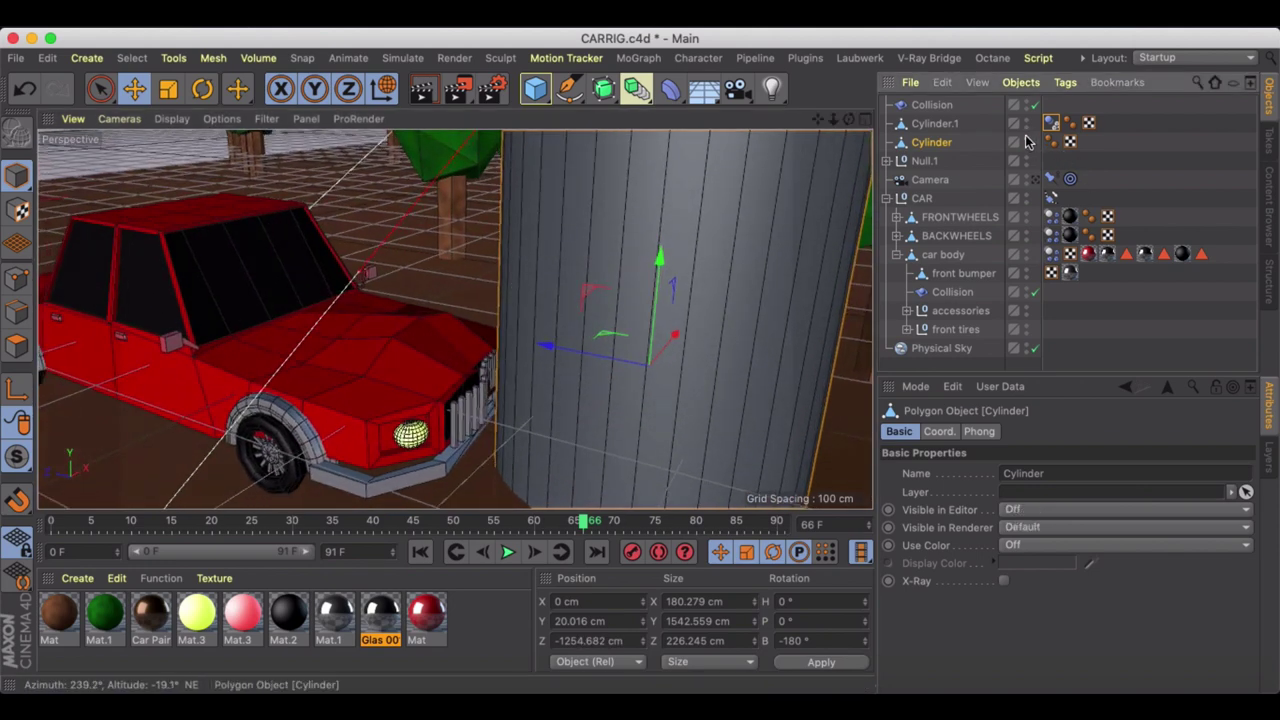
mouse_move(628, 272)
alt+mouse_down()
mouse_move(640, 263)
mouse_move(612, 275)
alt+mouse_up()
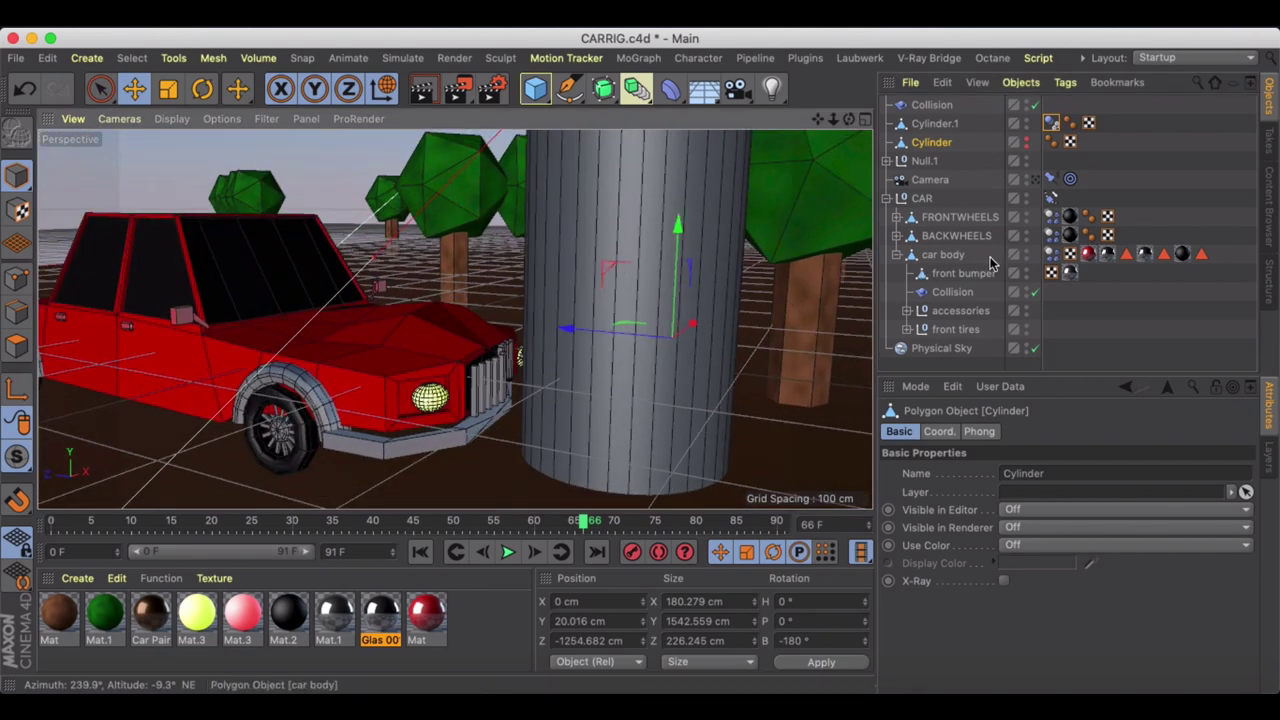
- Raise the car body's Bounce from 60% to 85% and replay the crash to frame 80
click(1050, 256)
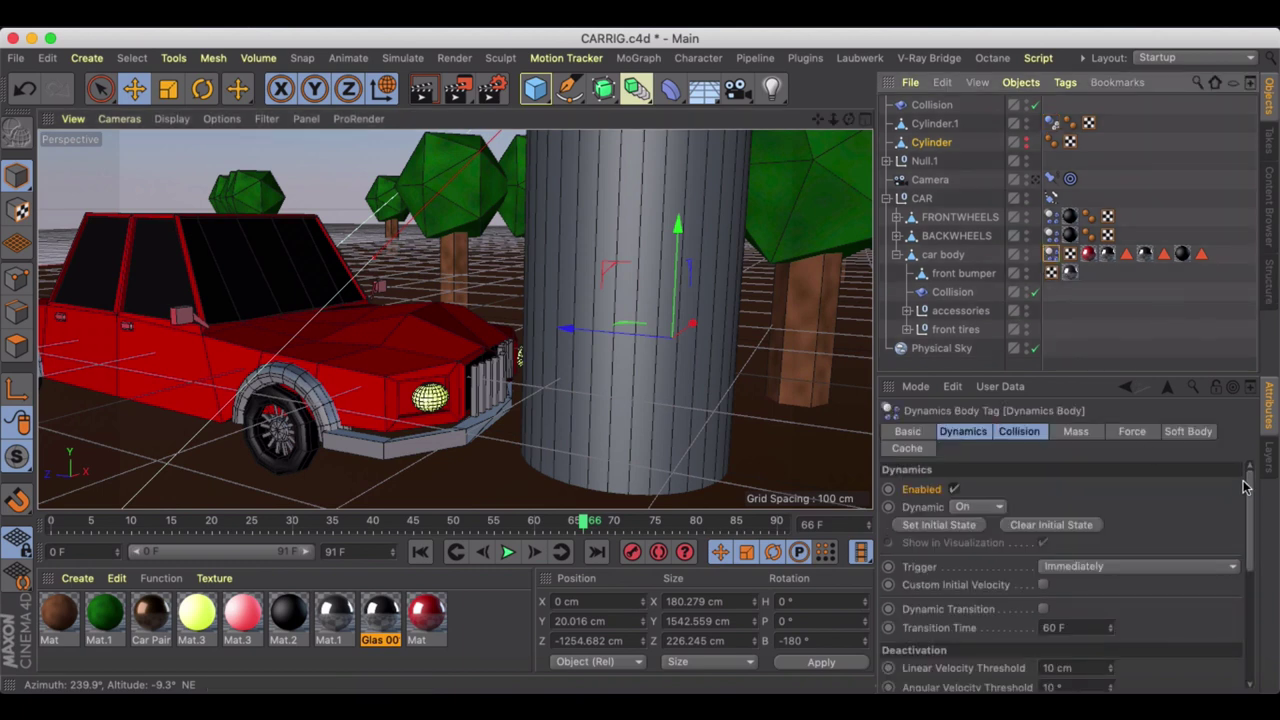
drag(1246, 486, 1237, 605)
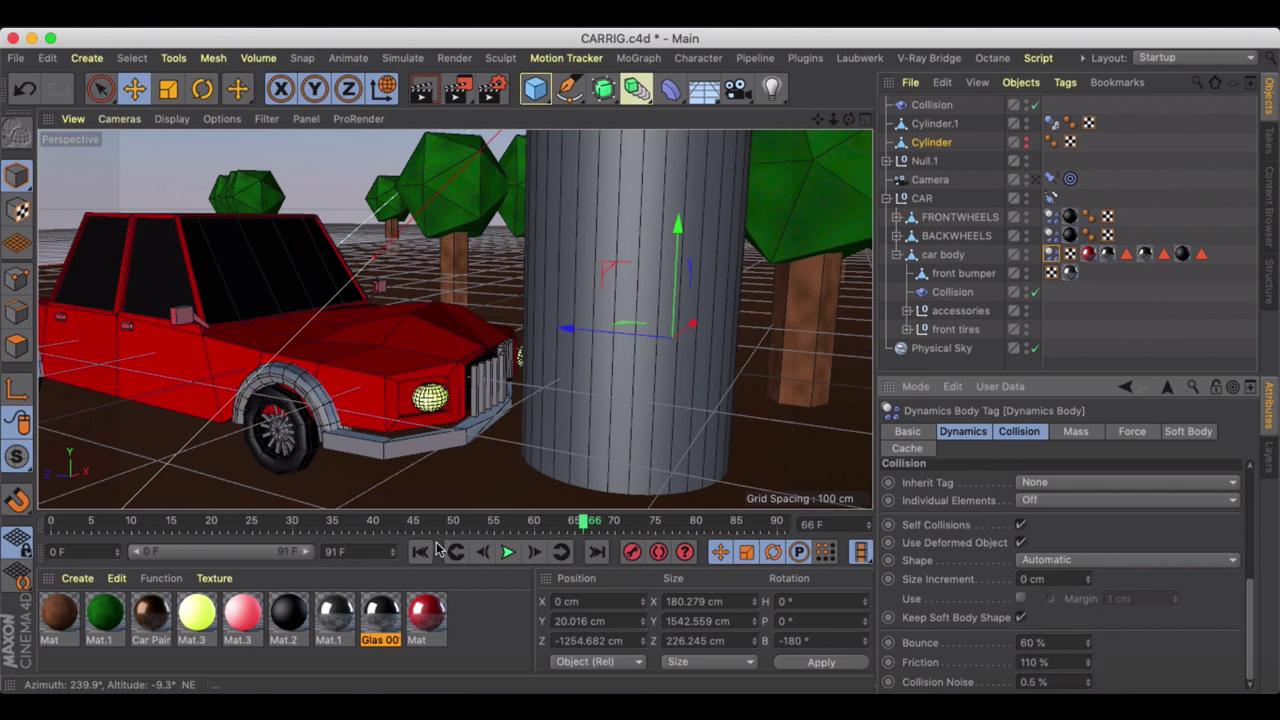
click(1088, 639)
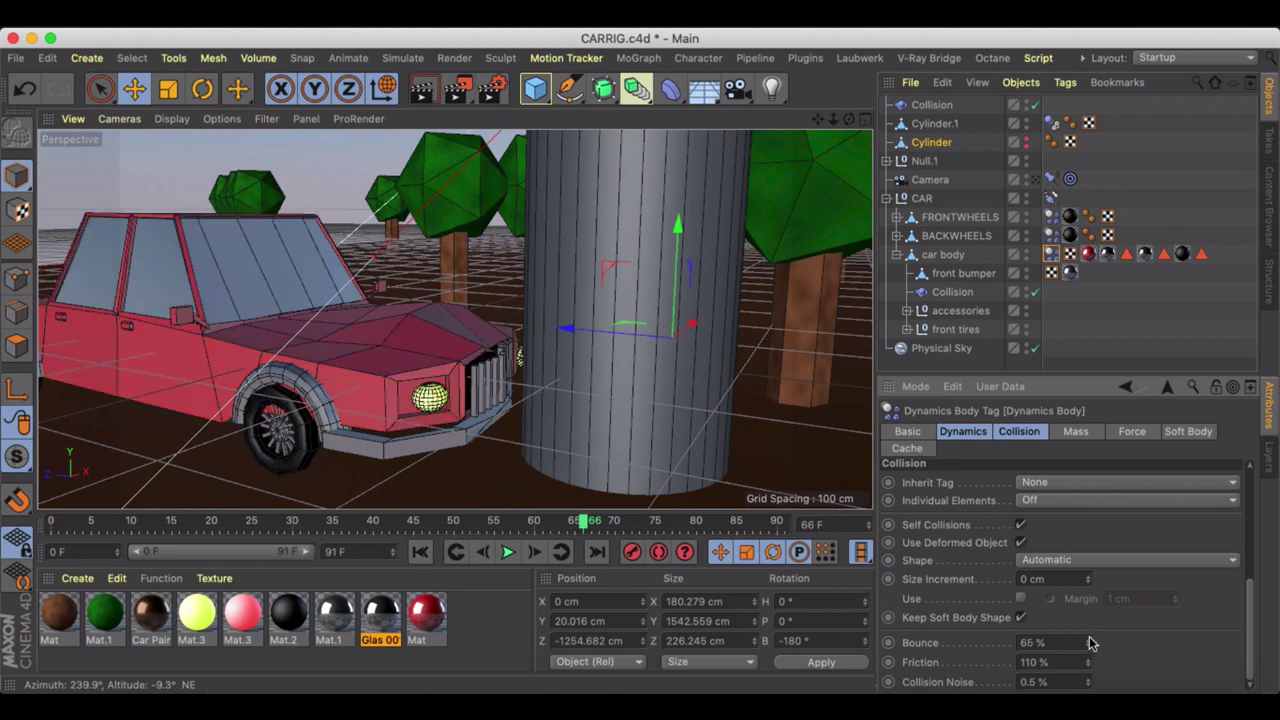
click(420, 552)
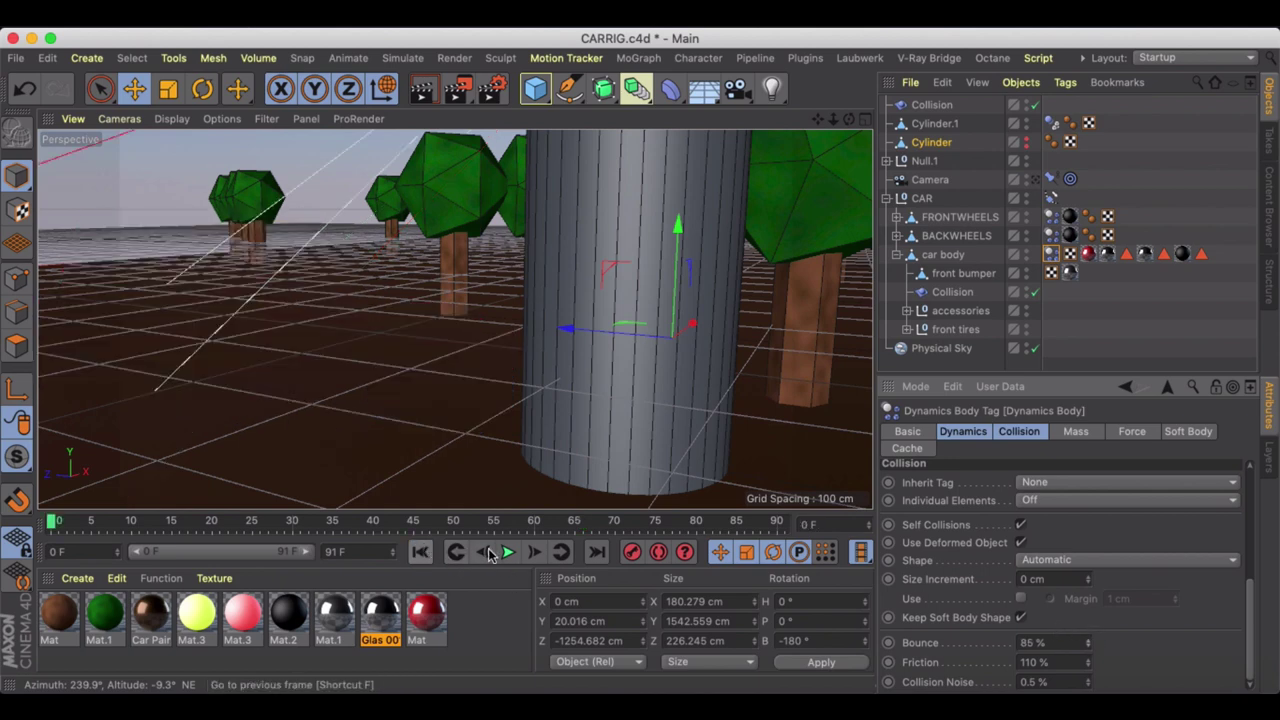
click(508, 552)
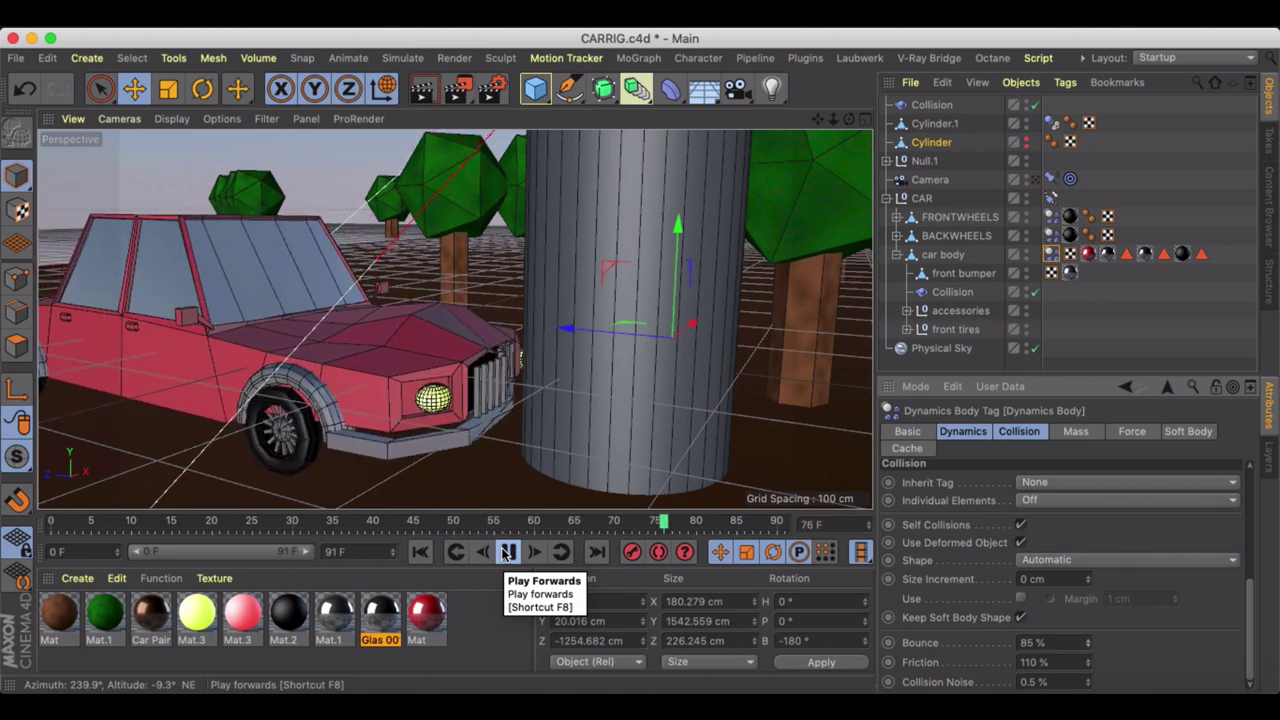
click(508, 553)
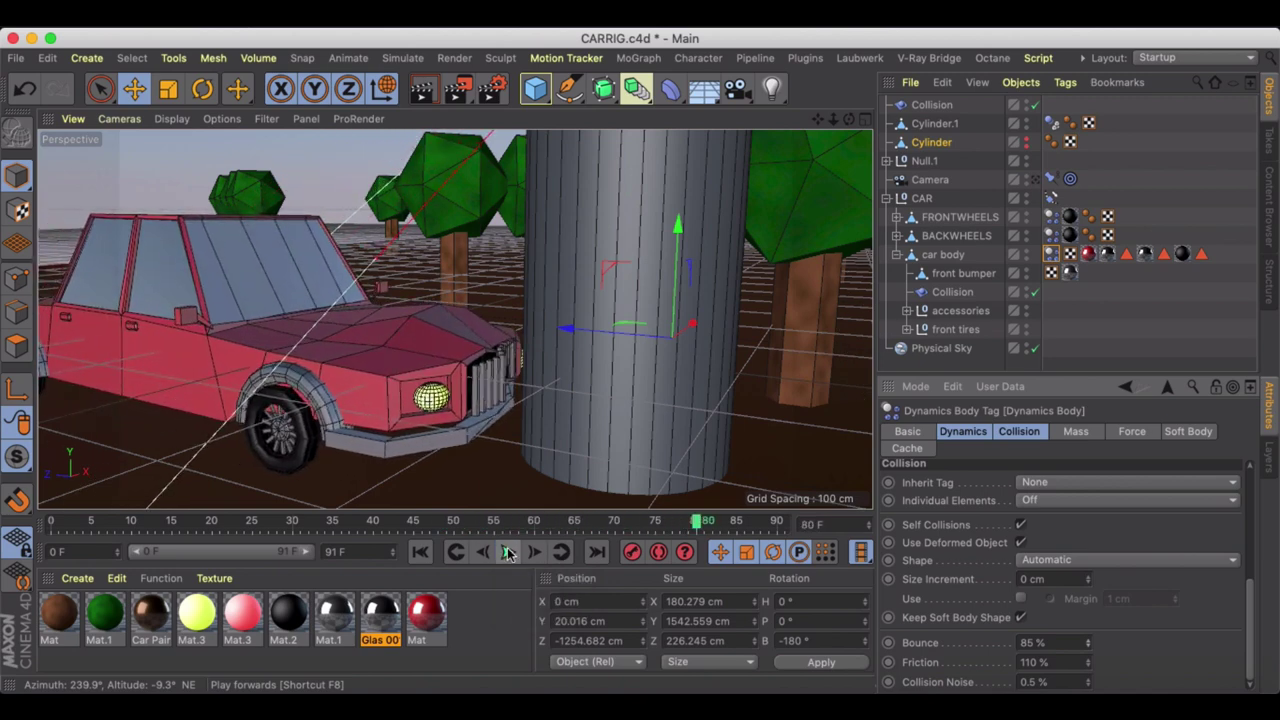
- Replay the crash from the start with the post's Dynamics Body settings displayed, then rewind
click(420, 552)
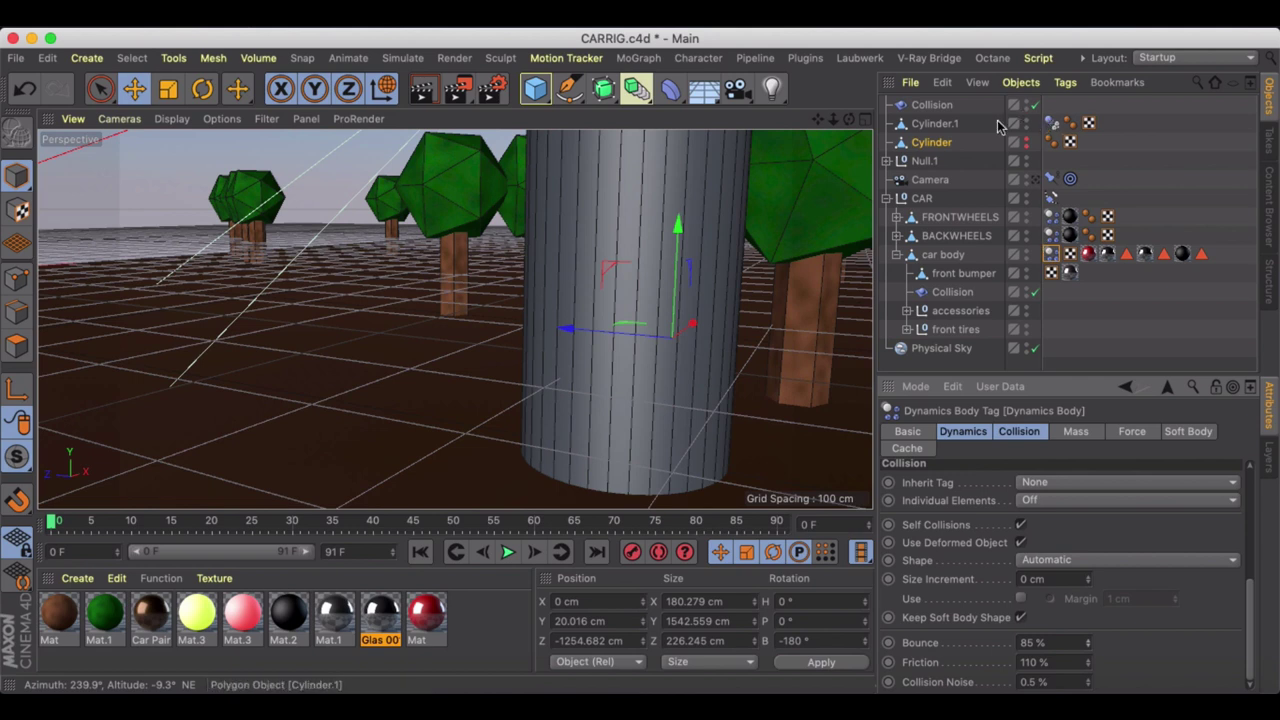
click(1055, 123)
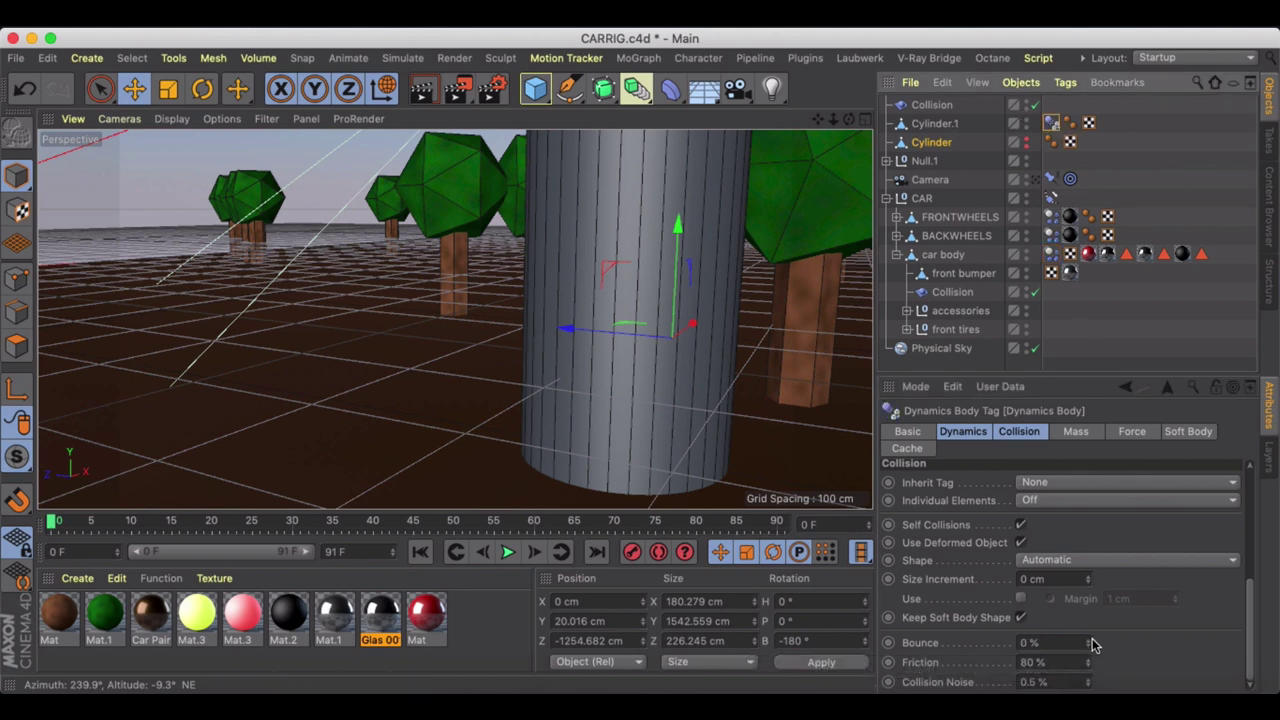
click(508, 553)
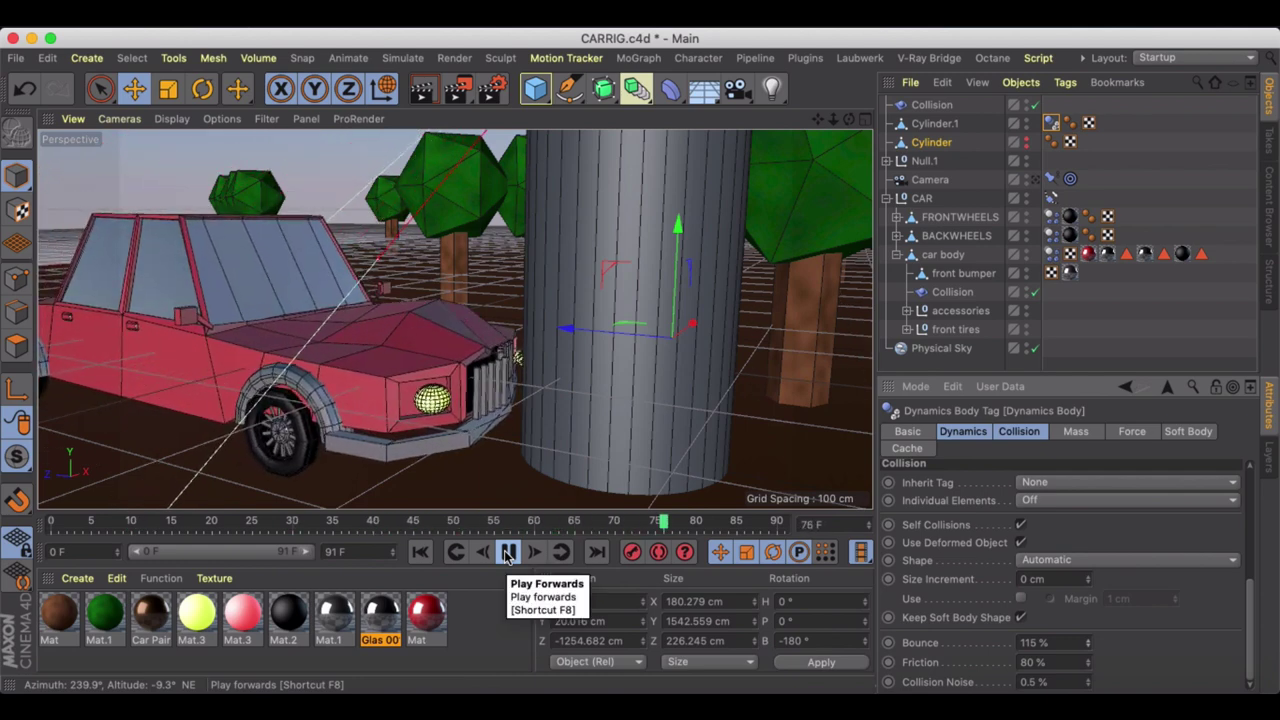
click(508, 553)
key(shift+f)
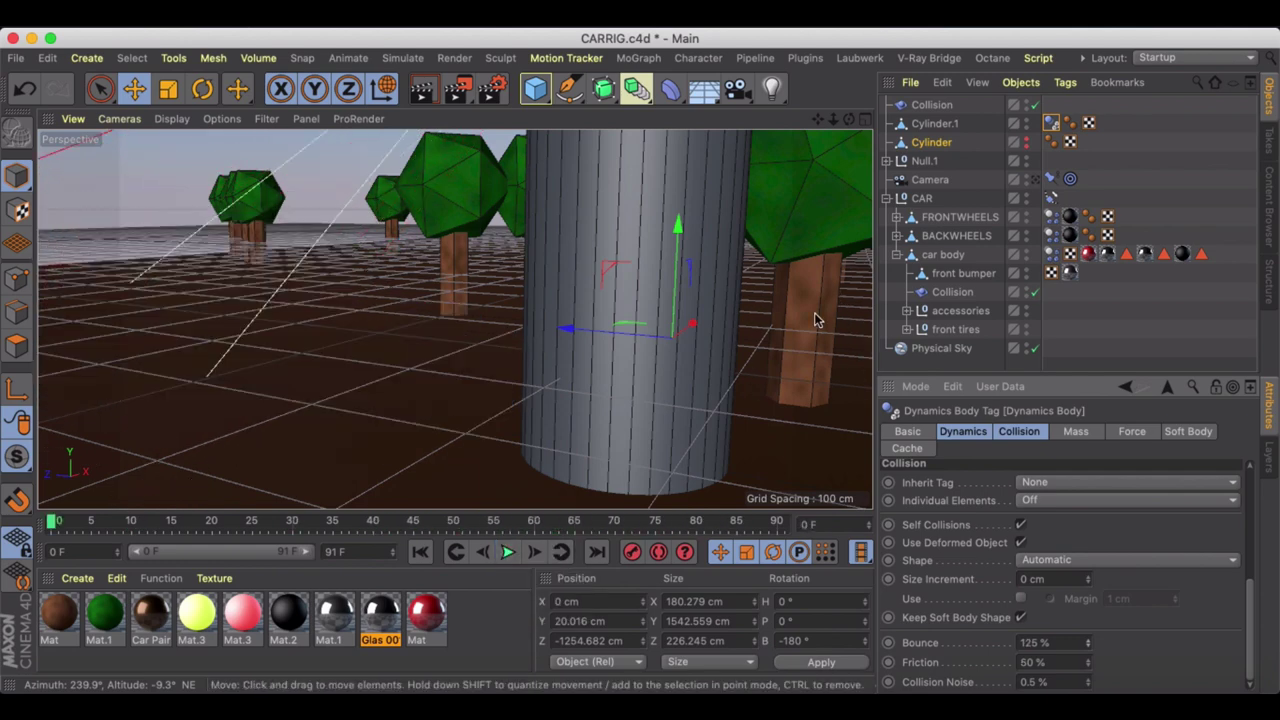
- Lower the car body's friction to 65% and the post's to 35%, then test the crash
click(1052, 123)
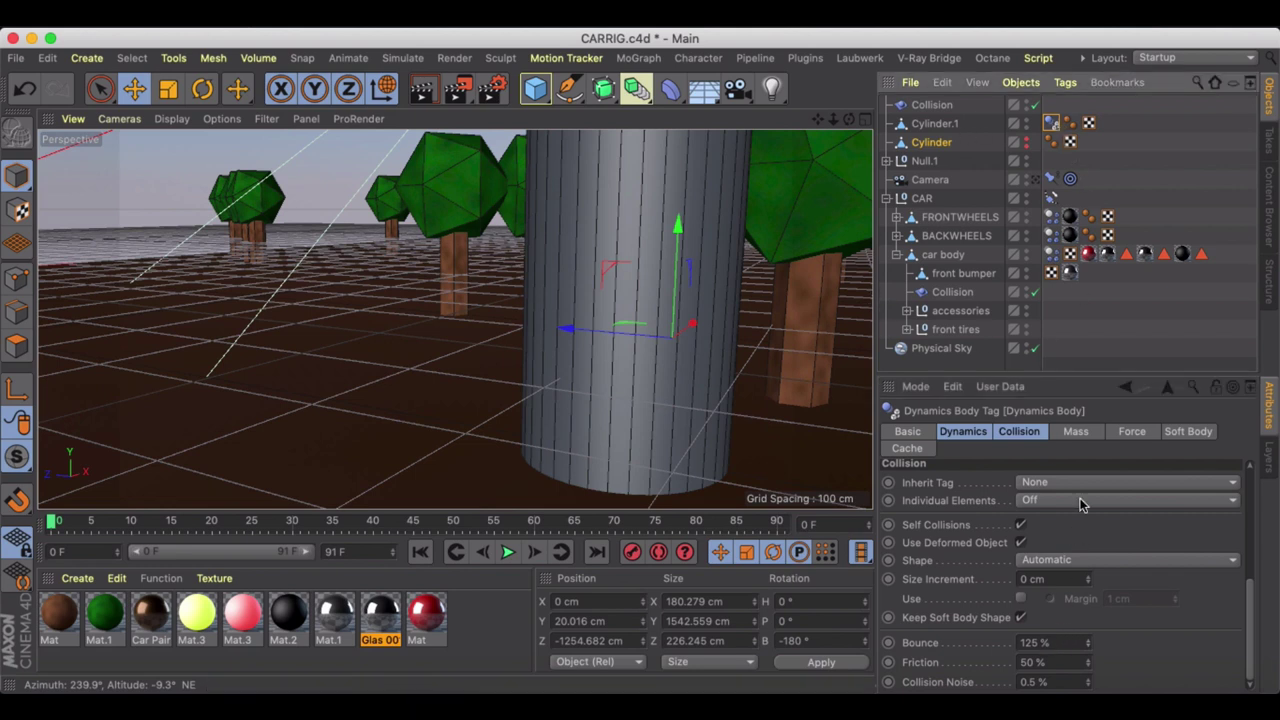
click(1050, 256)
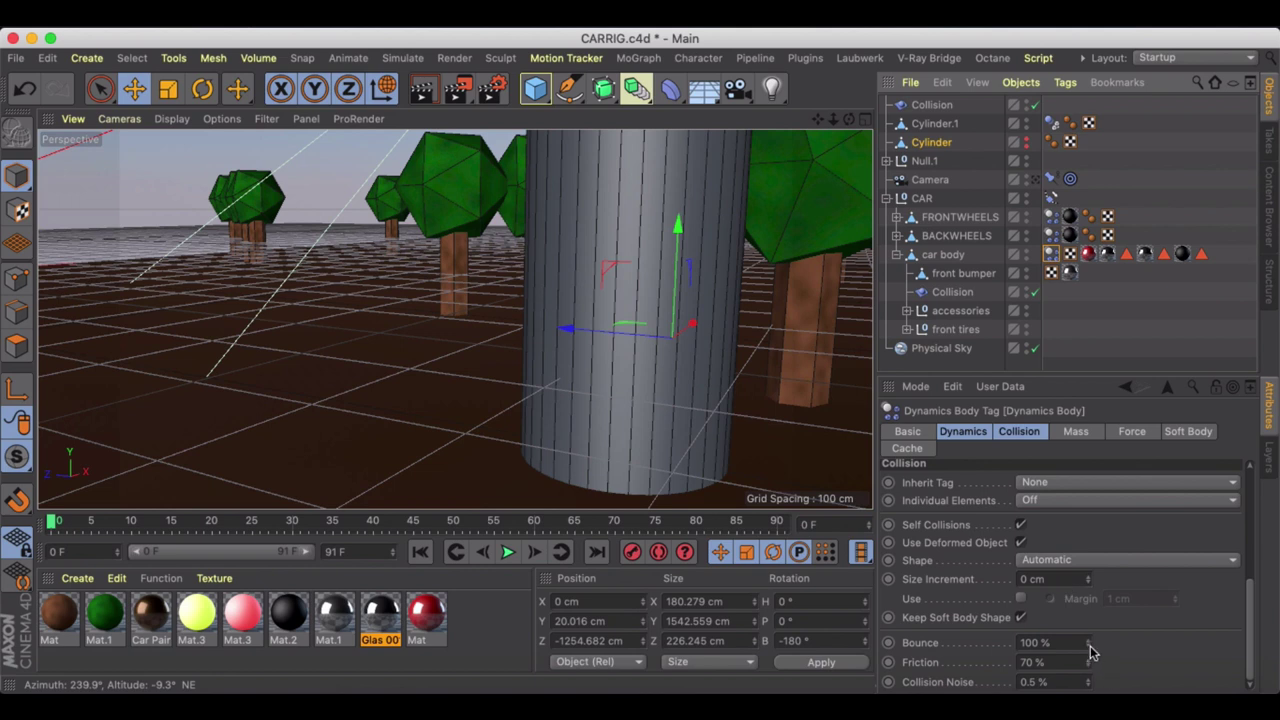
click(1089, 668)
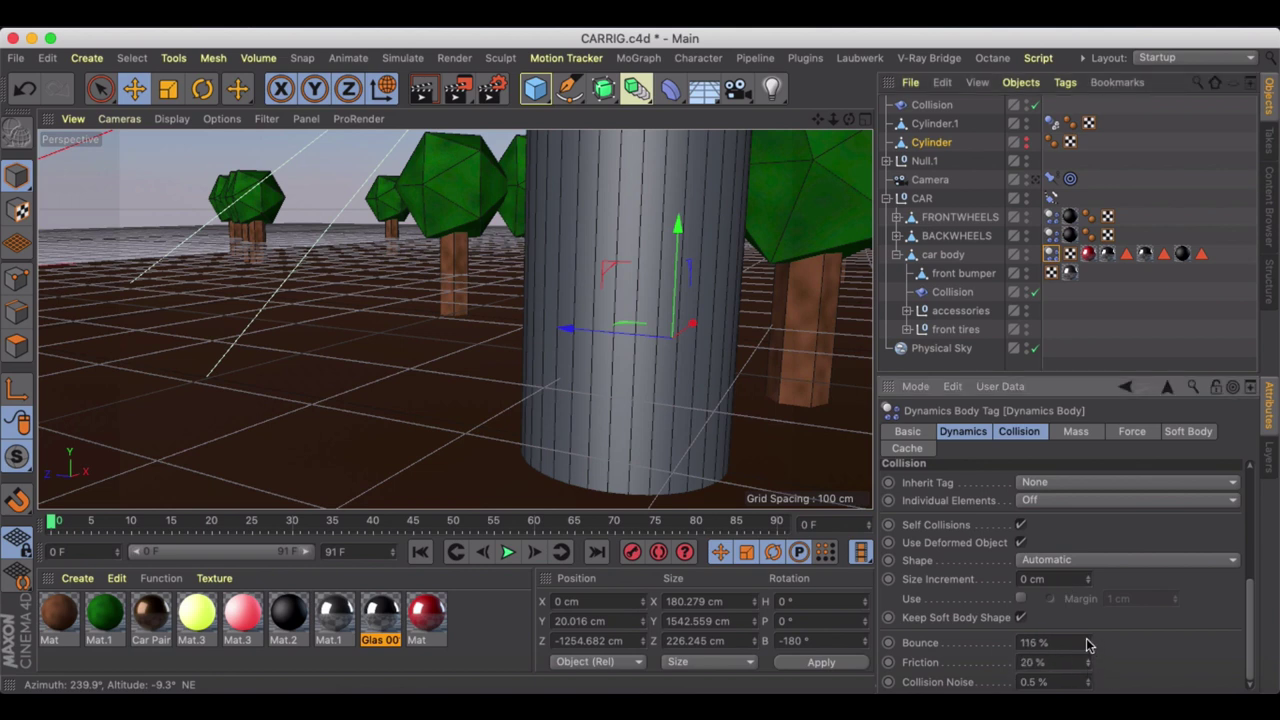
click(1051, 123)
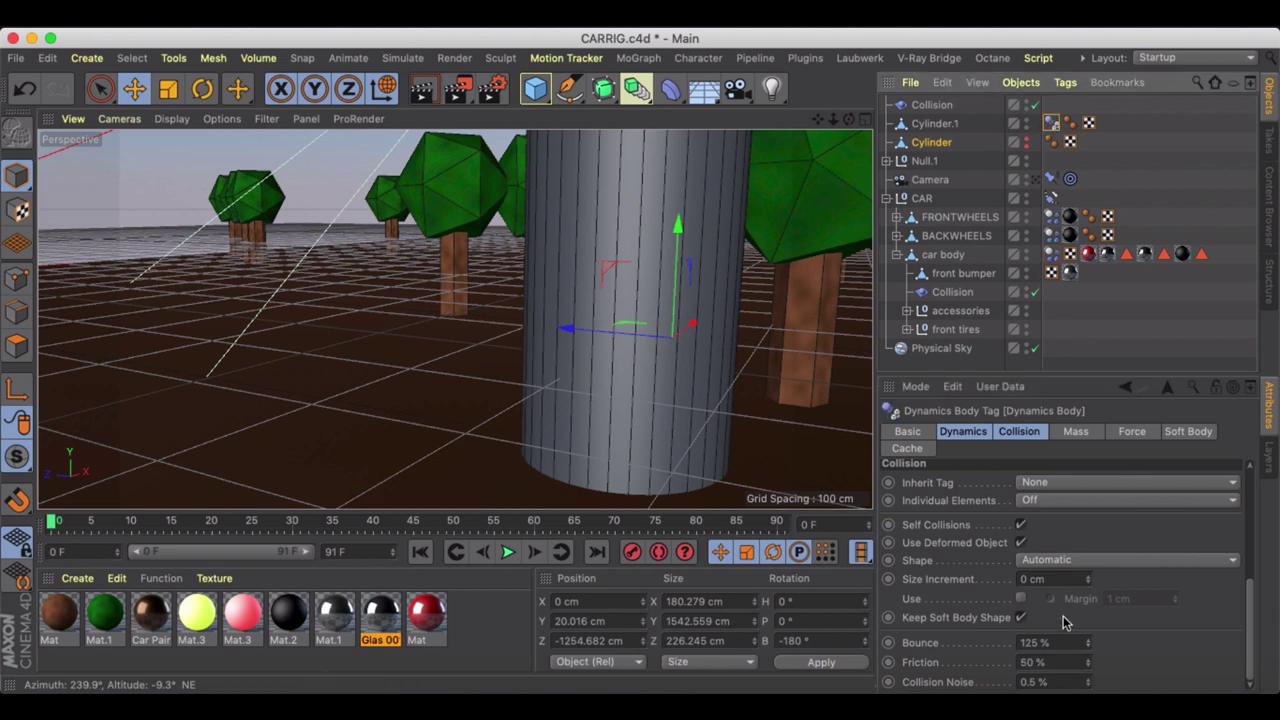
click(1089, 668)
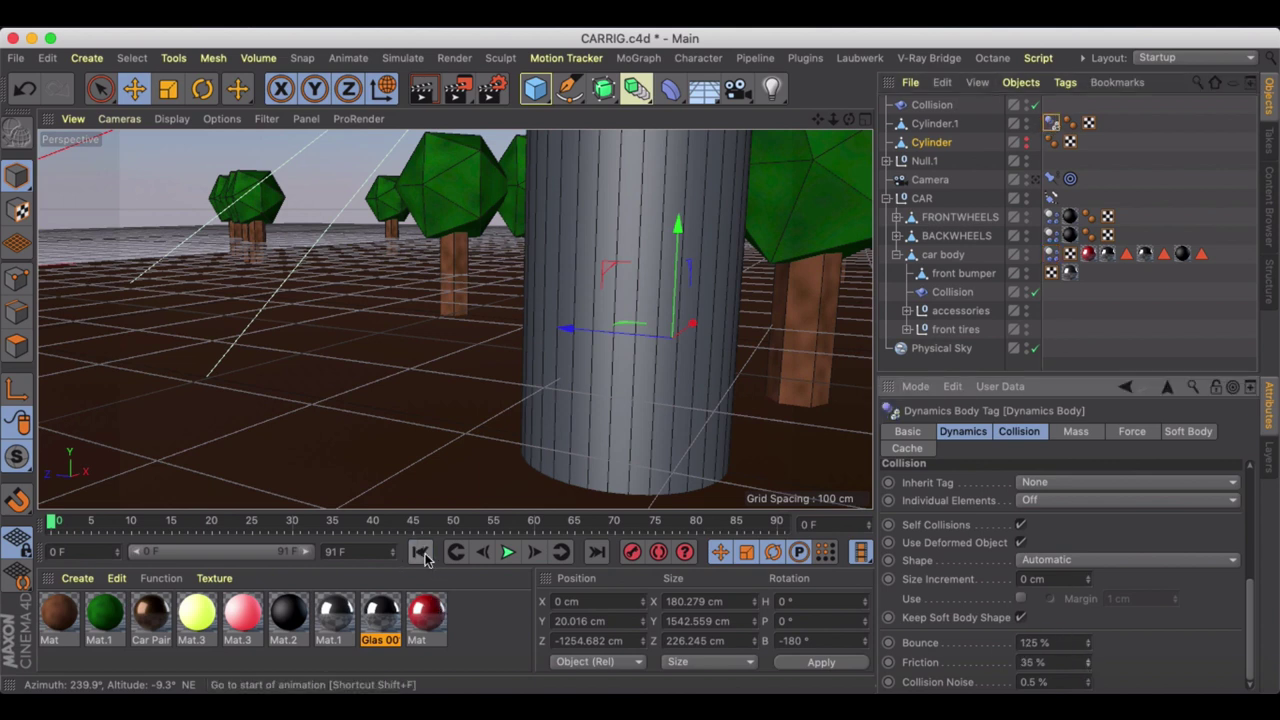
click(508, 552)
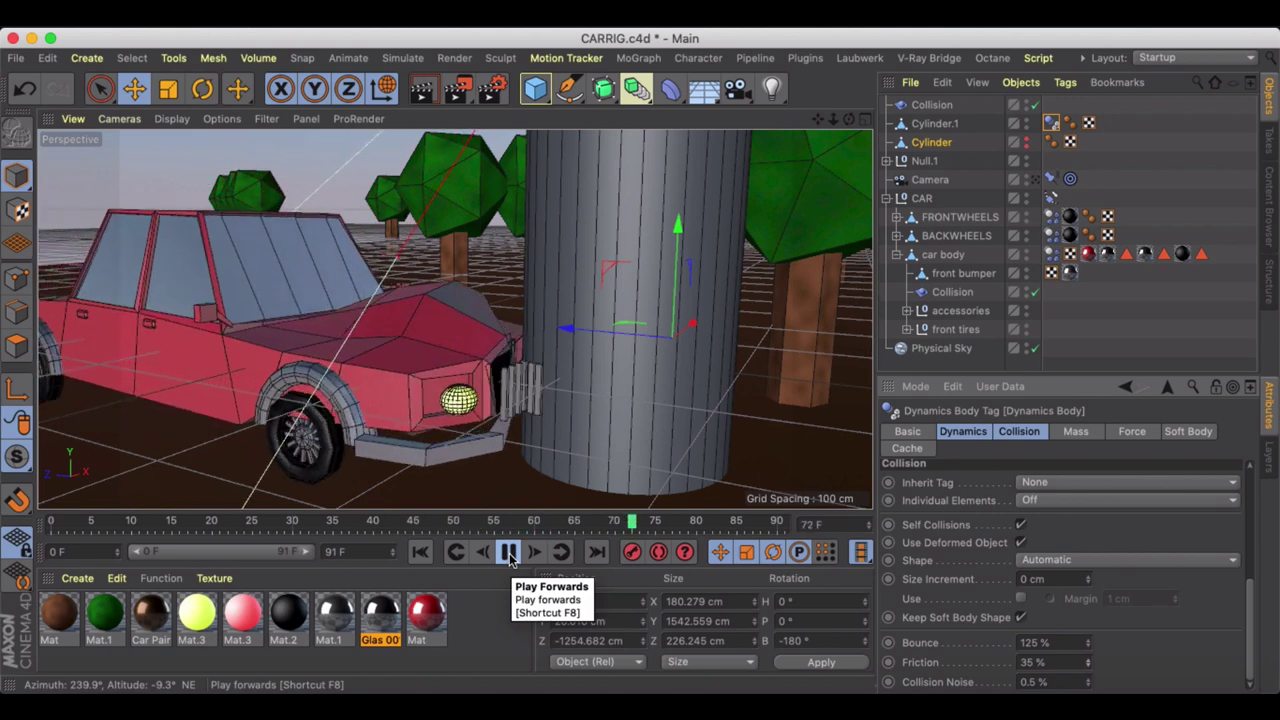
click(509, 553)
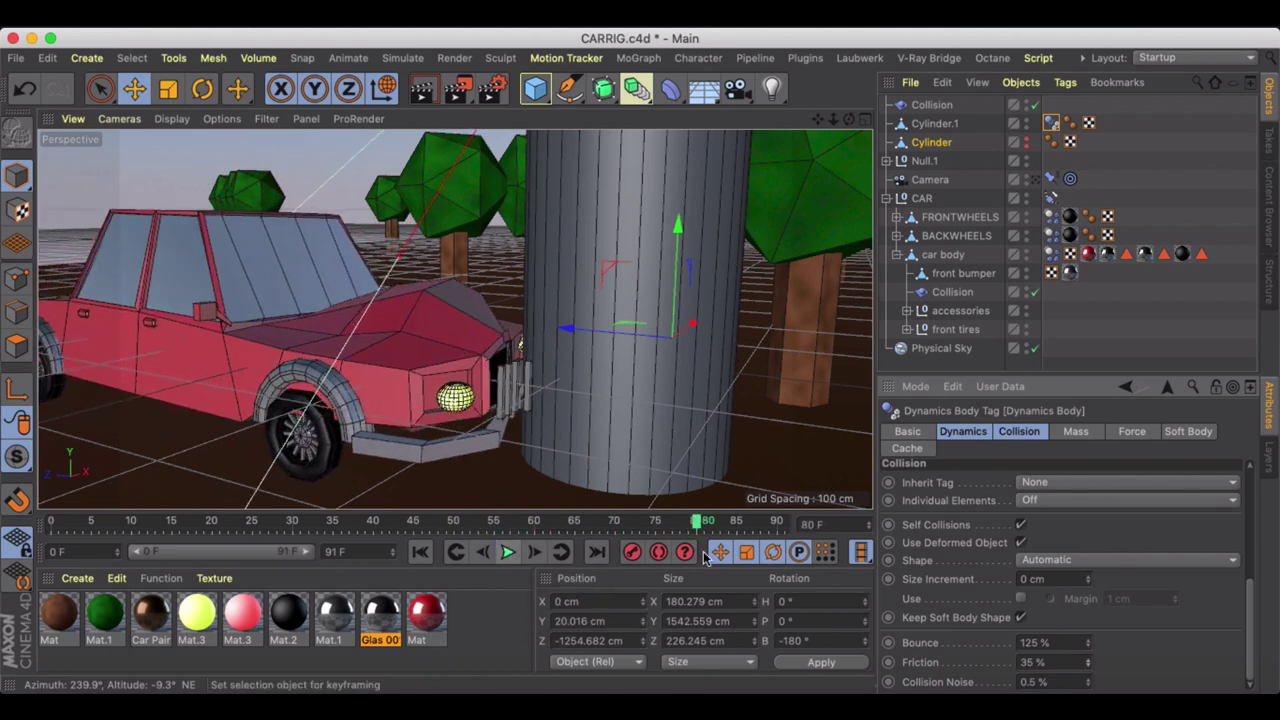
- Raise the car body's Bounce to 130% and replay the simulation to frame 35
drag(697, 522, 309, 527)
drag(48, 521, 20, 522)
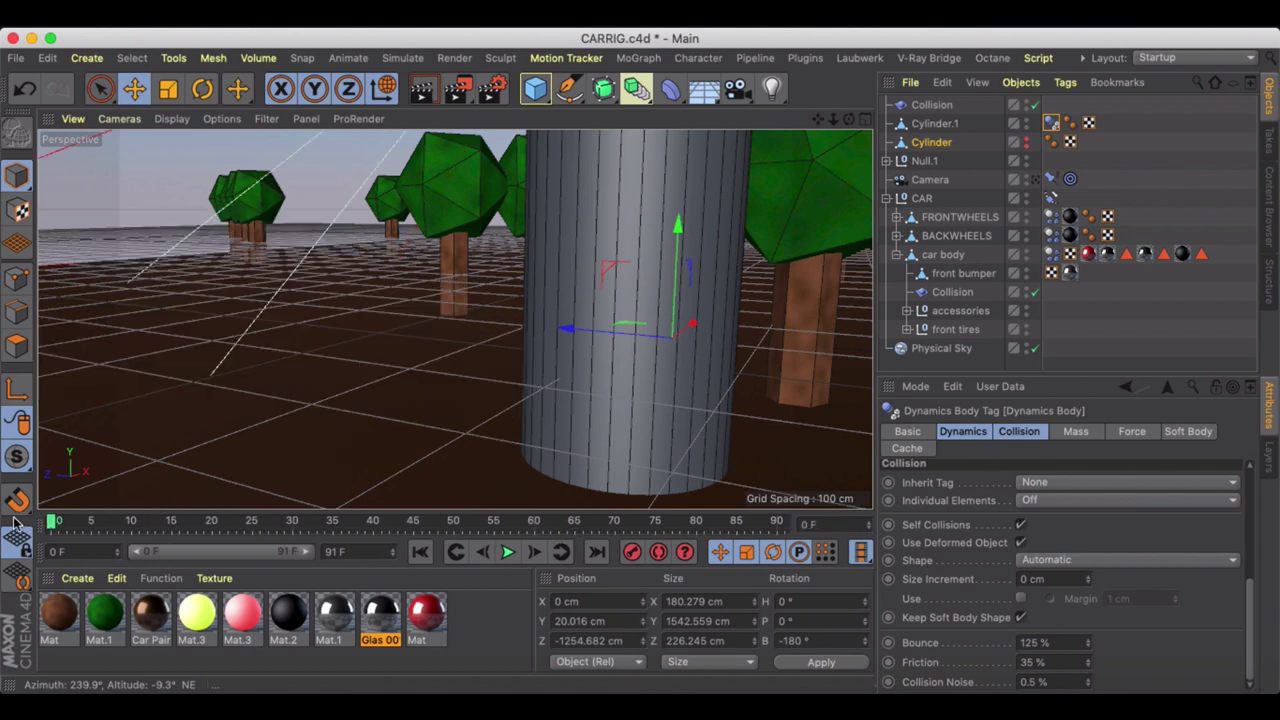
click(1088, 641)
click(1051, 254)
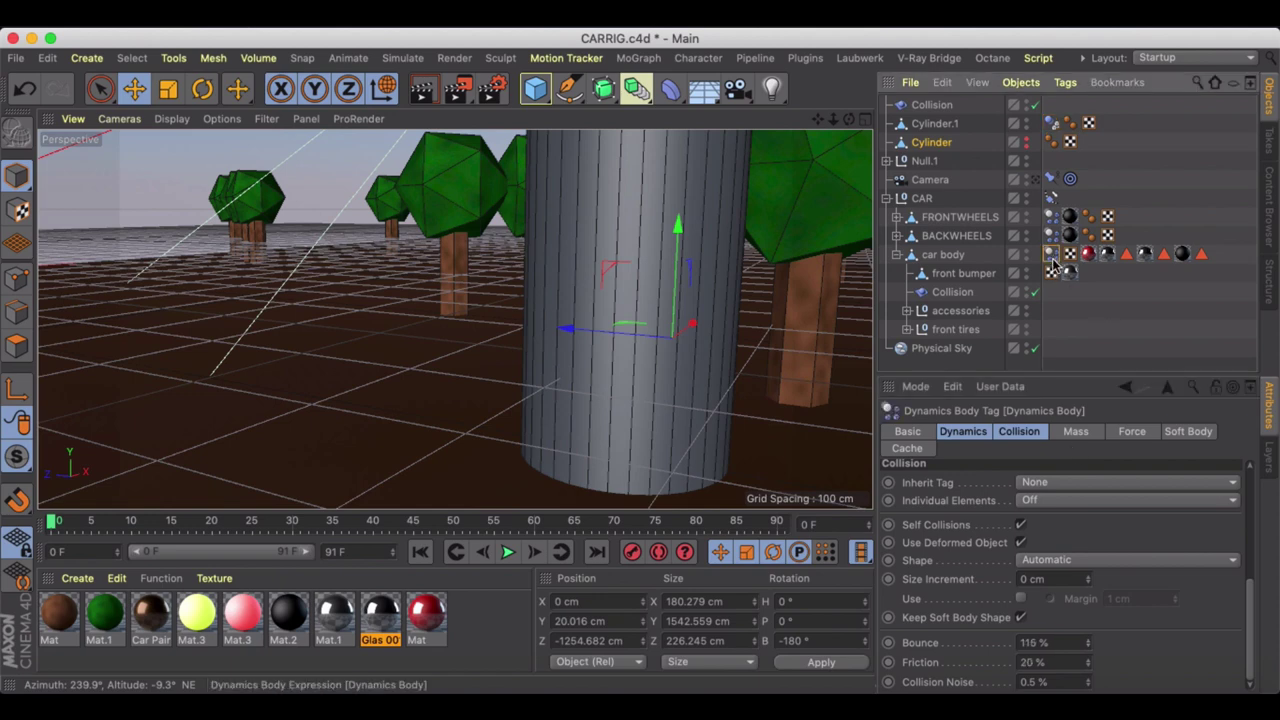
click(1092, 645)
click(507, 553)
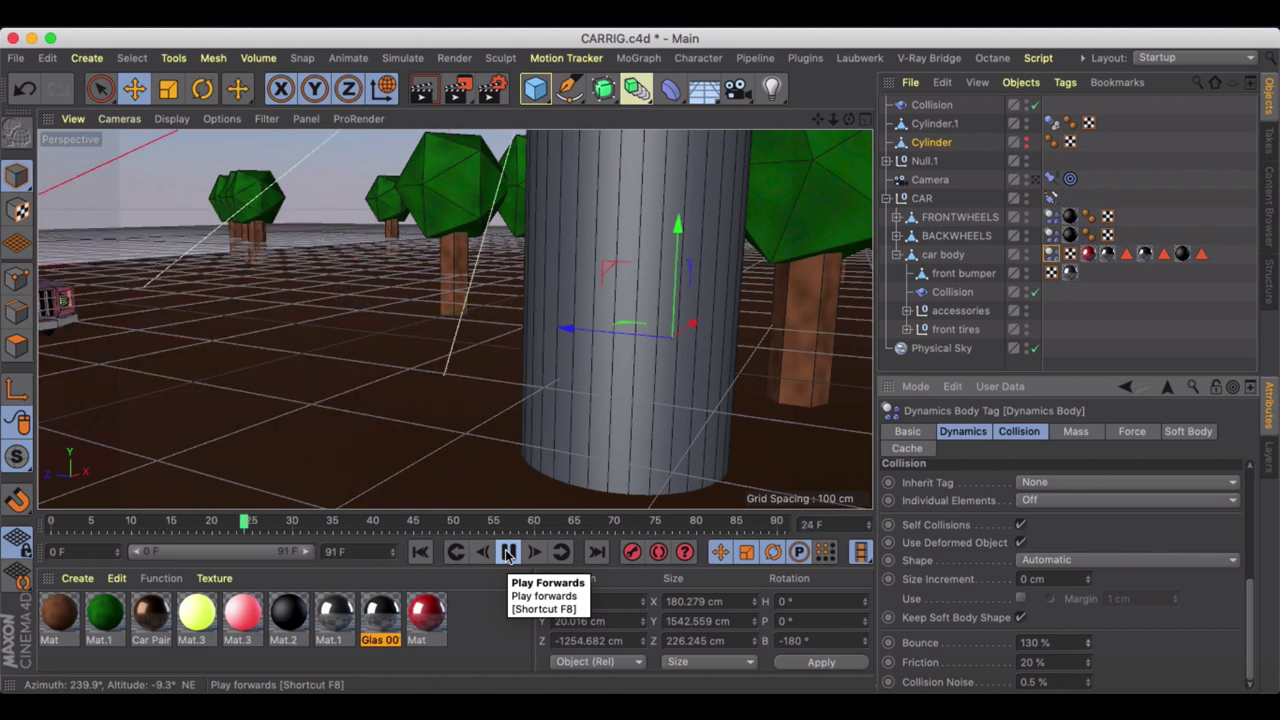
click(508, 552)
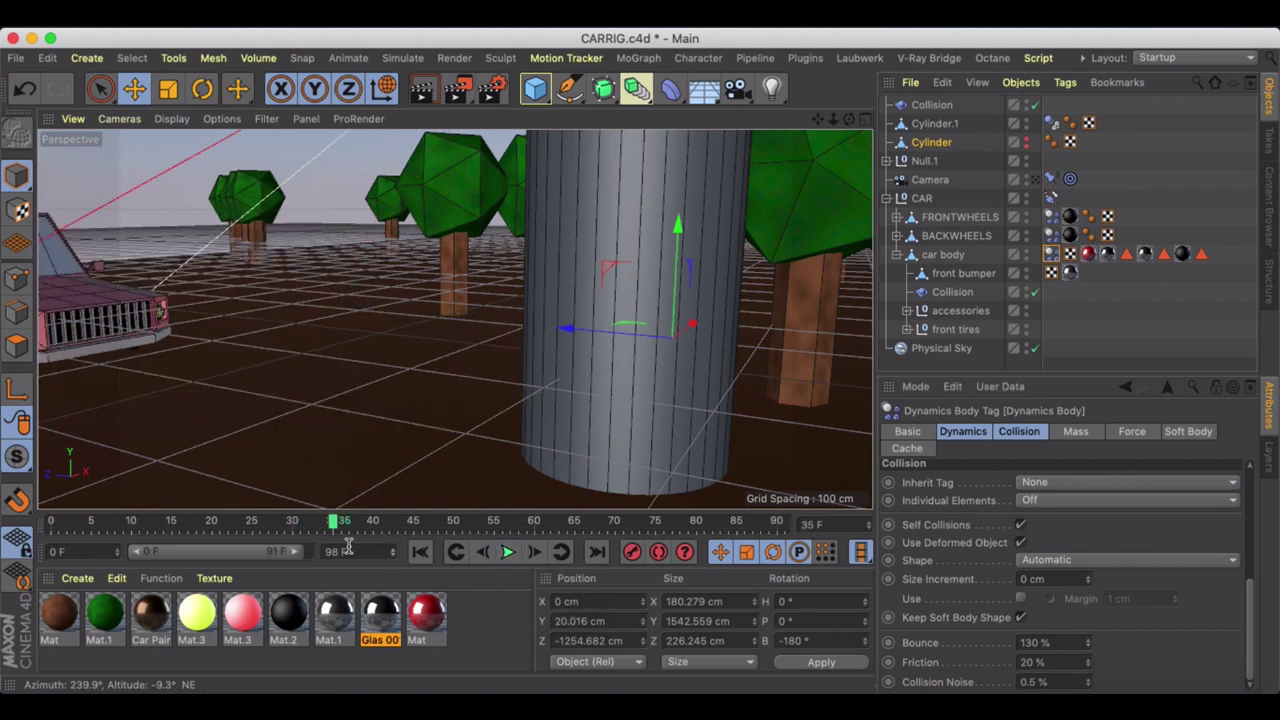
- Extend the preview range to 98 frames, play to frame 75, and rewind to 0
drag(295, 555, 305, 553)
click(508, 552)
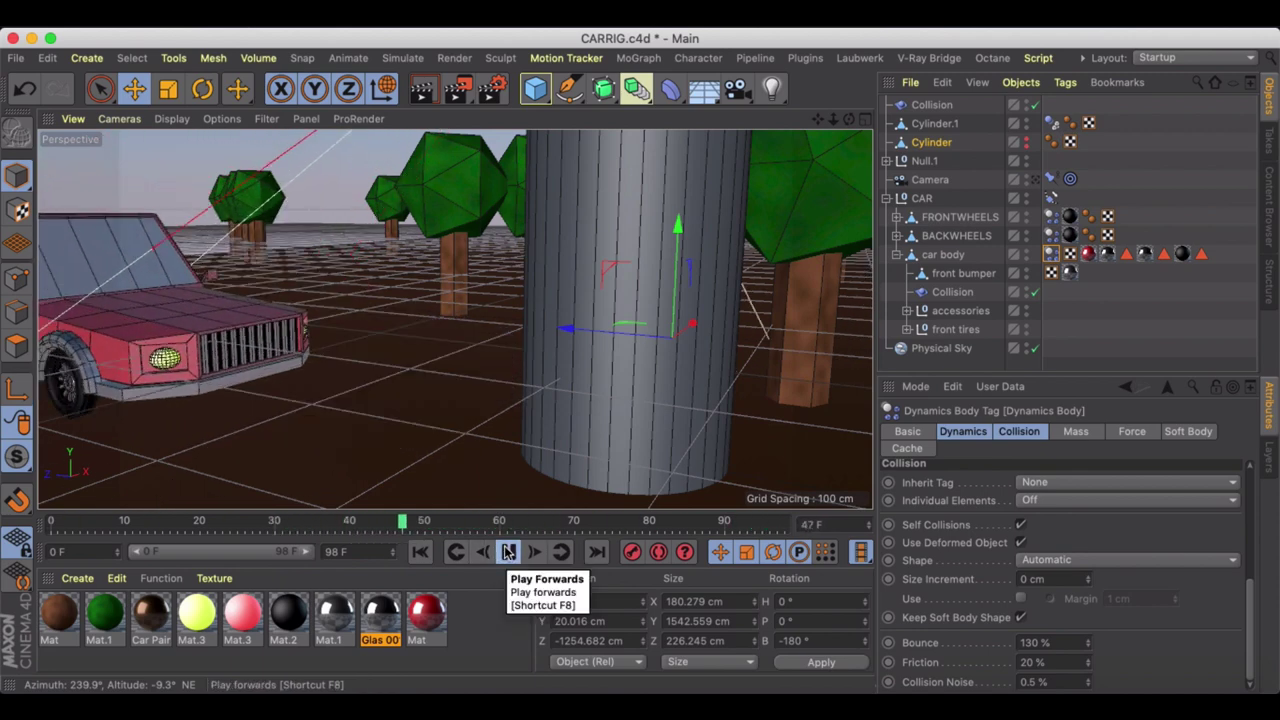
click(508, 552)
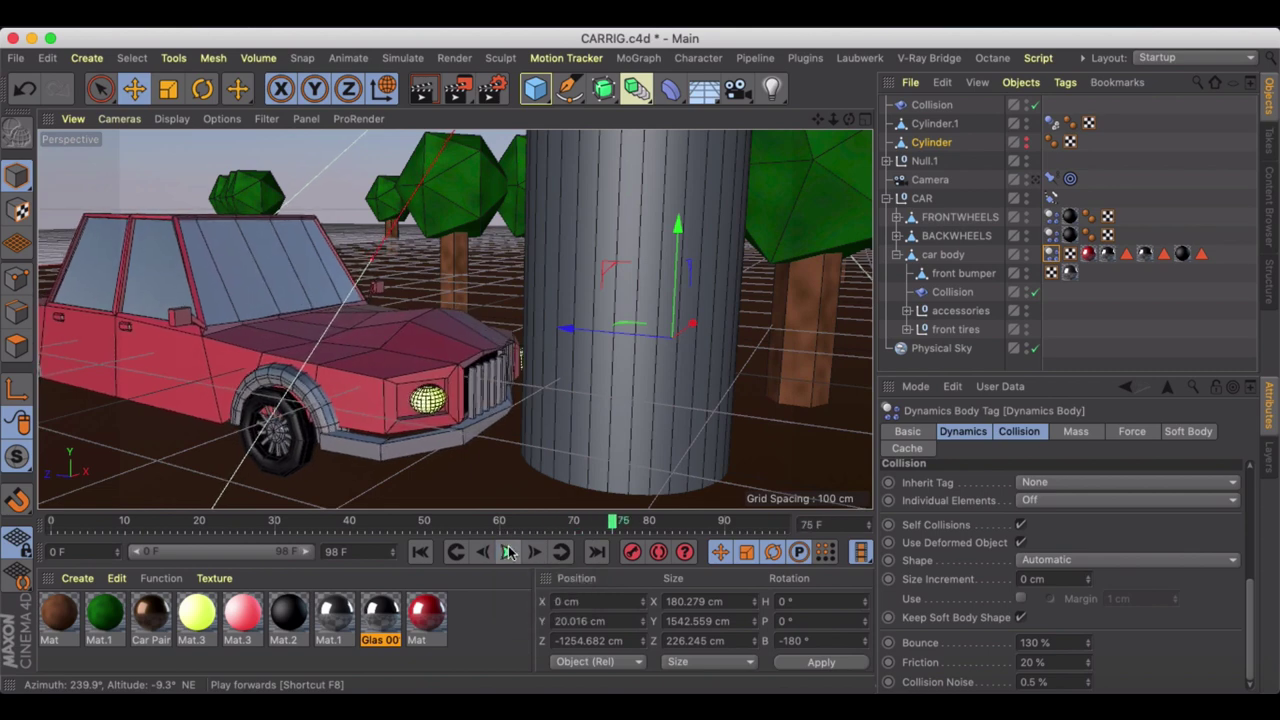
drag(613, 522, 38, 524)
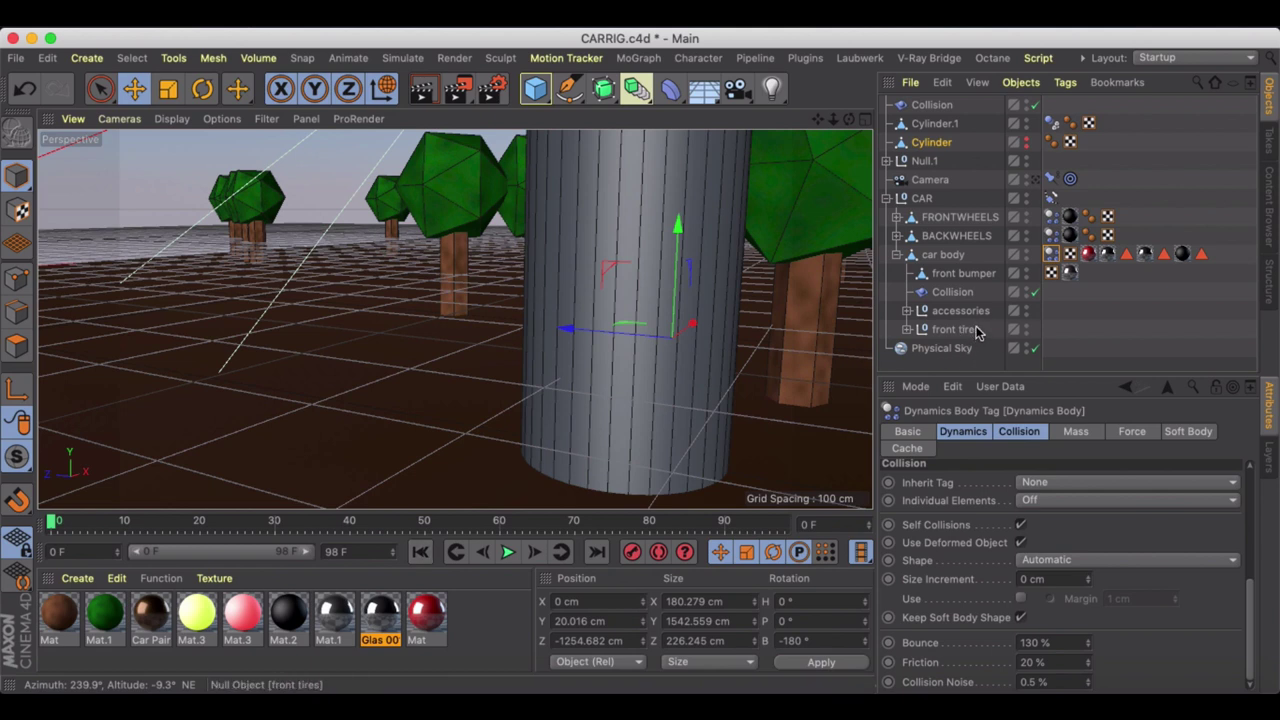
- In the Collision deformer's Advanced tab, play to the impact and set Relax 62, Stretch 49
click(954, 292)
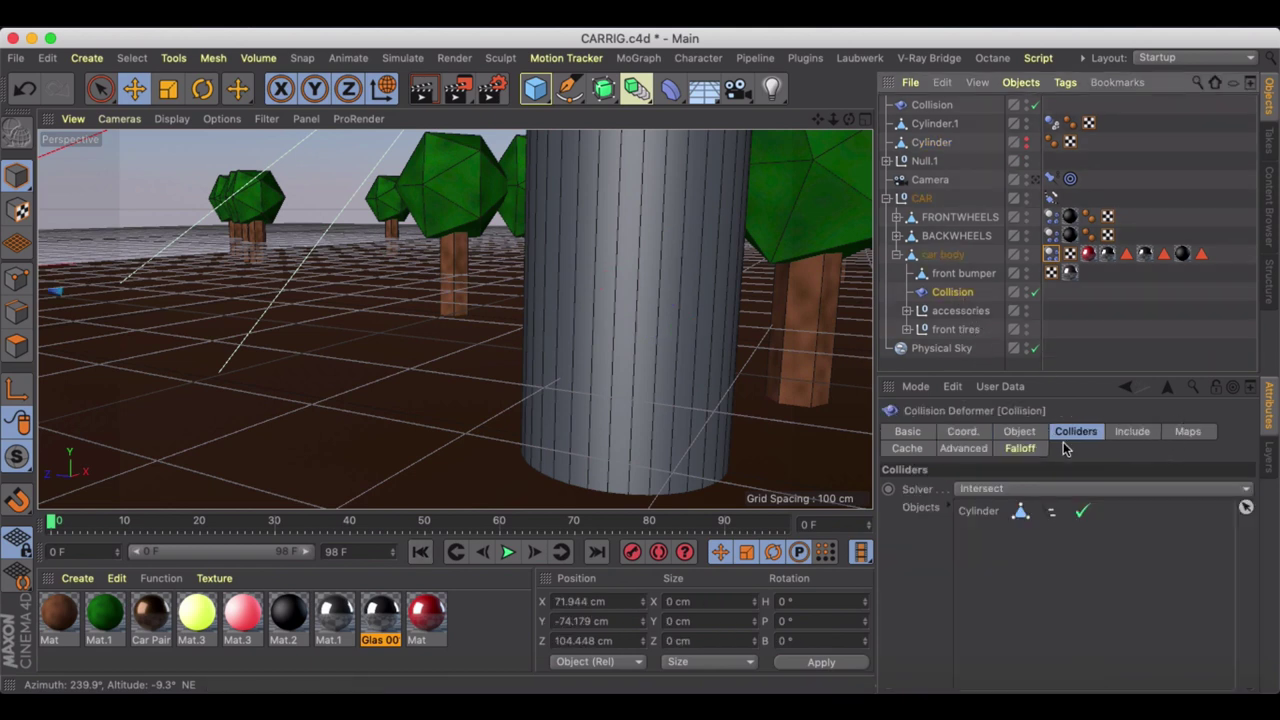
click(965, 449)
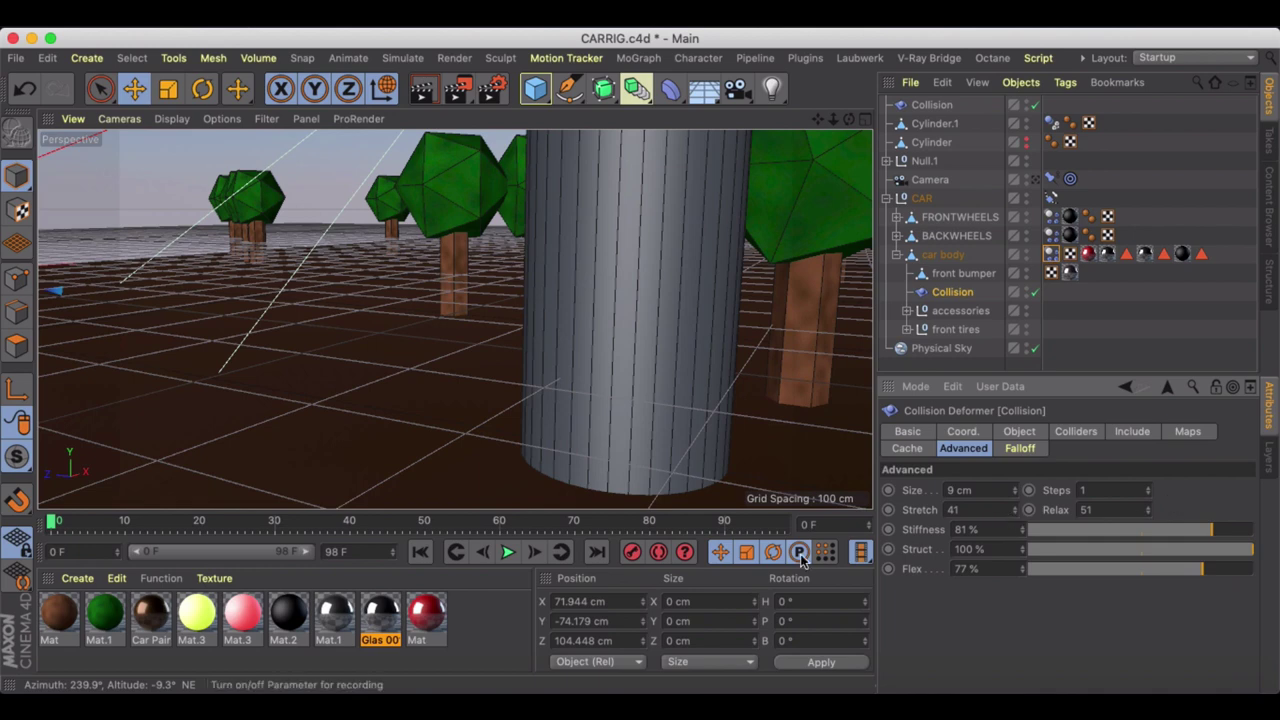
click(508, 553)
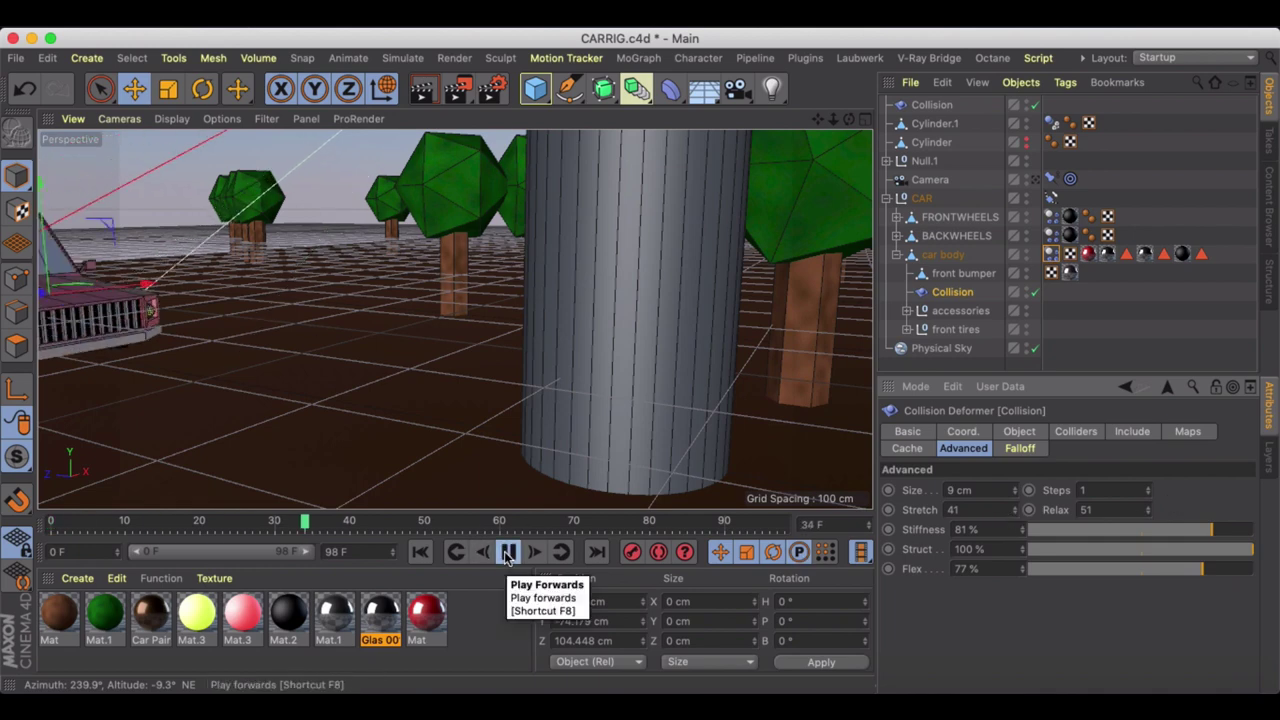
click(508, 553)
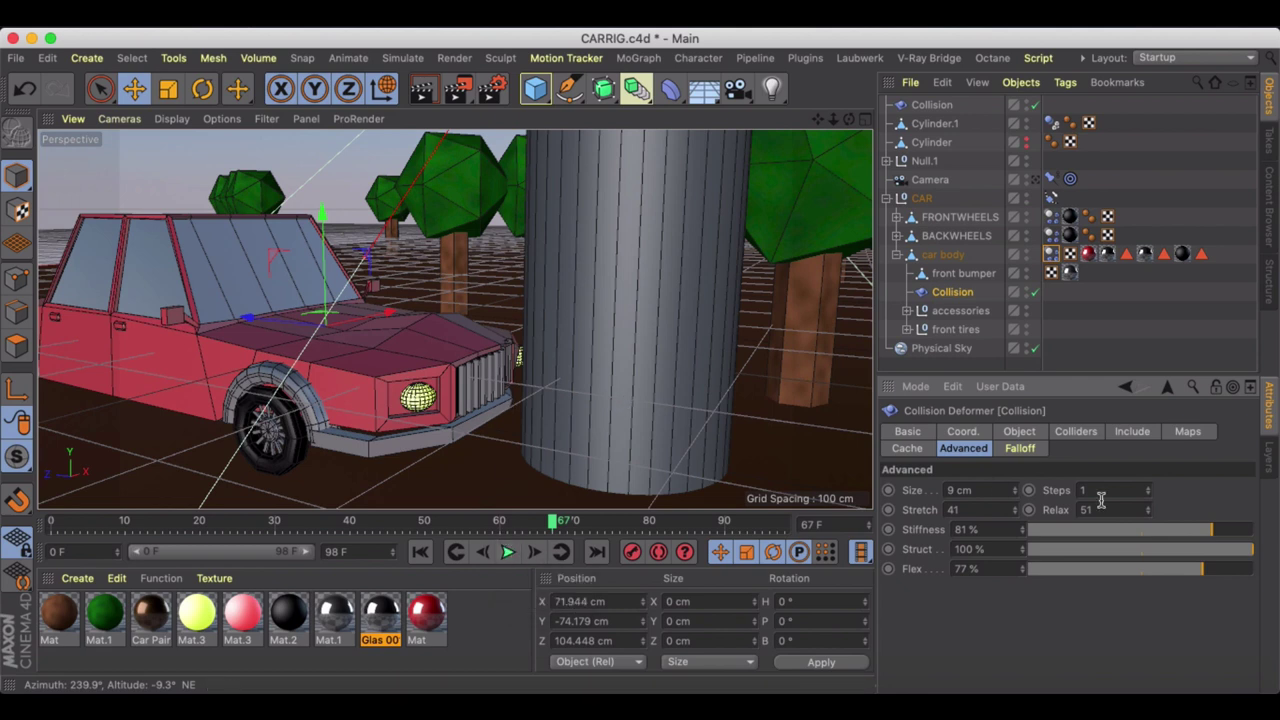
mouse_move(1148, 509)
mouse_down()
mouse_move(1220, 509)
mouse_move(1160, 509)
mouse_up()
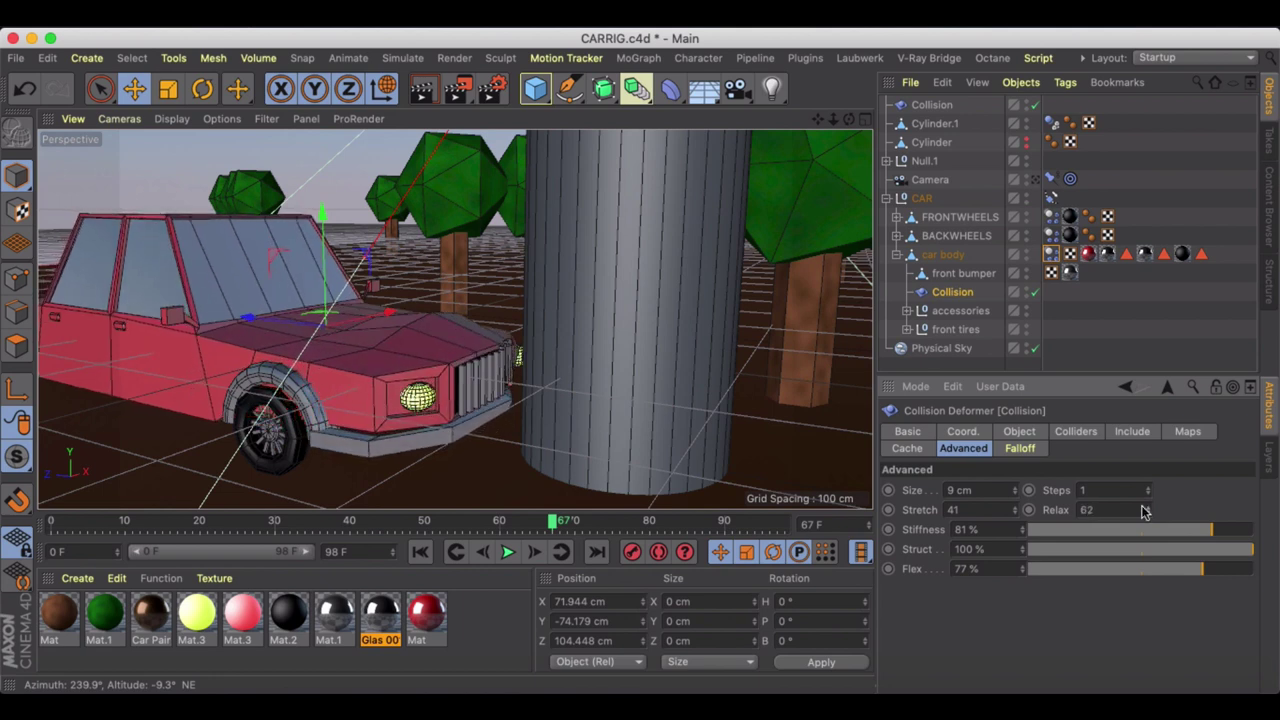
drag(1014, 509, 1060, 513)
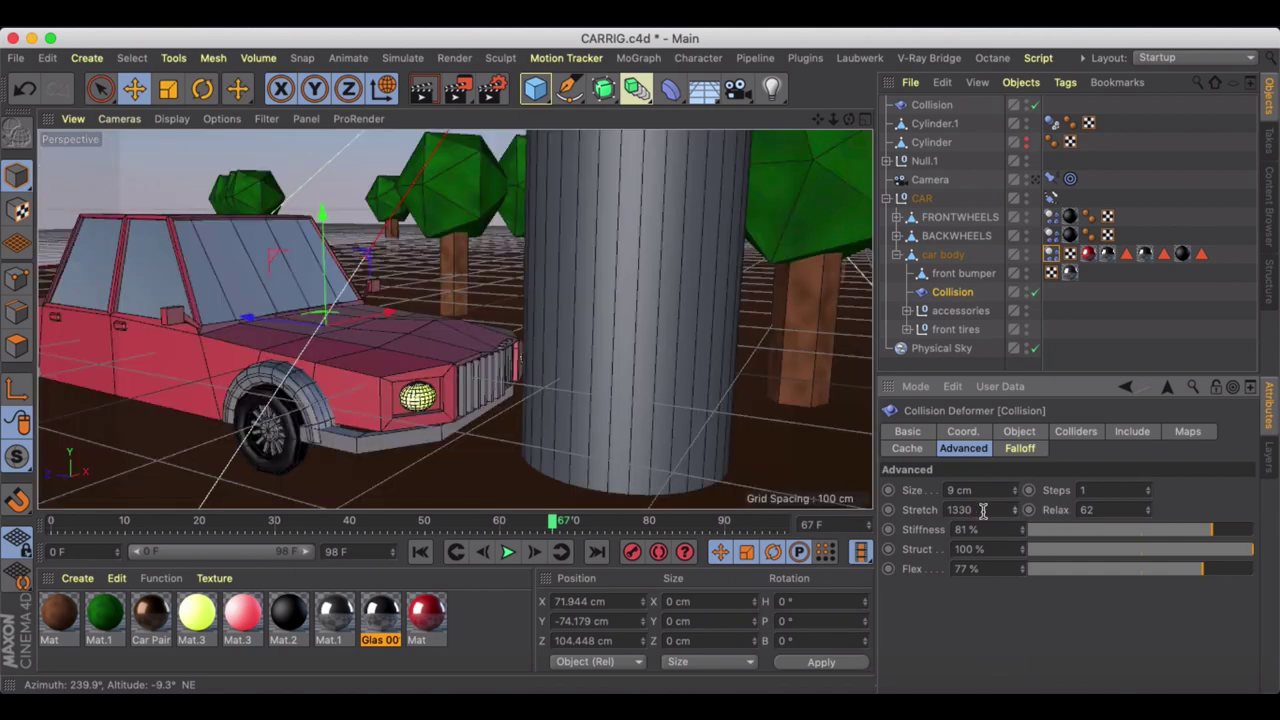
drag(983, 510, 897, 510)
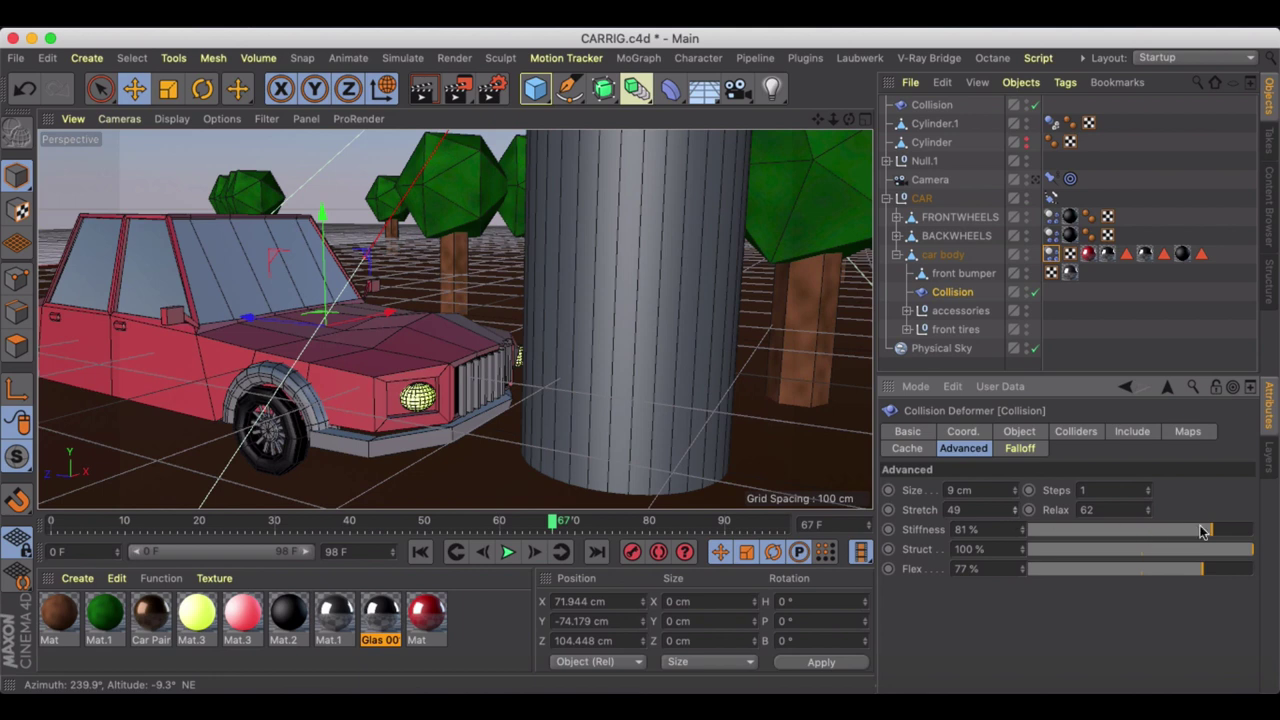
- Drag the deformer's Stiffness and Struct sliders up to 100% and bring Flex down to 0%
drag(1222, 531, 978, 546)
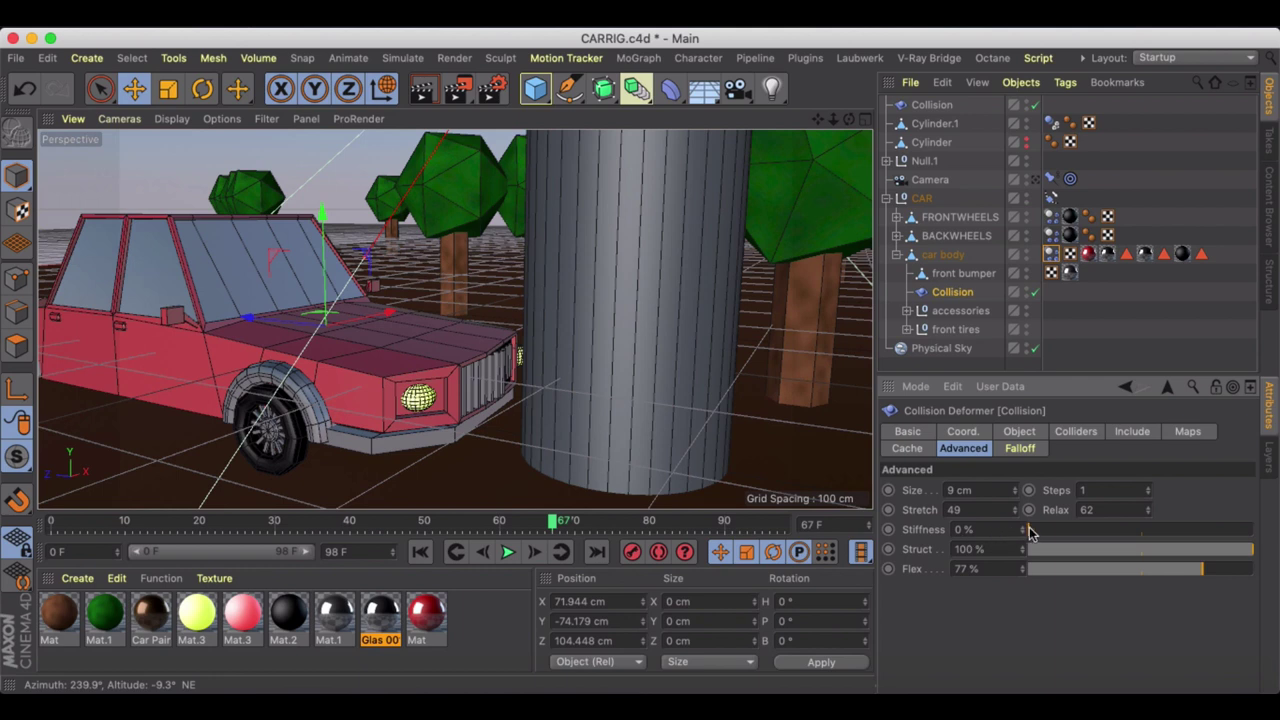
drag(1032, 532, 1270, 512)
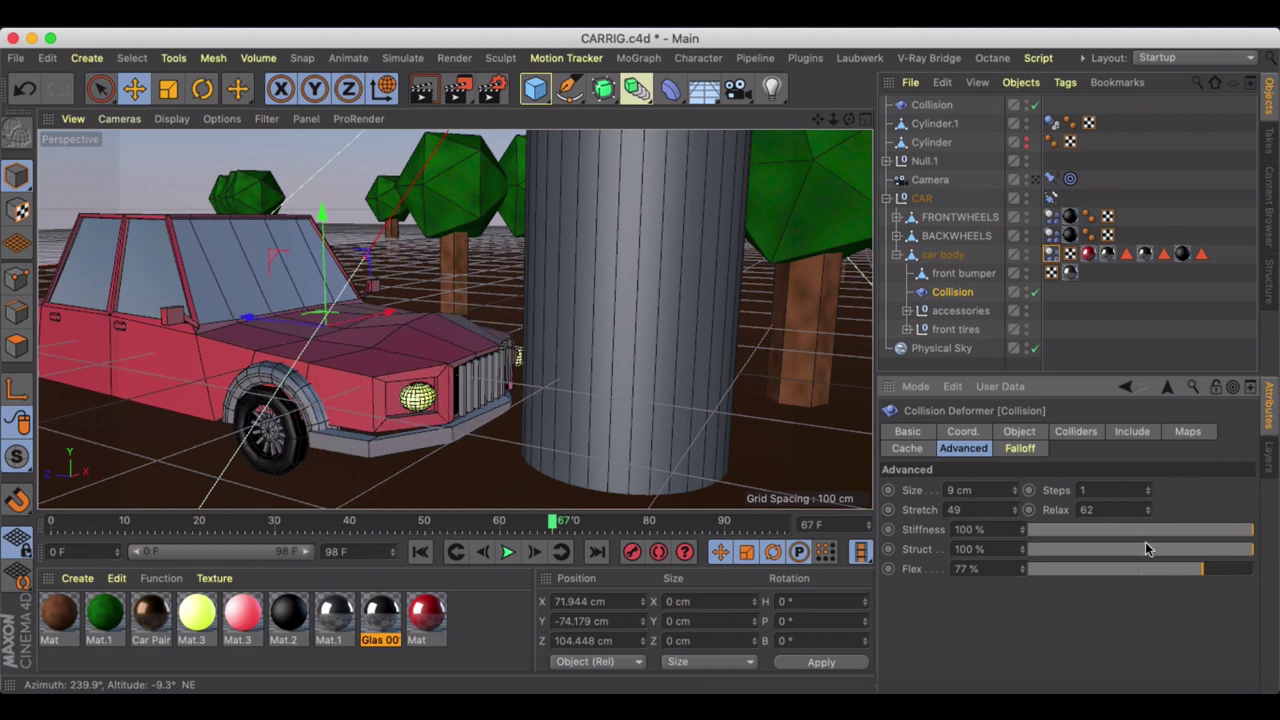
drag(1238, 549, 1146, 549)
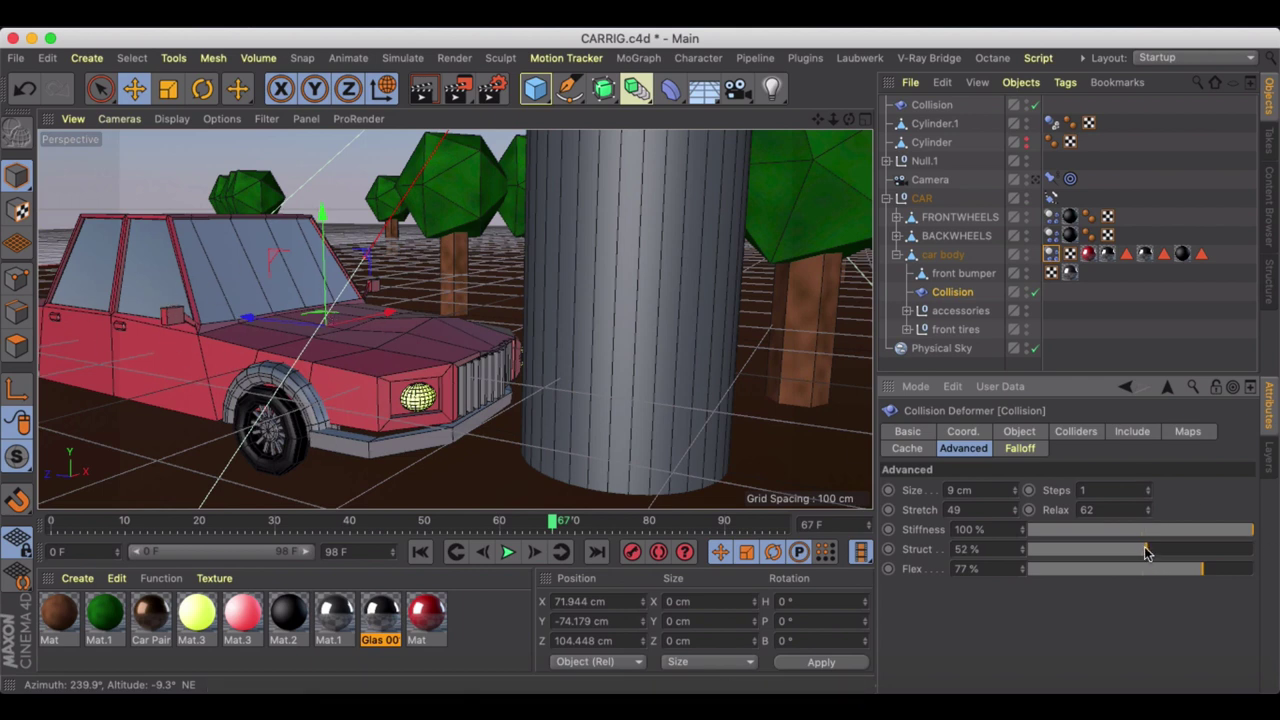
drag(1146, 552, 1275, 550)
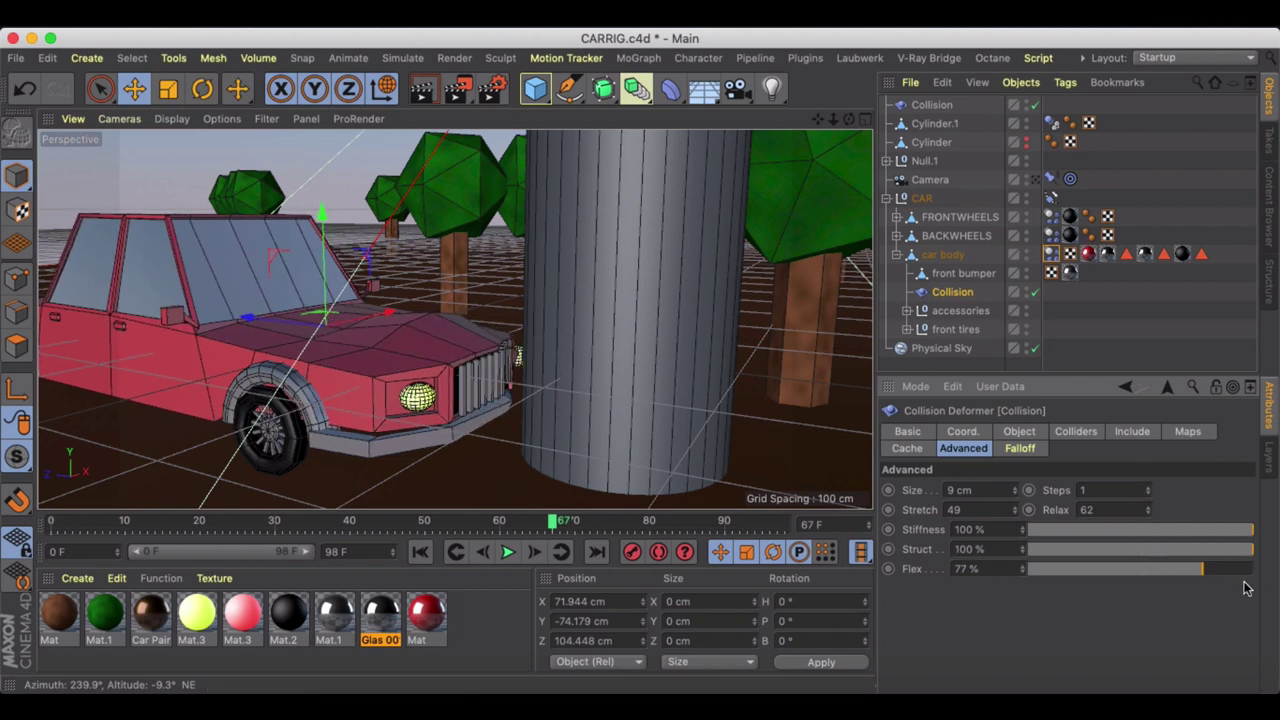
drag(1204, 574, 930, 566)
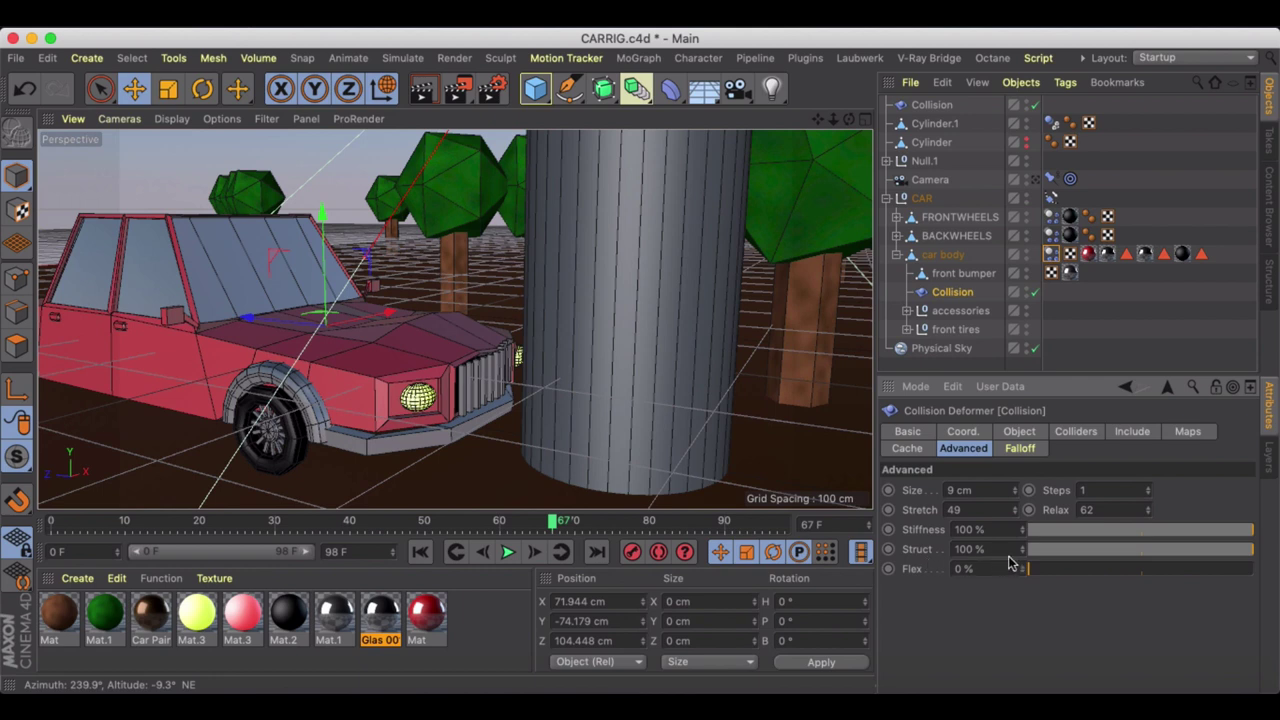
drag(1014, 566, 1131, 566)
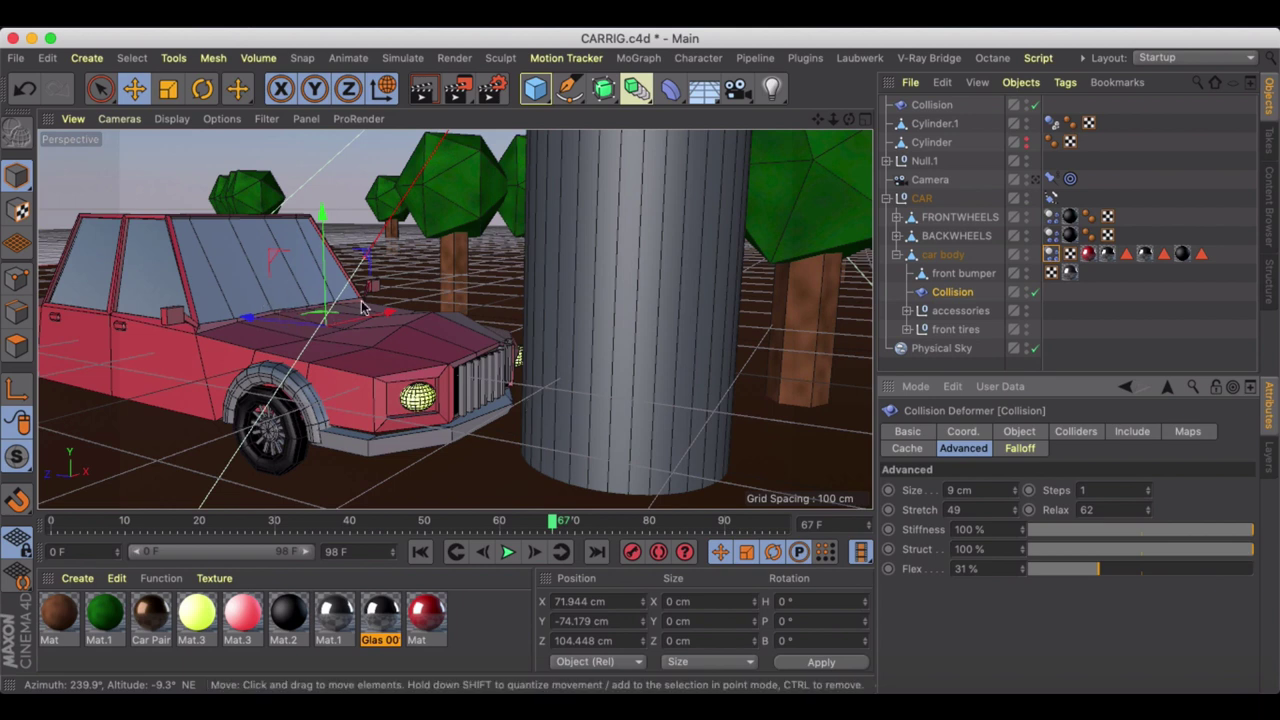
drag(1106, 573, 941, 580)
- Preview the crash, raise Flex to 100%, and replay to check the deformation
click(420, 552)
click(508, 552)
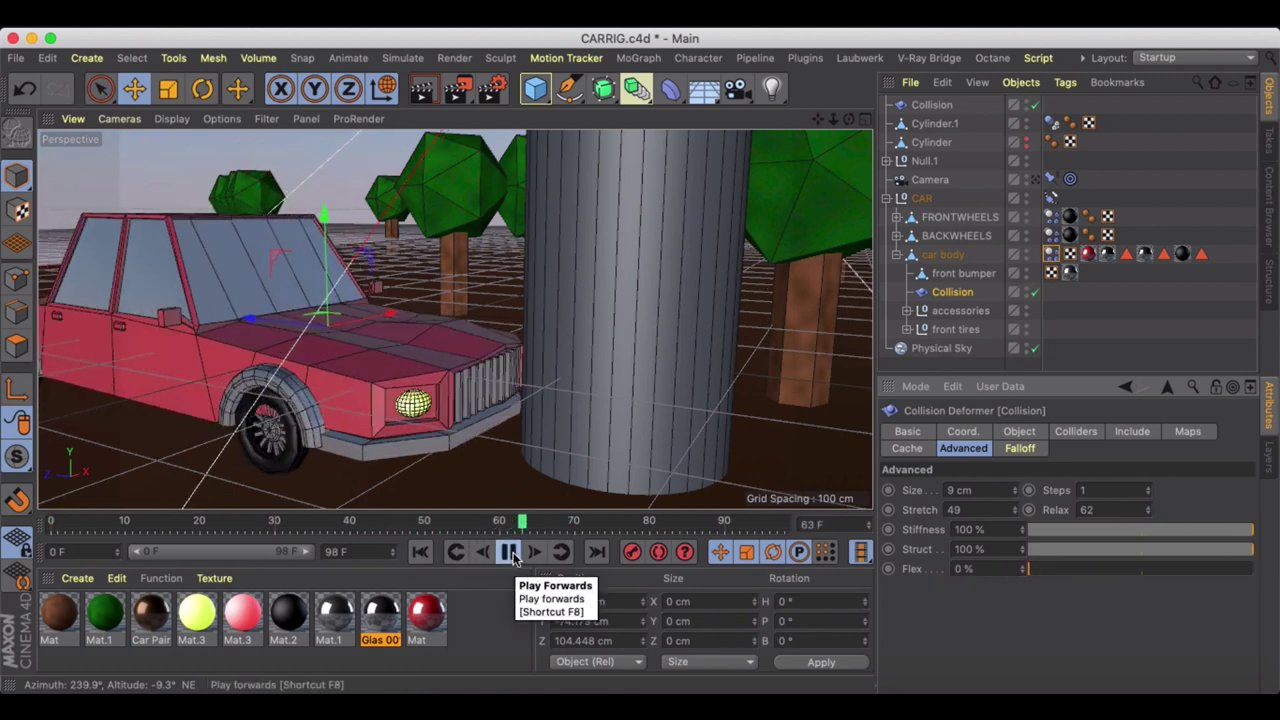
click(510, 552)
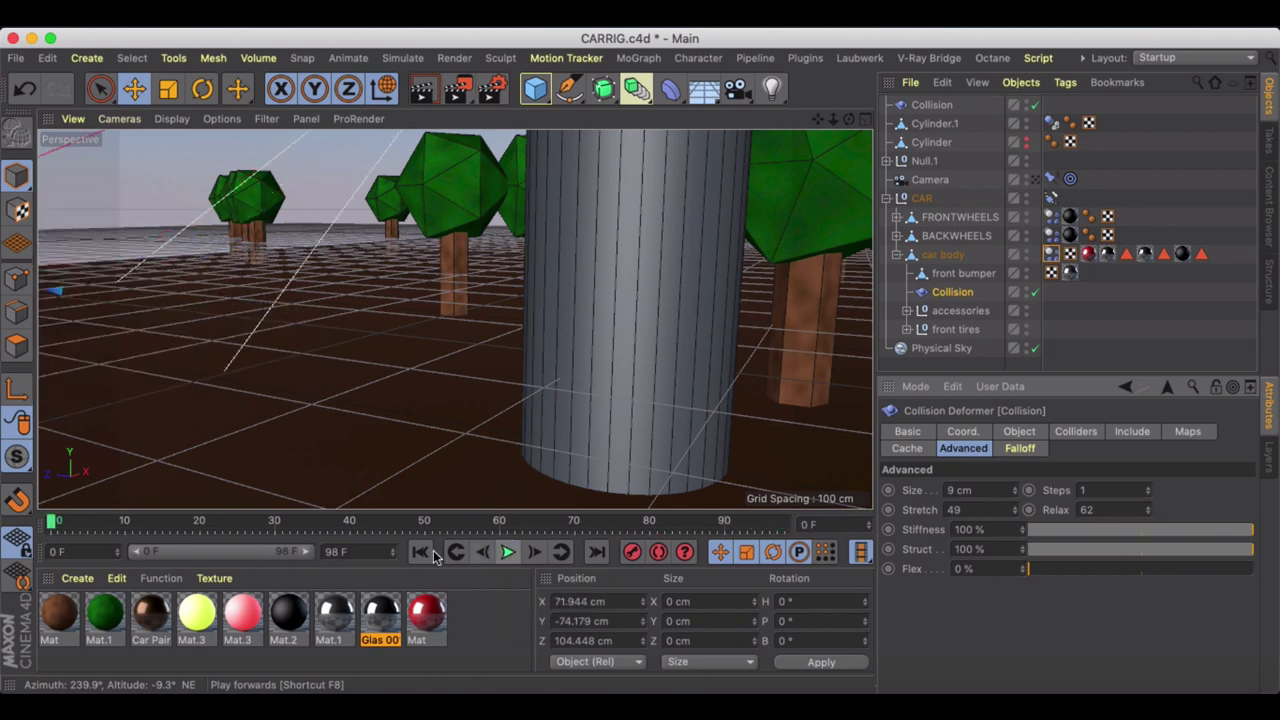
drag(1062, 572, 1221, 569)
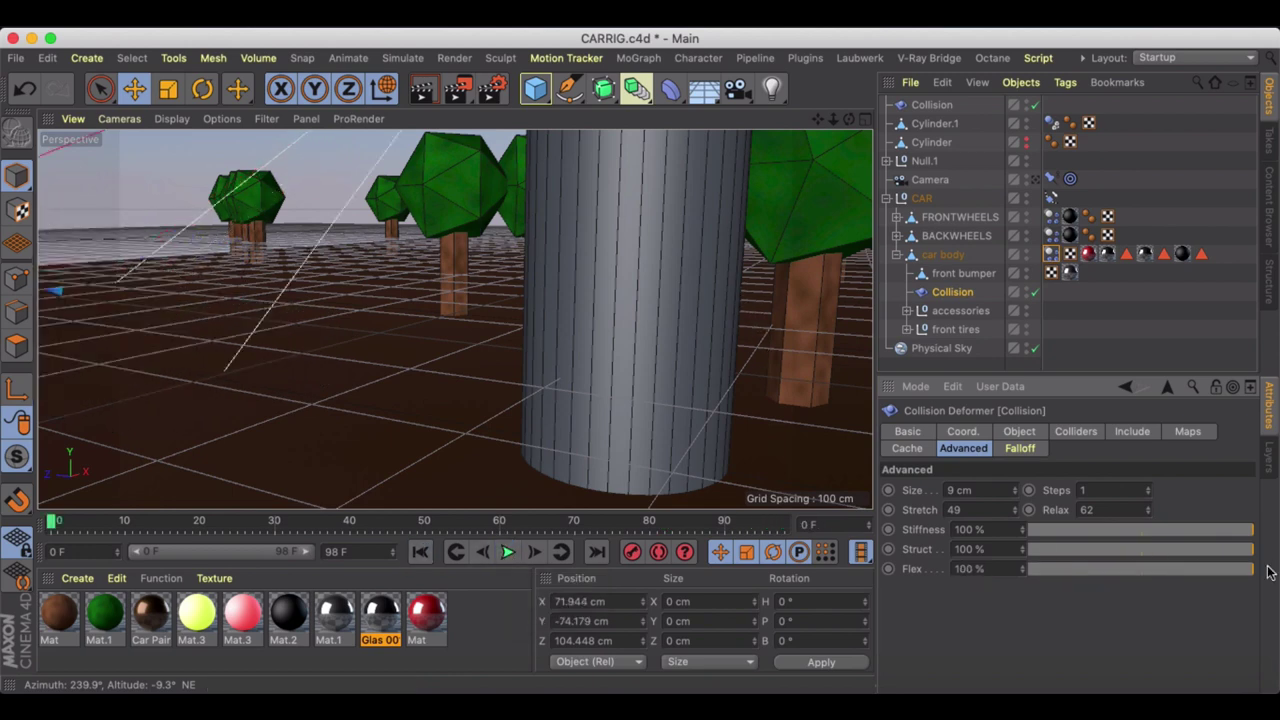
click(510, 552)
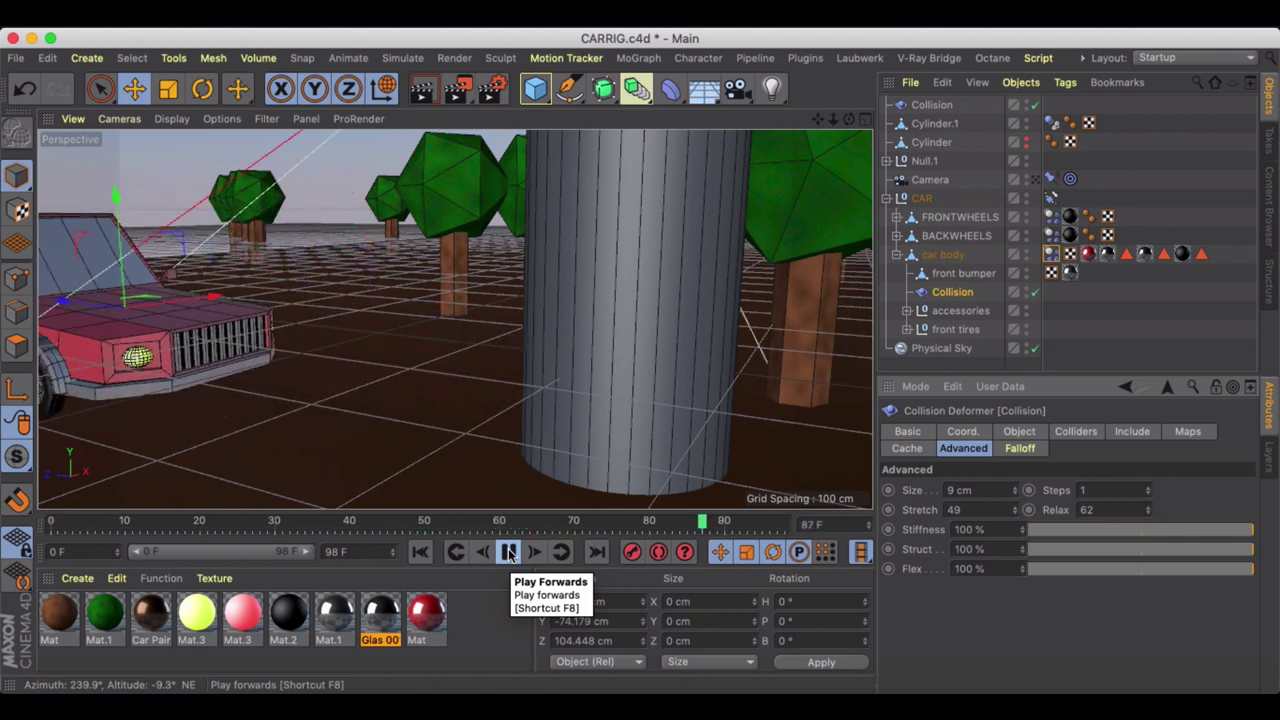
click(510, 552)
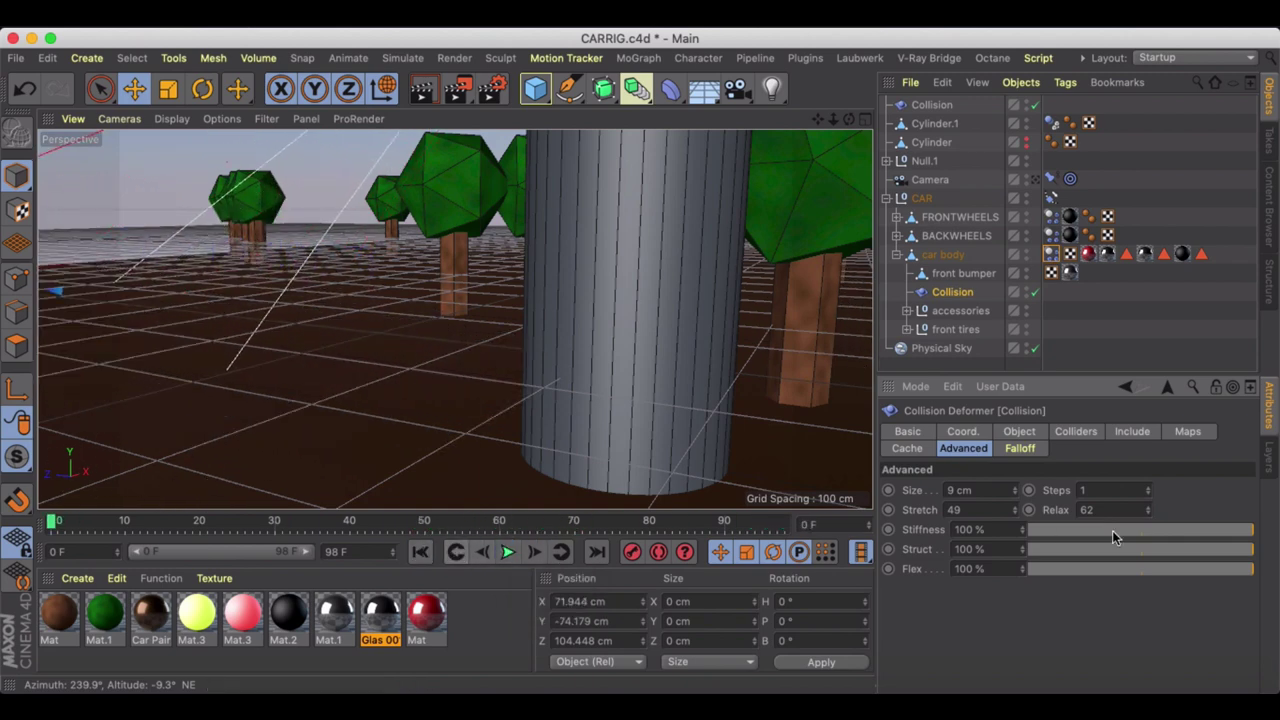
click(508, 552)
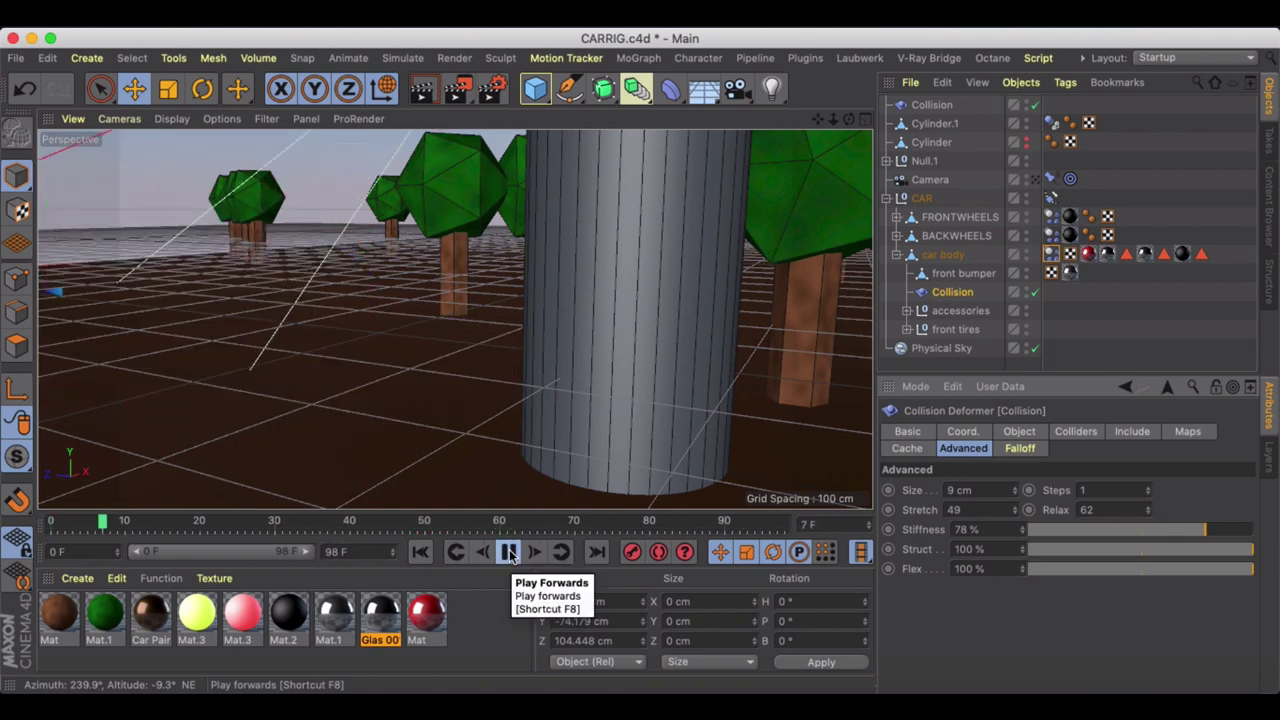
click(508, 552)
- Set Struct to 82% and Flex to 75%, replay the crash, and rewind to frame 0
drag(185, 520, 55, 520)
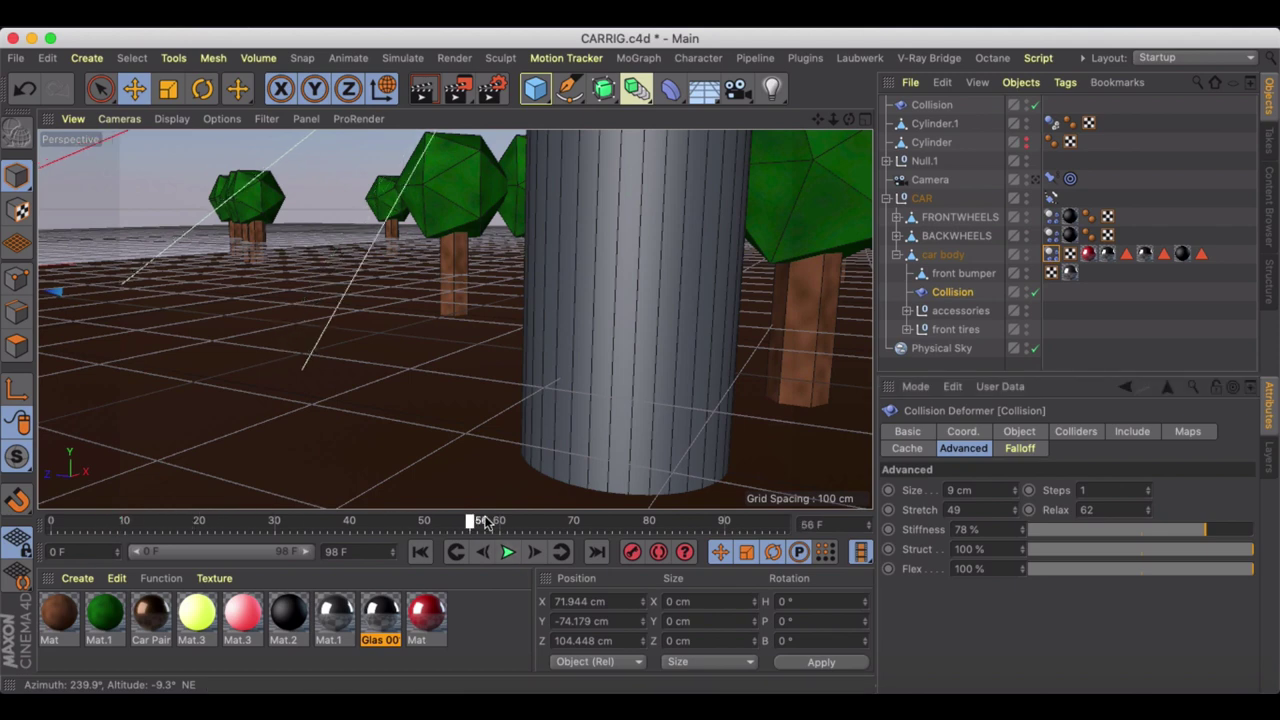
click(508, 553)
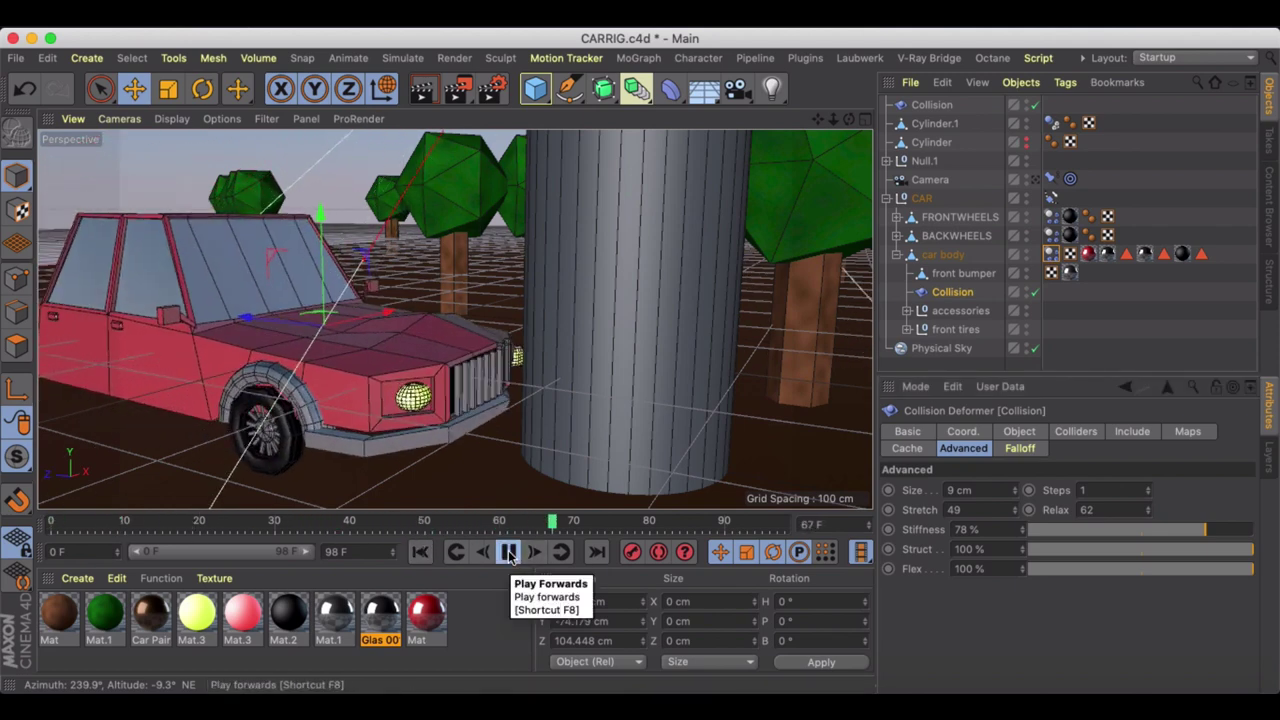
click(508, 553)
drag(1142, 552, 1102, 556)
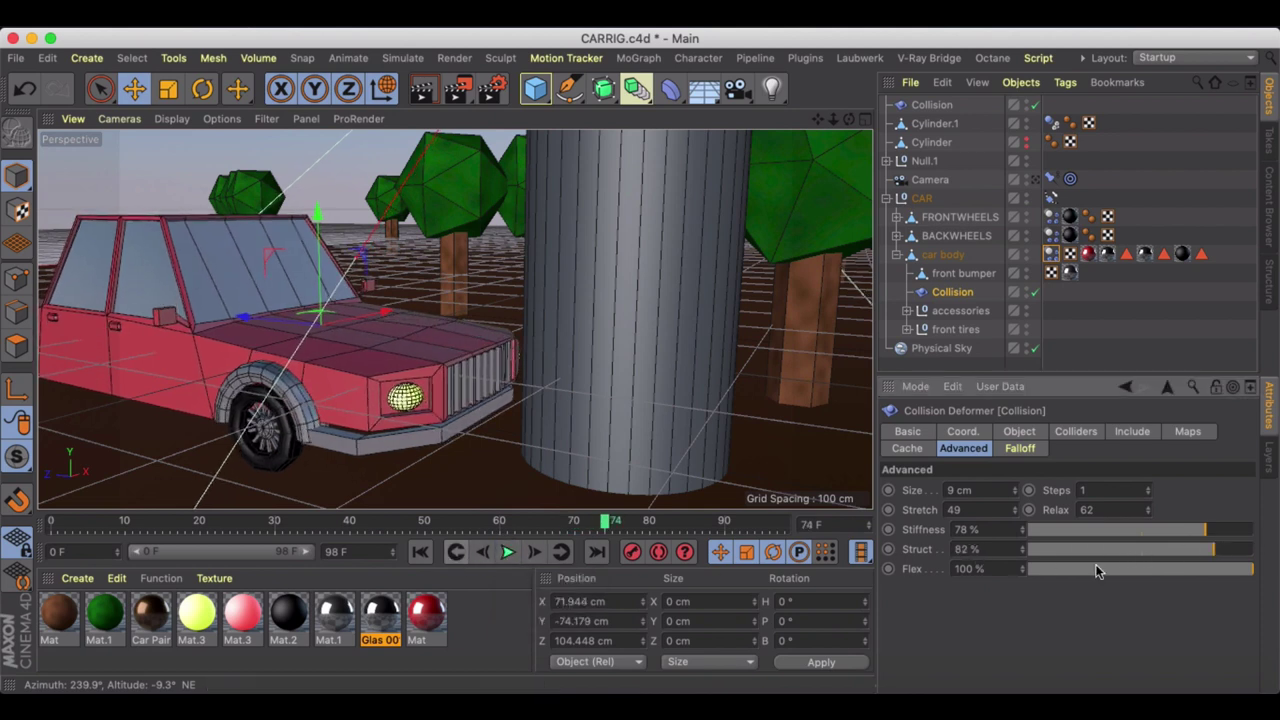
click(1200, 571)
click(508, 553)
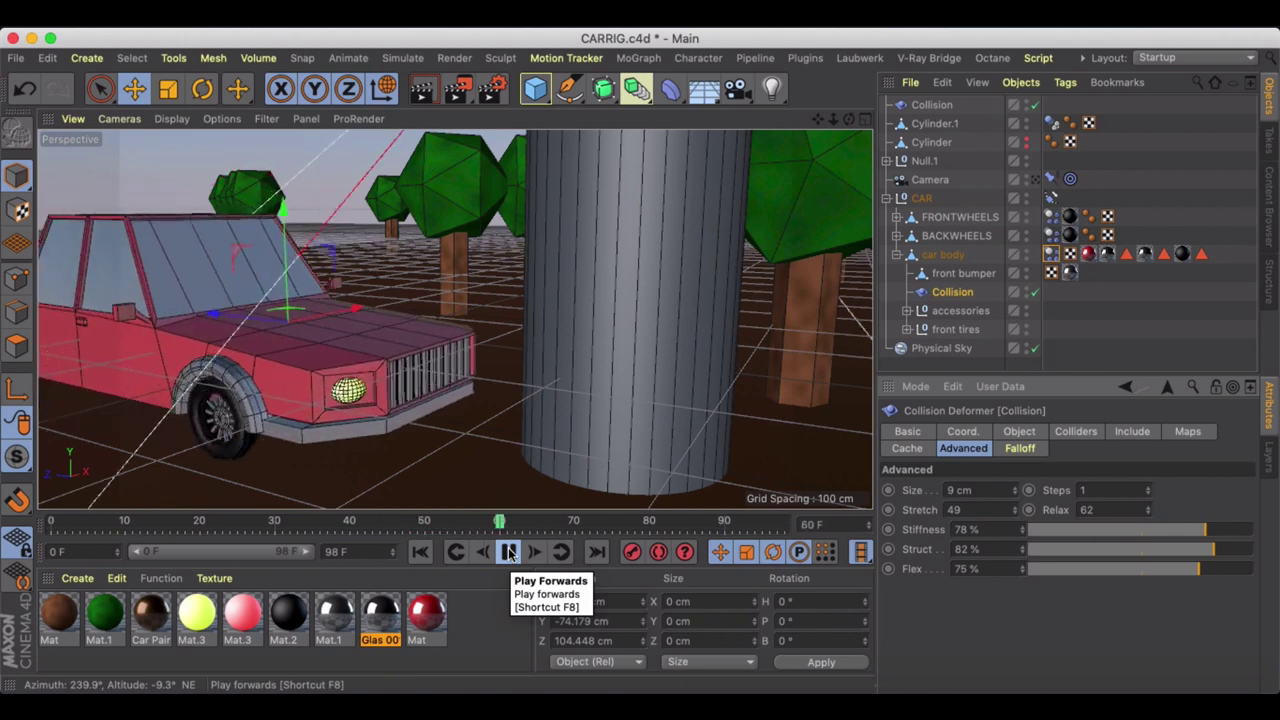
click(508, 553)
click(420, 552)
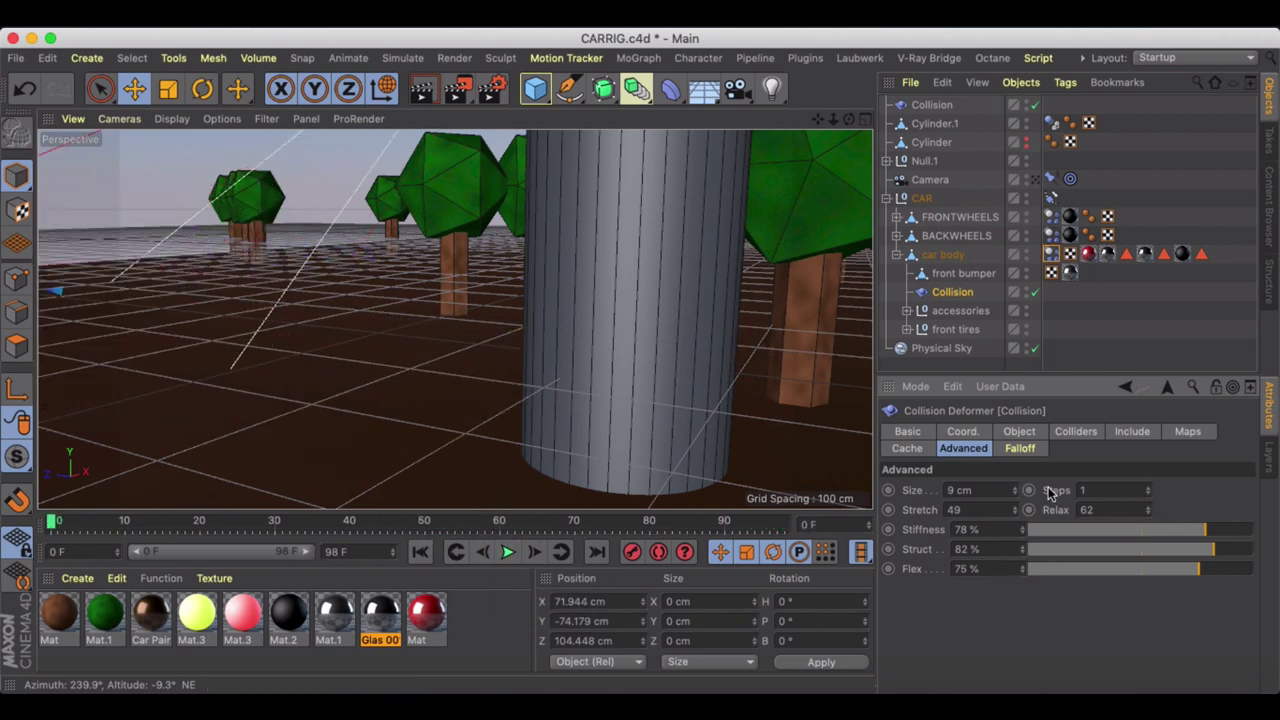
- Review Cylinder.1's Dynamics Body collision settings
click(1051, 122)
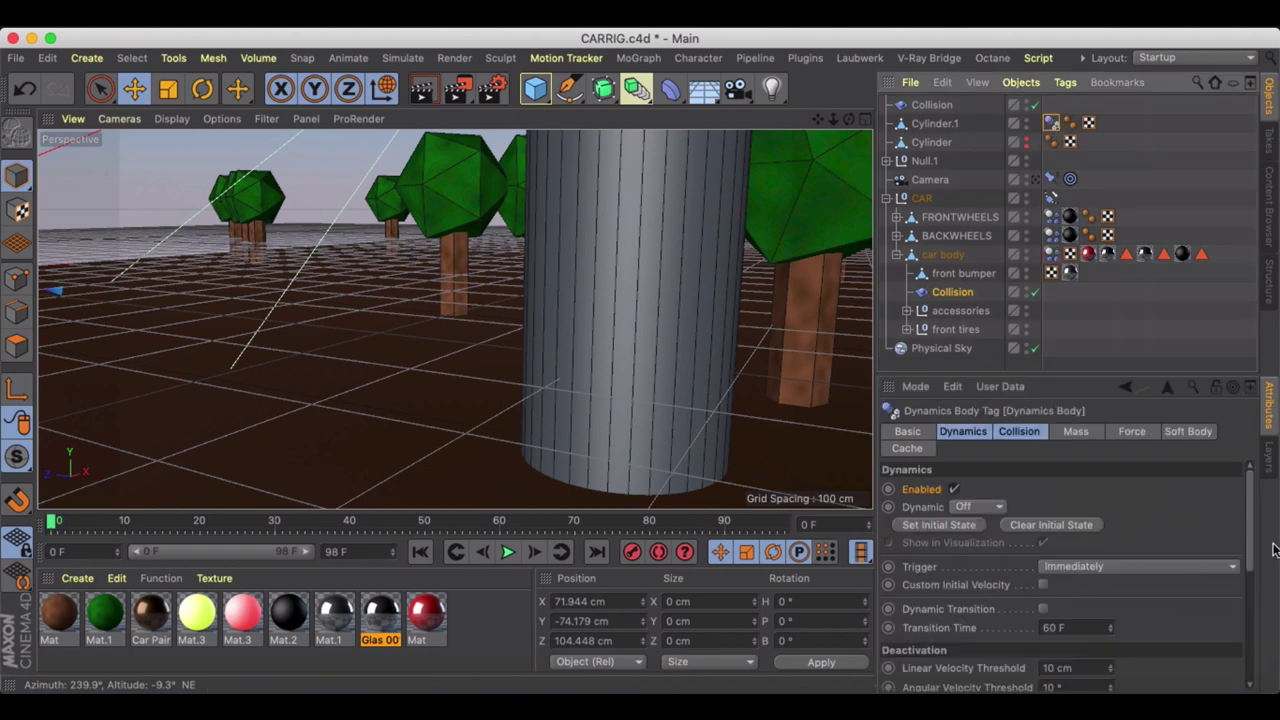
scroll(1258, 494, down, 5)
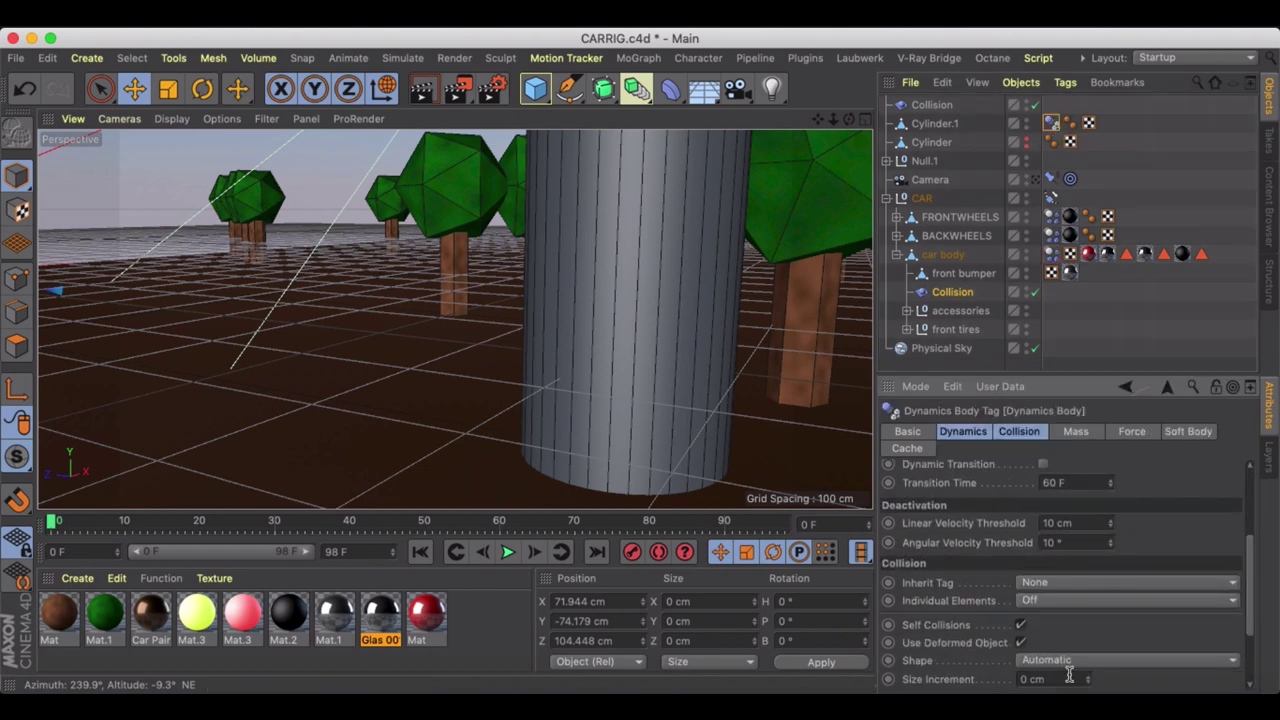
scroll(1247, 600, down, 5)
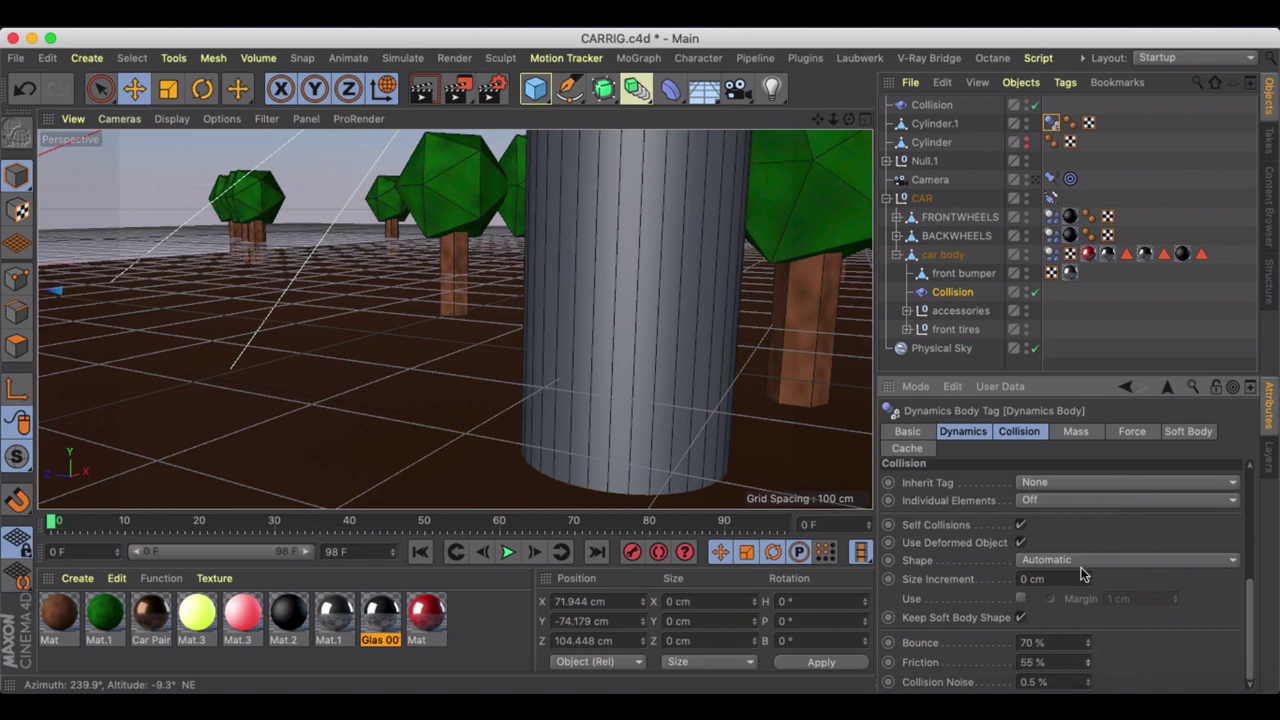
- Set the car body's Bounce to 80% and Friction to 65%, replay, and scrub to frame 48
click(1051, 254)
click(1088, 648)
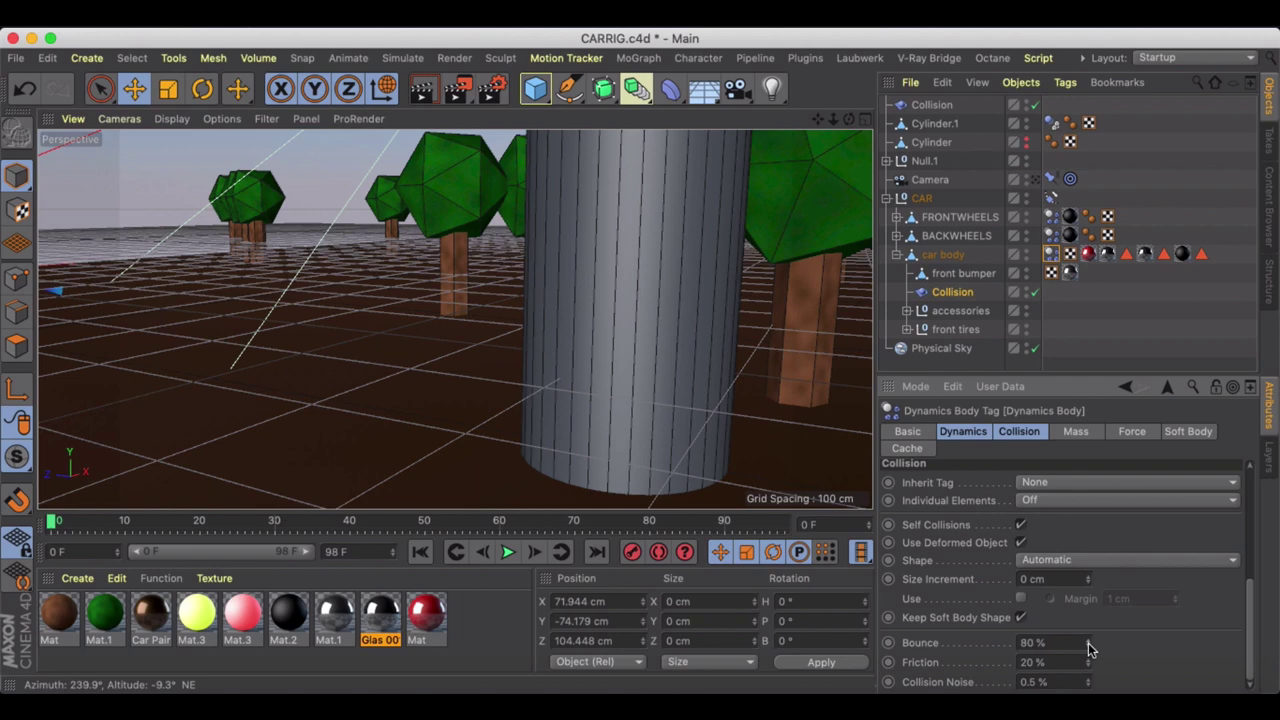
drag(1090, 665, 1063, 641)
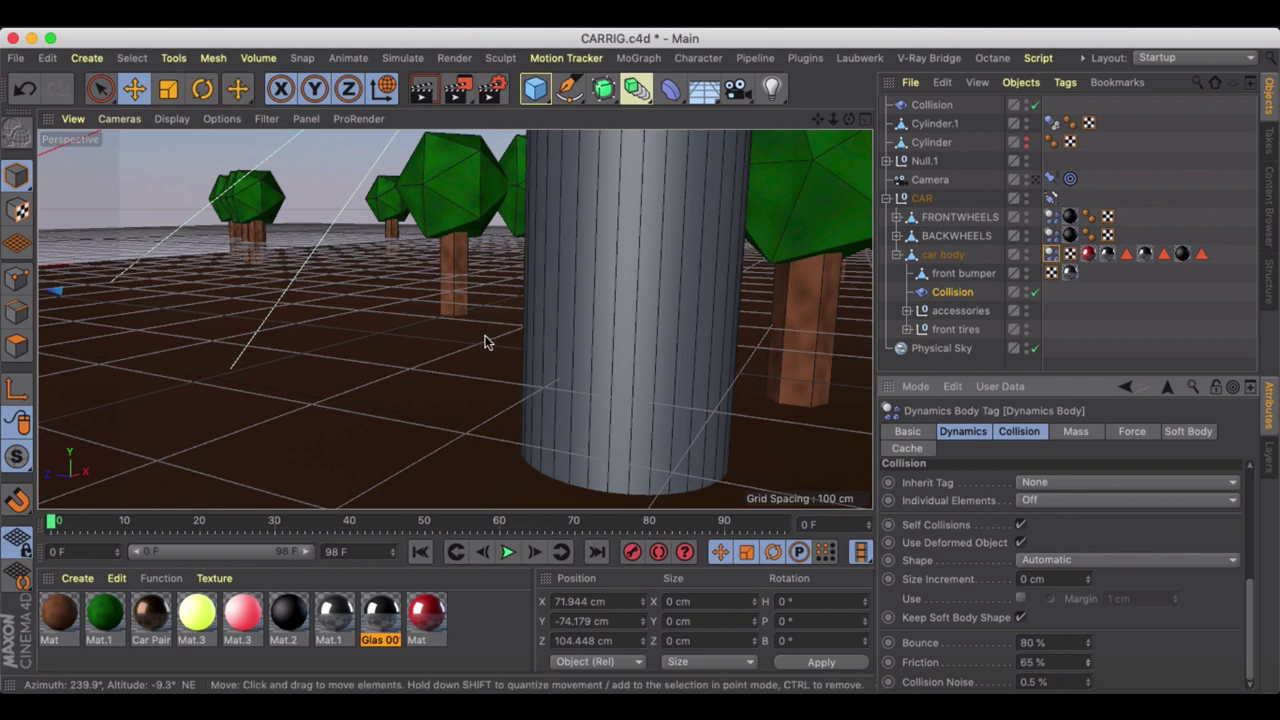
click(510, 553)
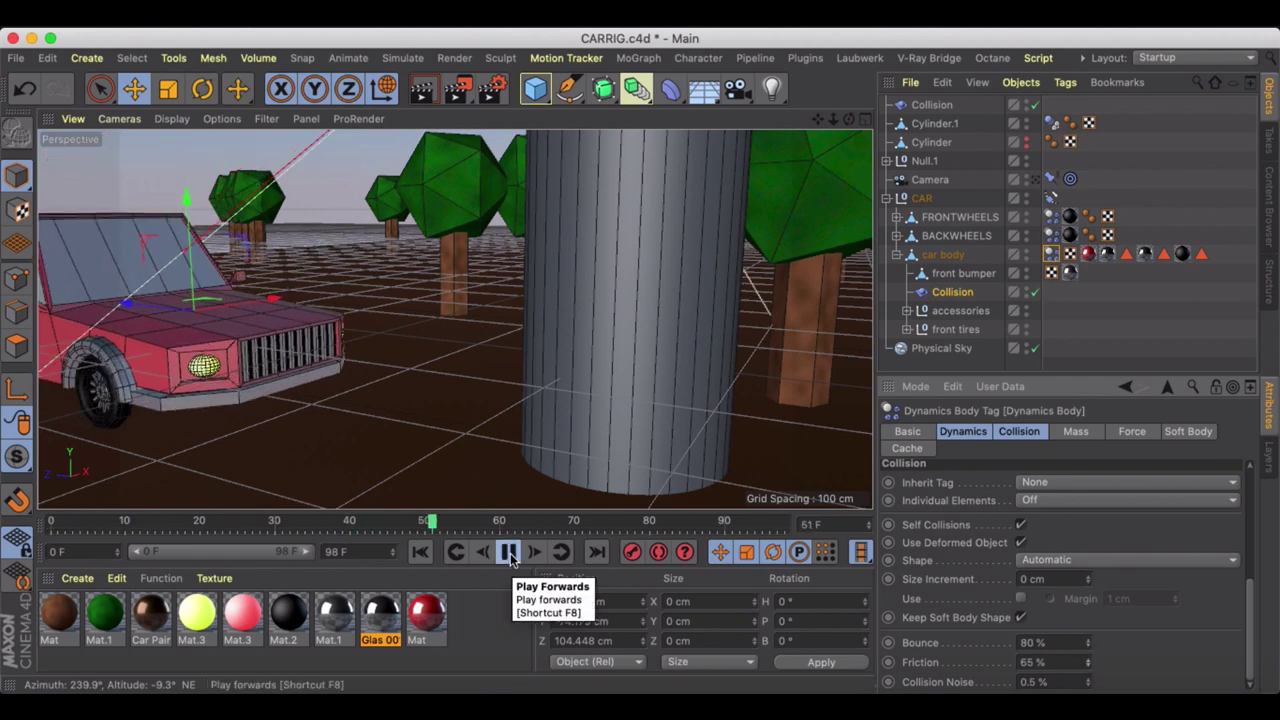
click(510, 553)
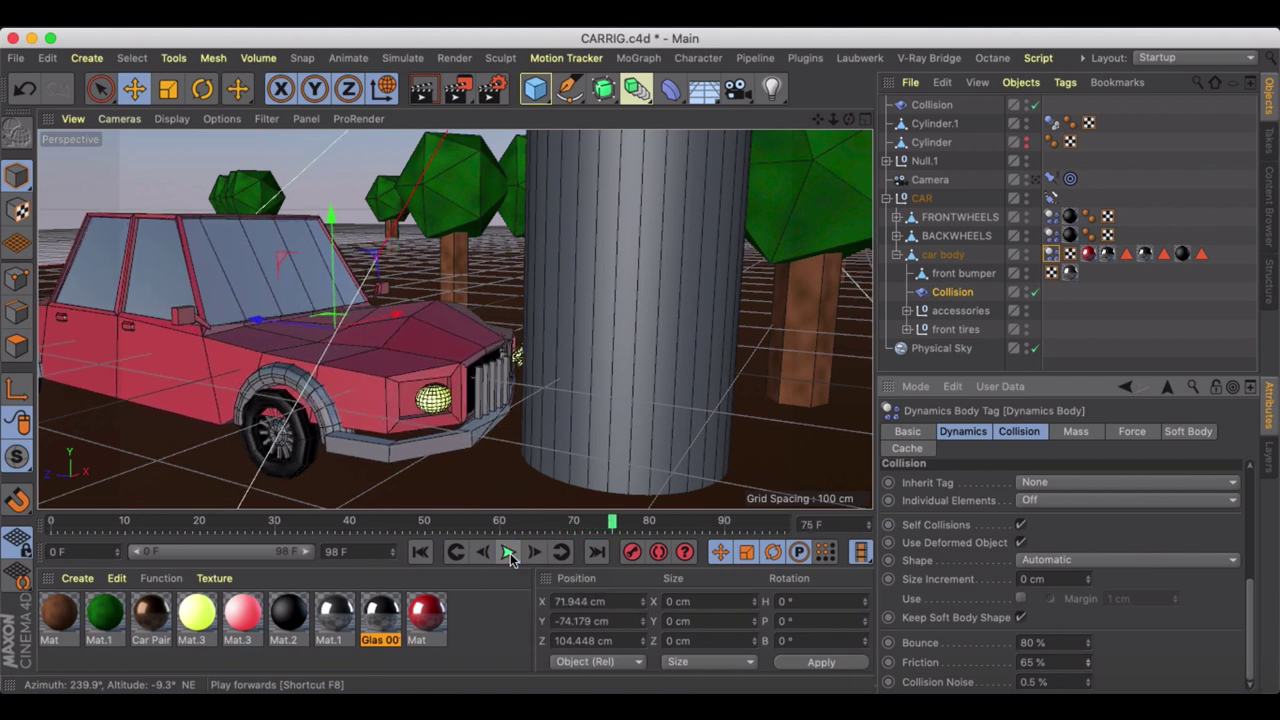
drag(613, 525, 410, 522)
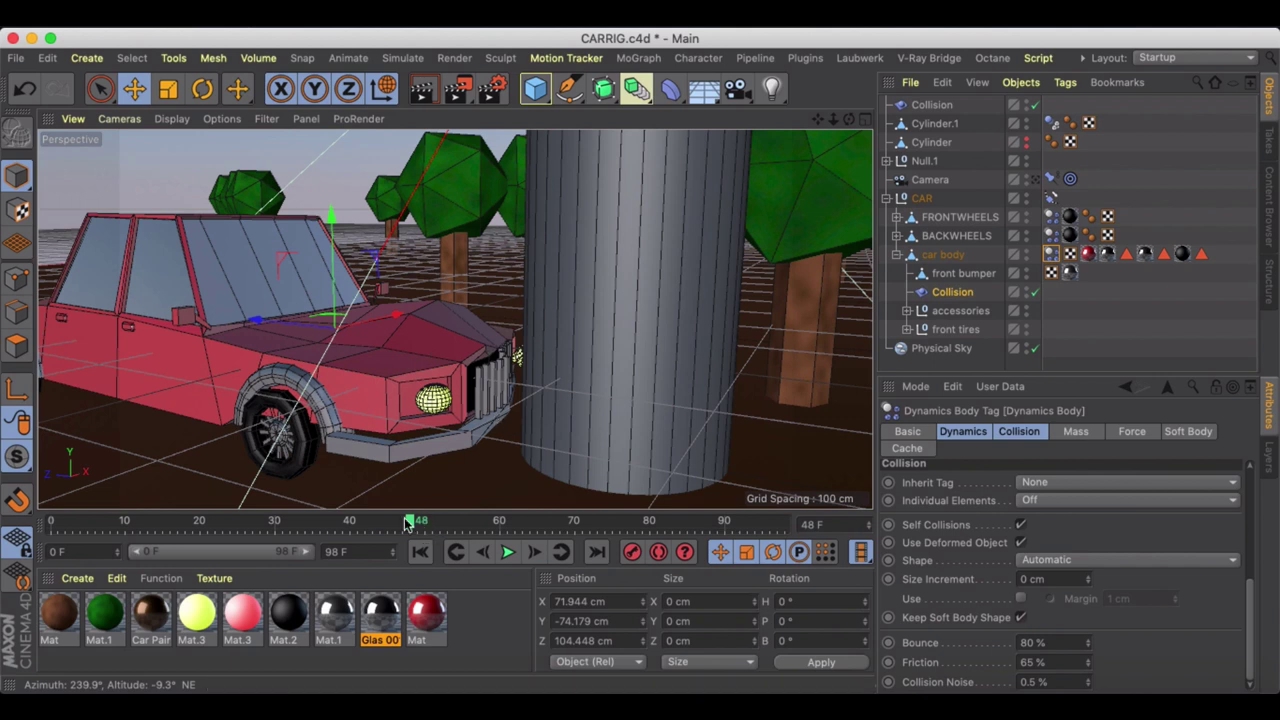
- Replay the crash from frame 0 to frame 78 and make a test render of the viewport
drag(305, 523, 48, 523)
click(510, 553)
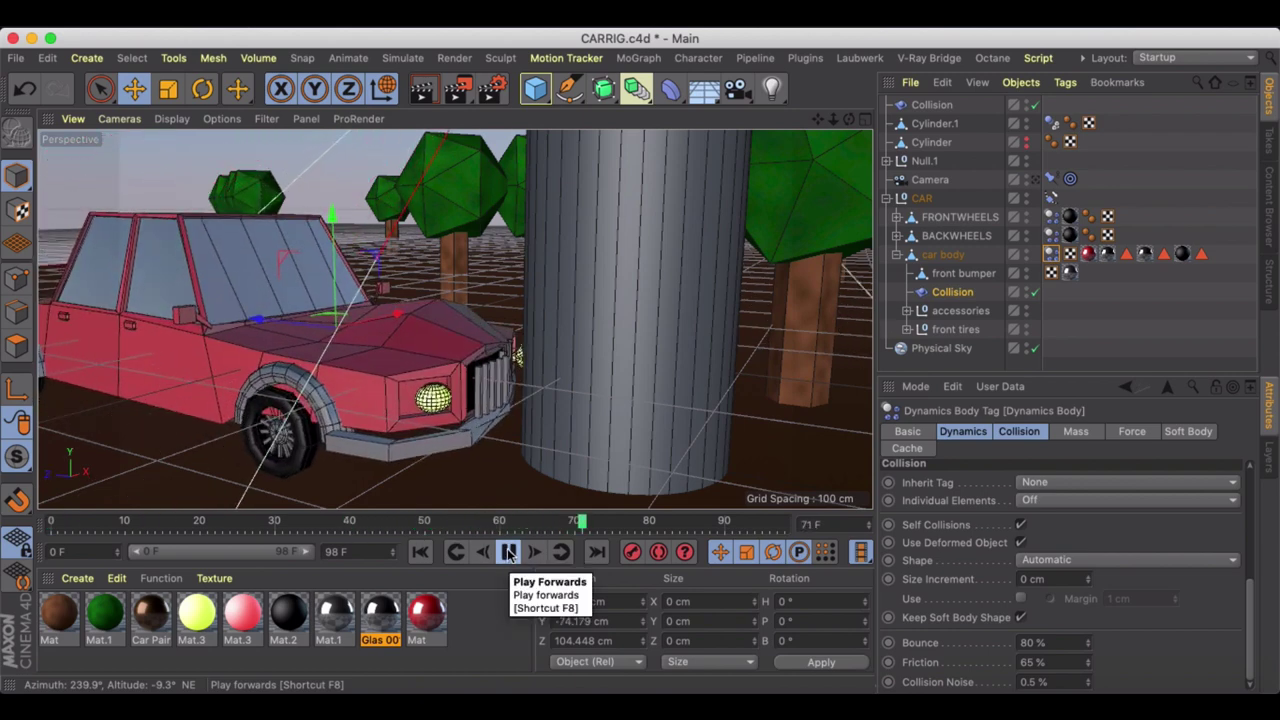
click(510, 553)
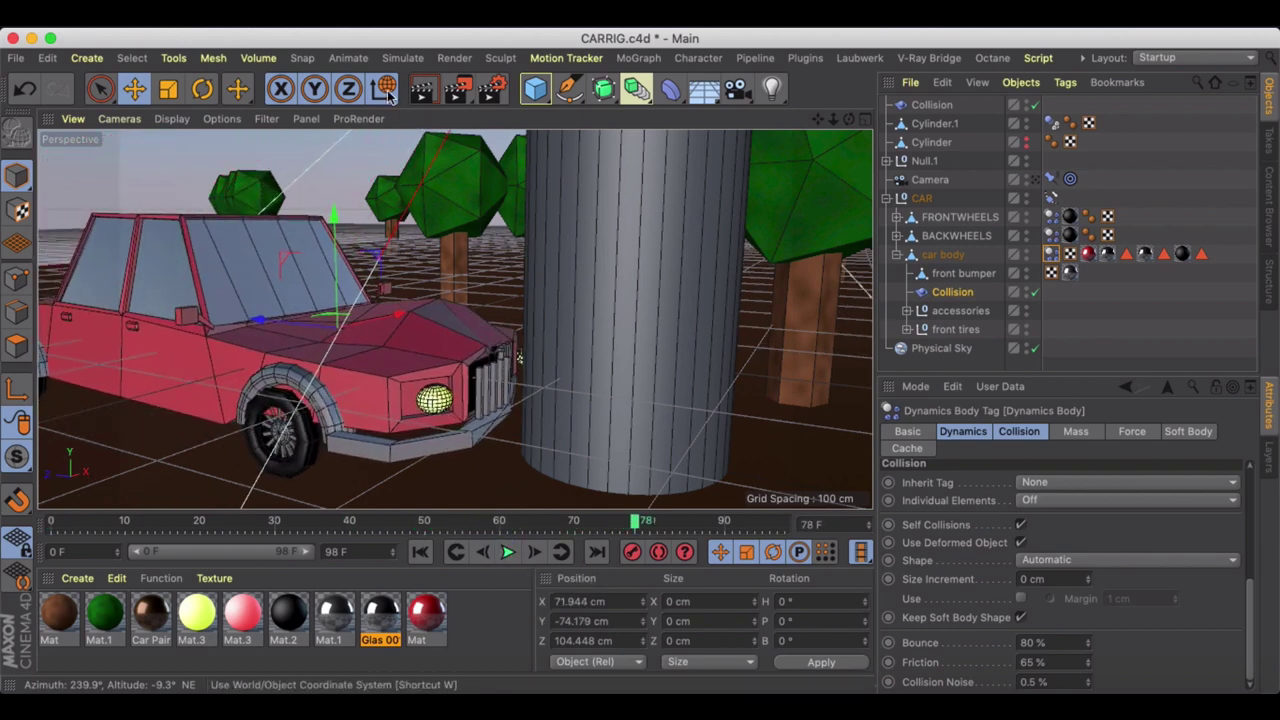
click(425, 88)
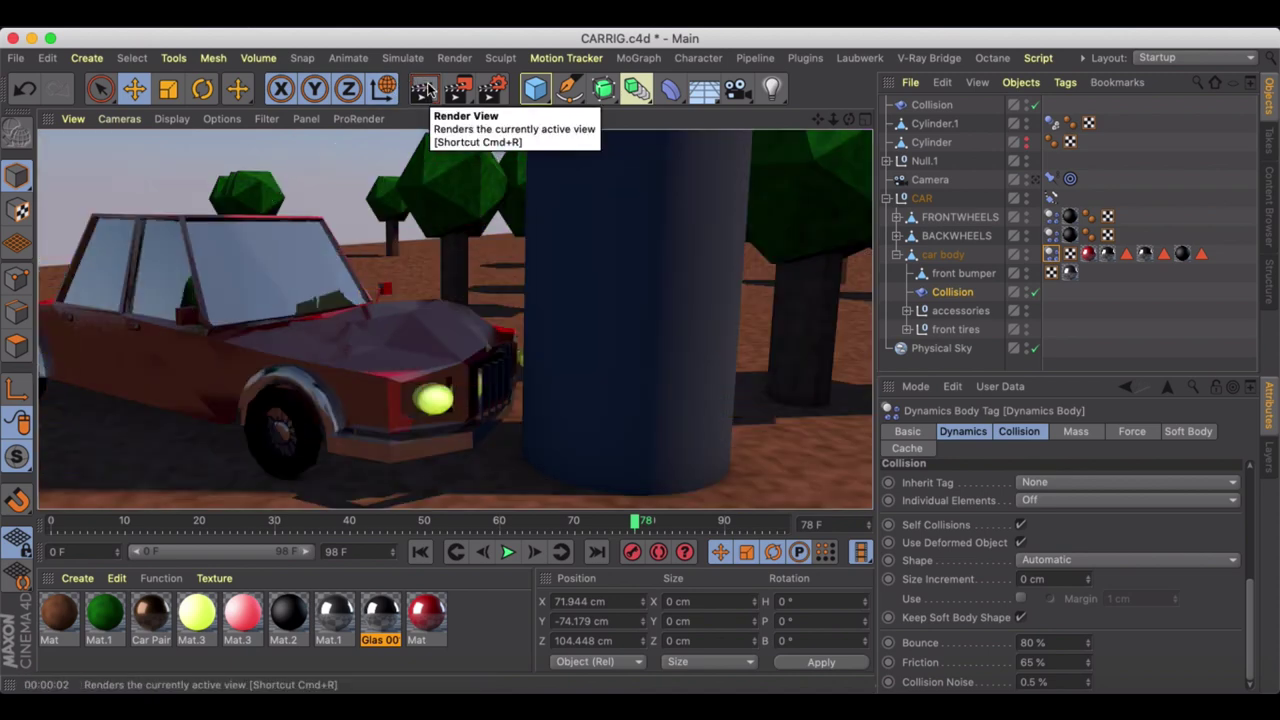
click(445, 228)
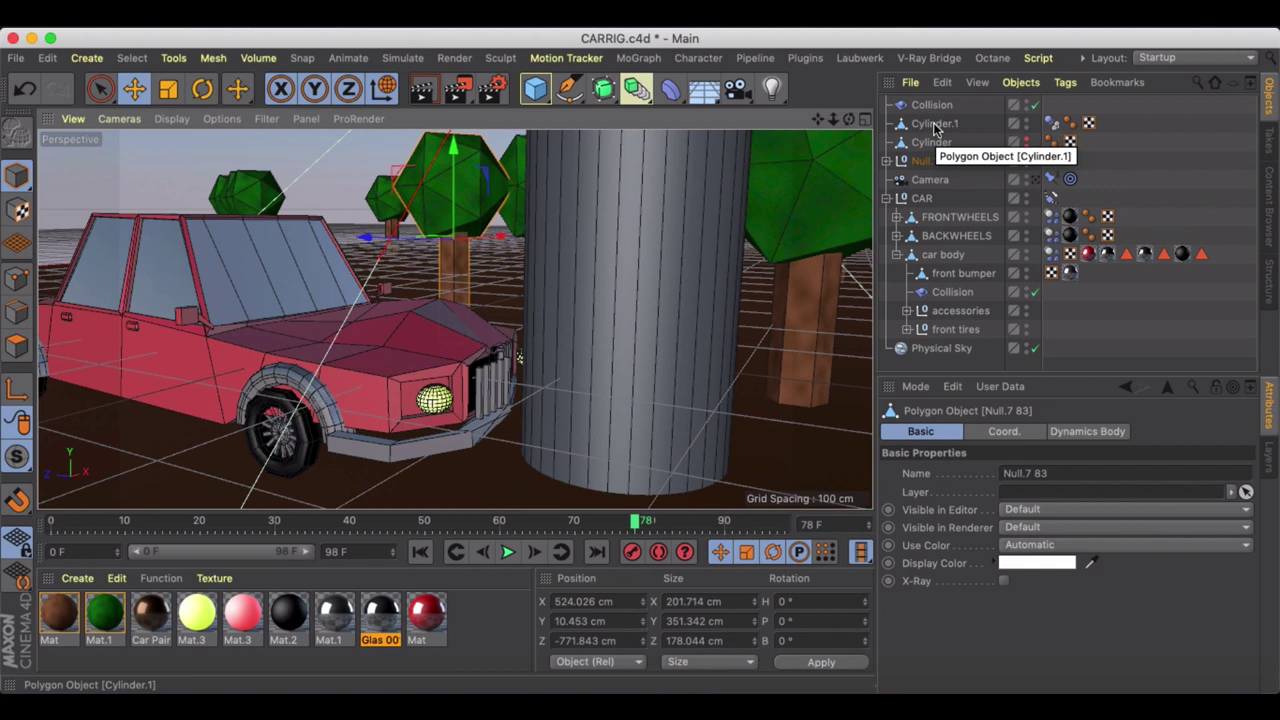
- Show Cylinder.1's Dynamics Body tag settings (Dynamic Off, trigger Immediately, 60 F transition)
click(1050, 123)
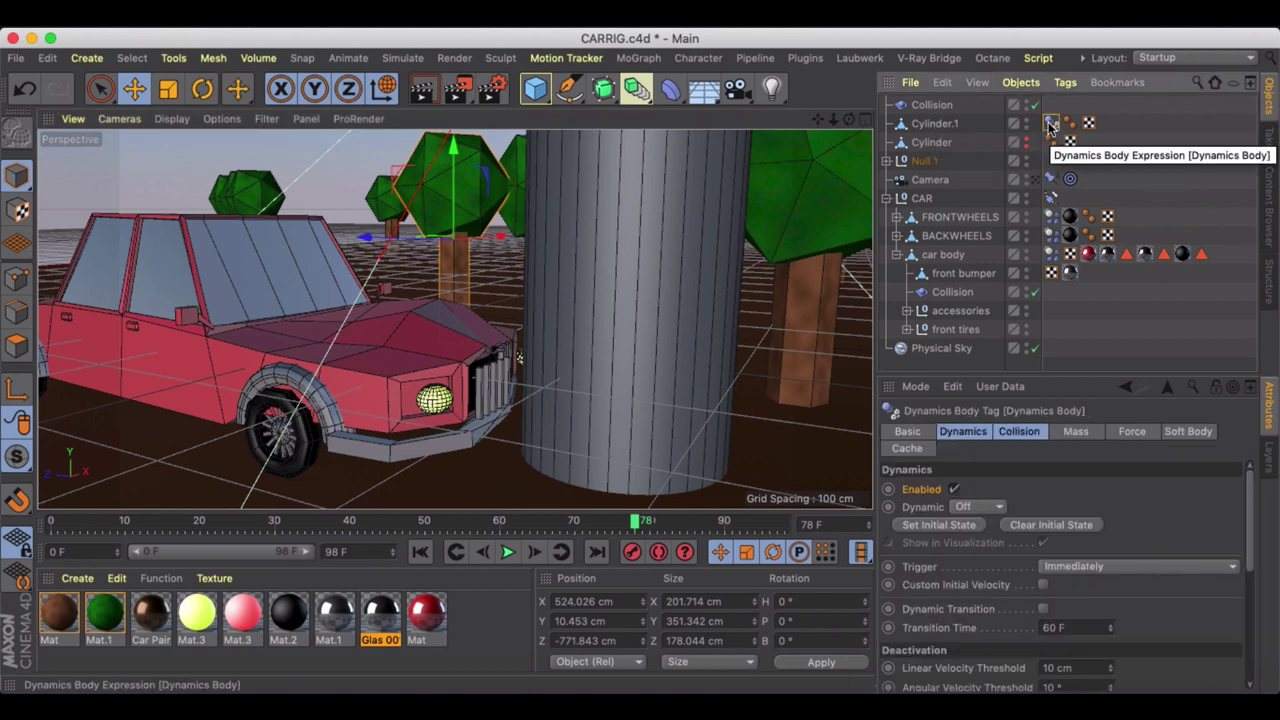